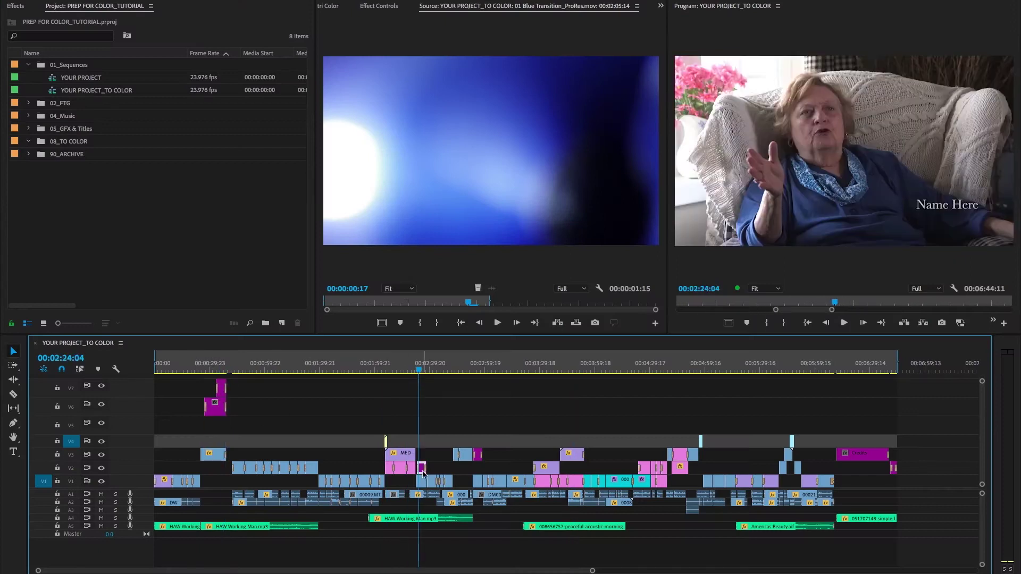
Step: Select the clips on tracks V2 through V4 of the YOUR PROJECT sequence
left_click_drag(523, 423, 787, 476)
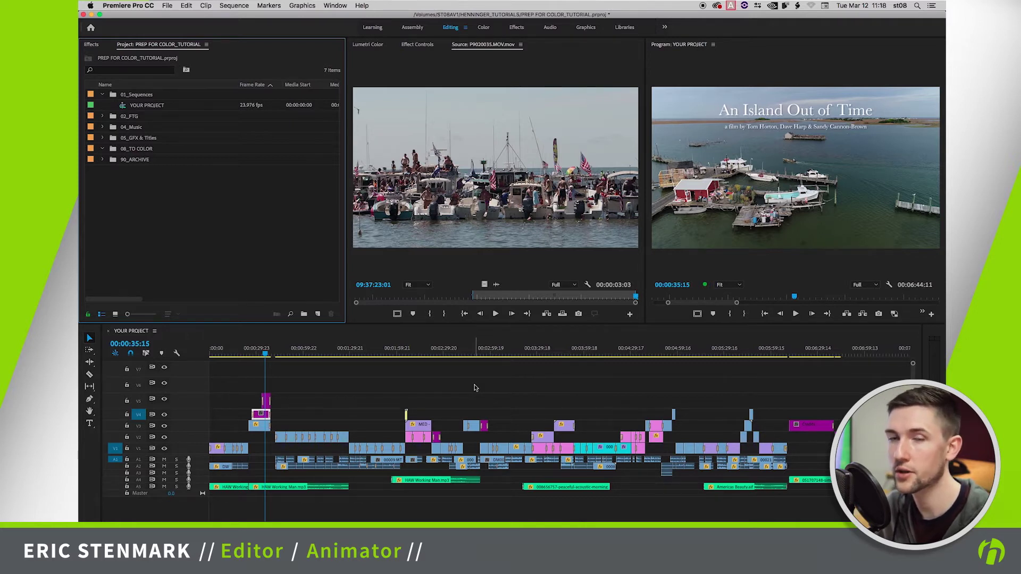
Step: Park the playhead one frame before the sequence end and open Export Settings with Cmd+M
left_click(475, 388)
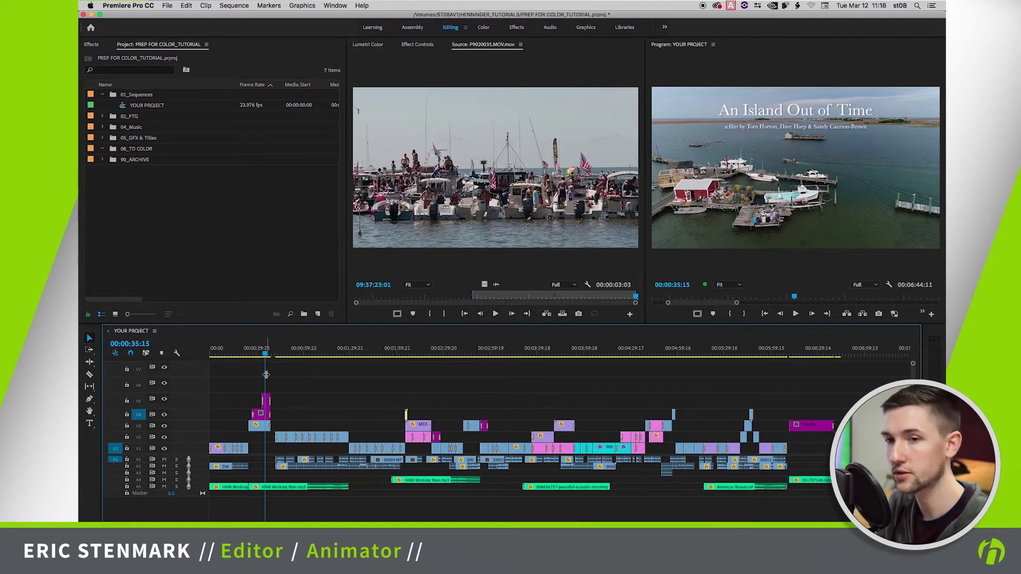
key("Home")
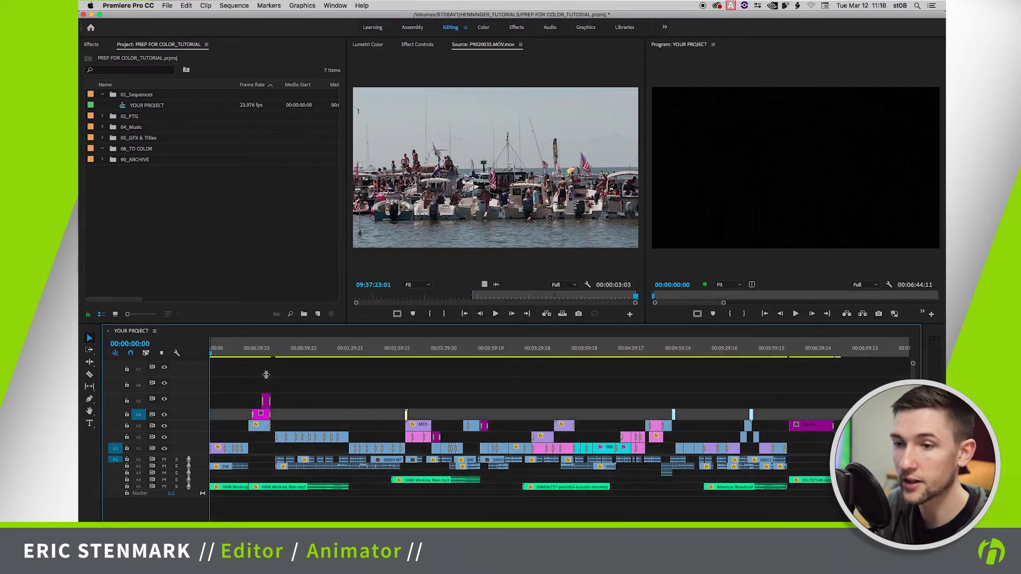
key("End")
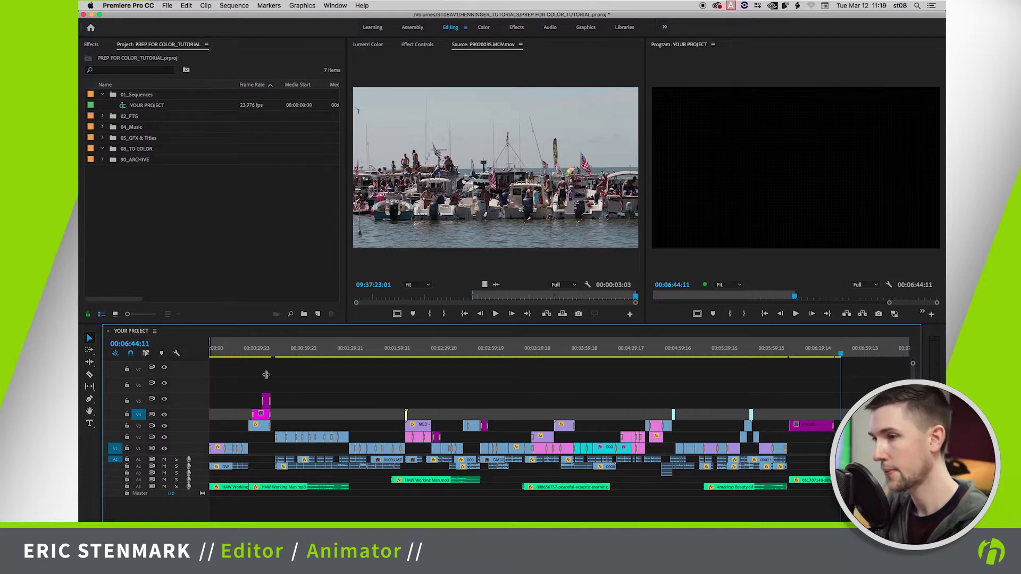
key("Left")
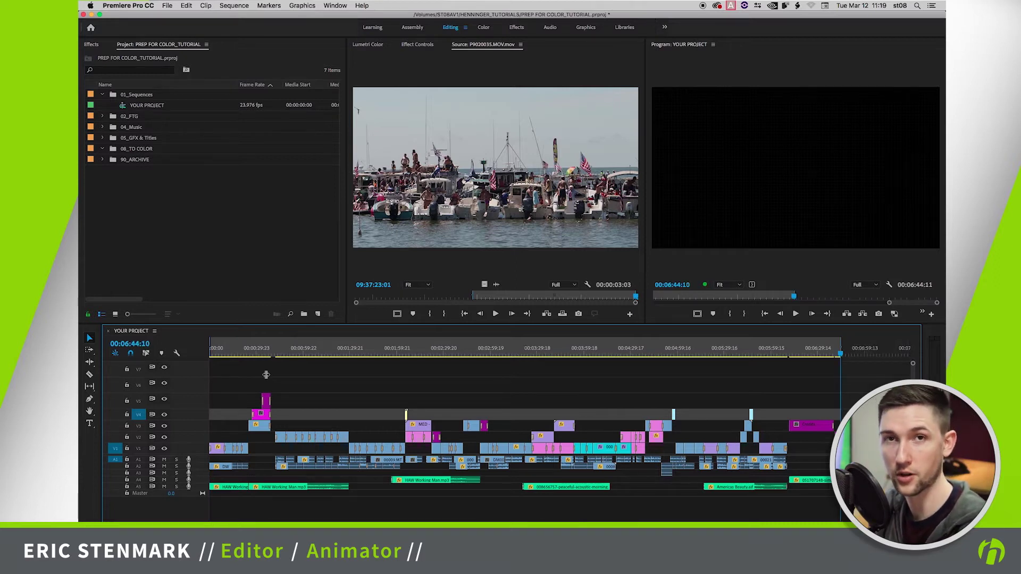
key("super+m")
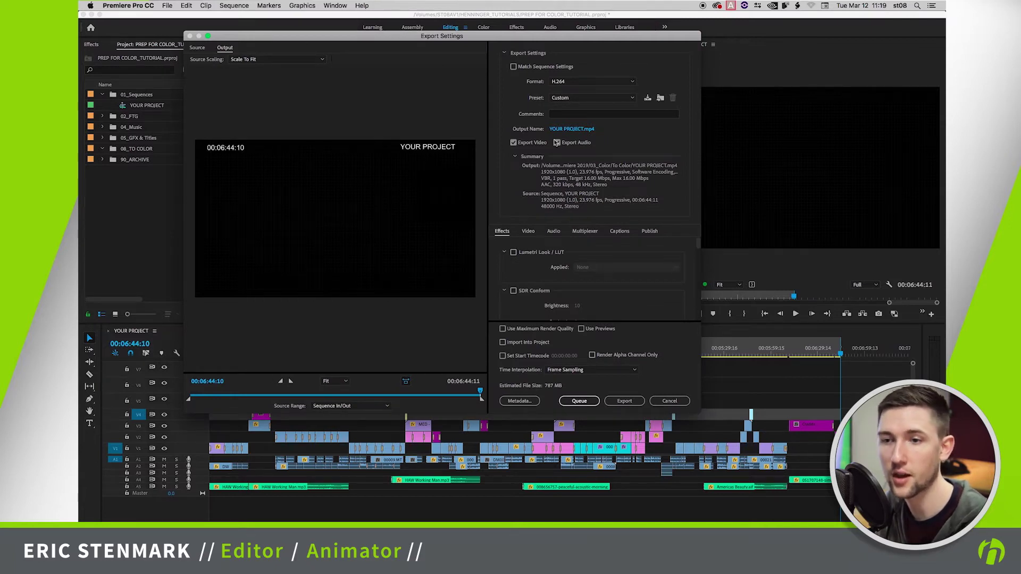
Step: Preview the title shot at 00:00:38:02 and apply the H.264 YouTube 1080p Full HD preset
left_click(217, 394)
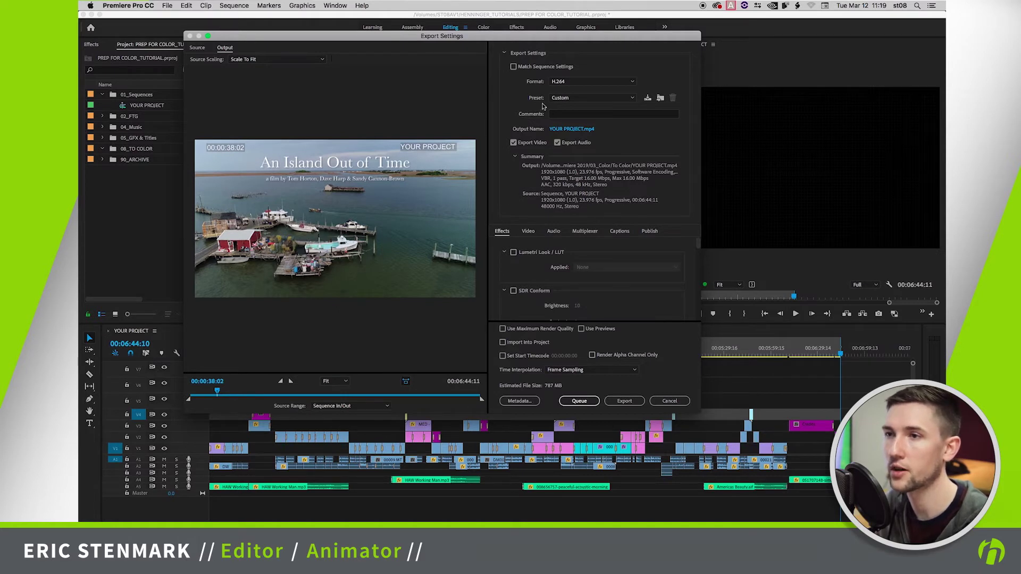
left_click(607, 81)
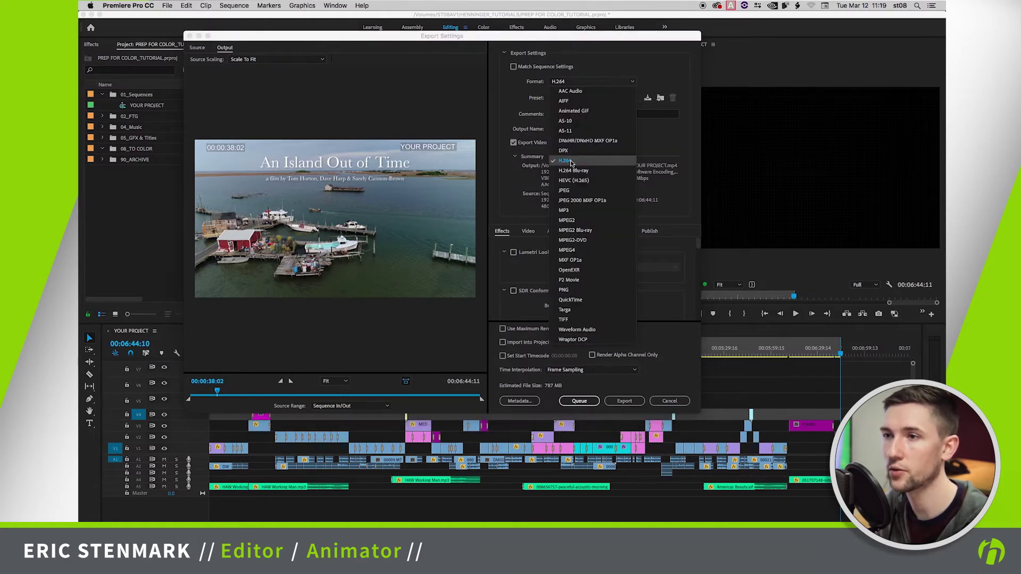
left_click(572, 162)
left_click(585, 97)
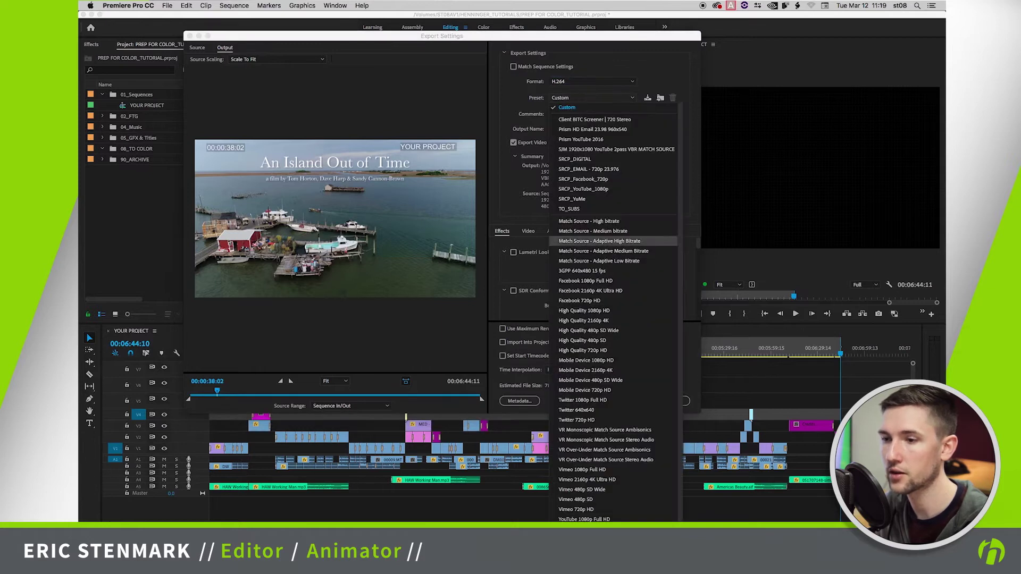
left_click(592, 519)
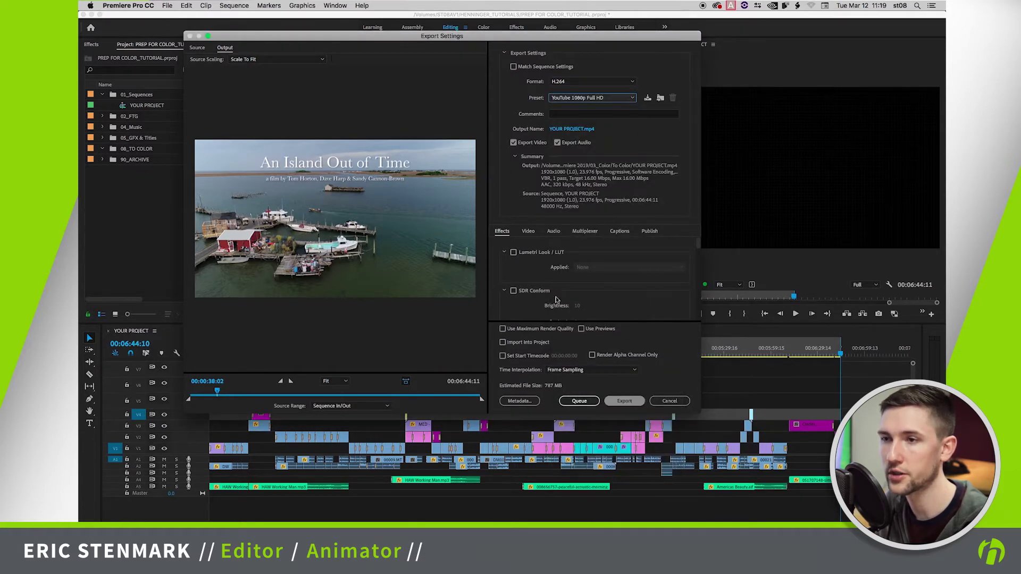
Step: Enable the Name Overlay effect showing the source file name
scroll(529, 294, "down", 4)
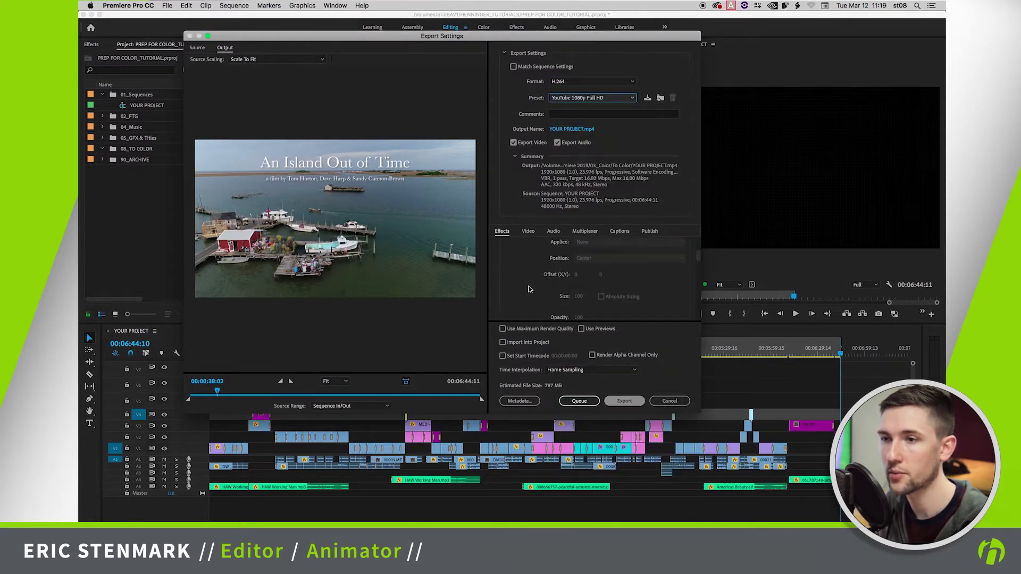
scroll(534, 293, "down", 3)
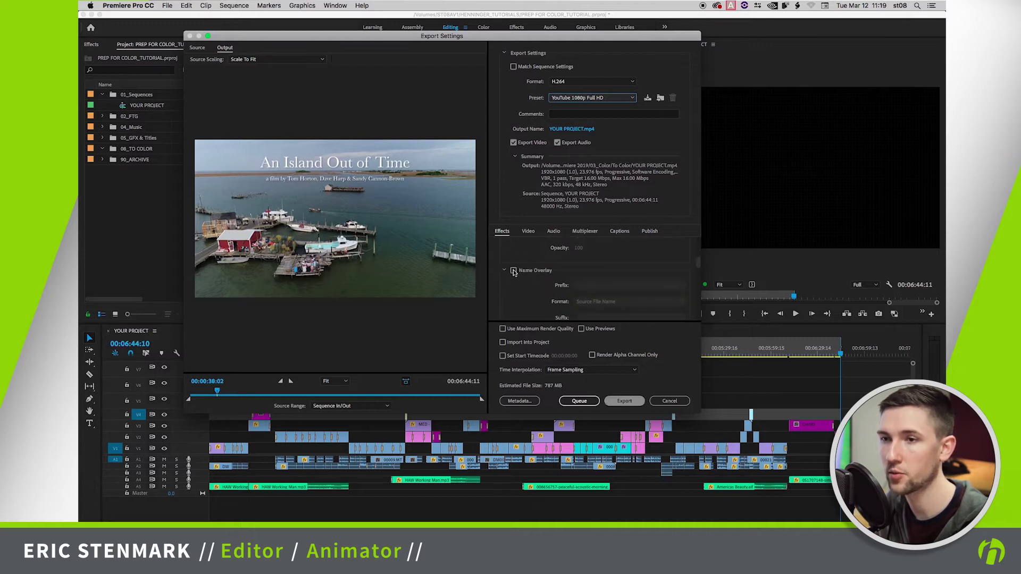
left_click(514, 272)
left_click(620, 303)
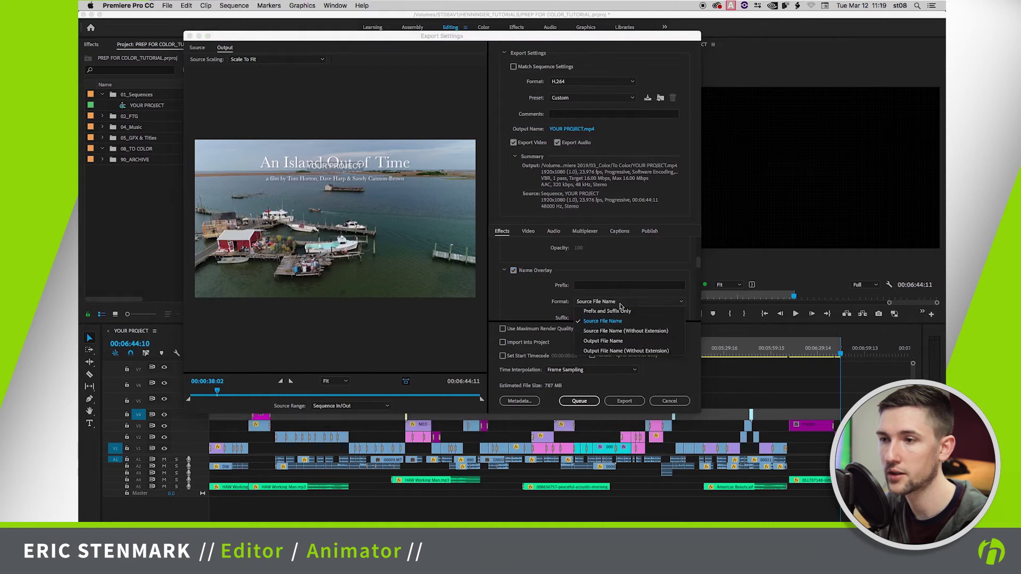
left_click(537, 306)
Step: Place the name overlay at Top Right with an Offset Y of -150
scroll(596, 302, "down", 2)
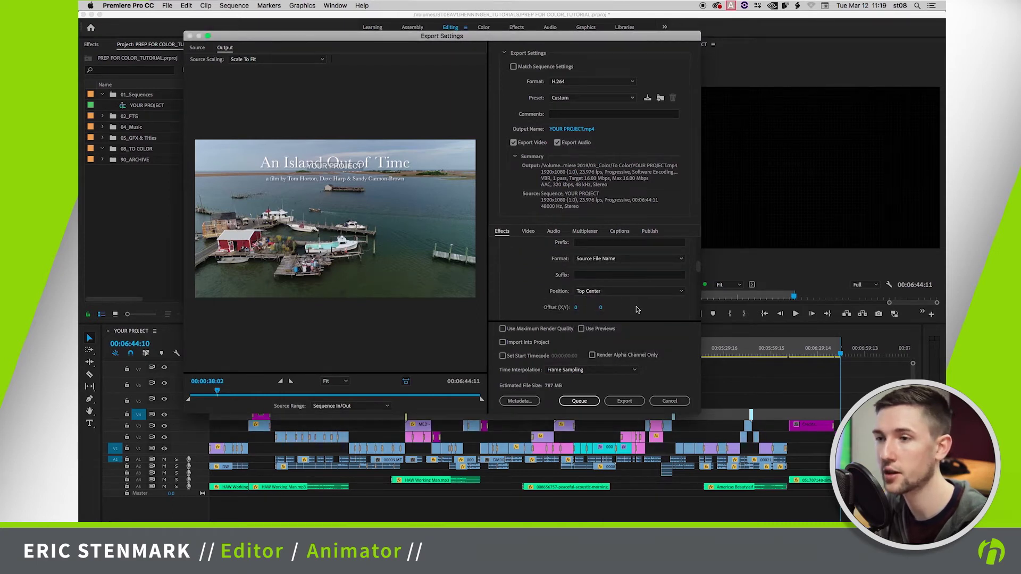
left_click(620, 292)
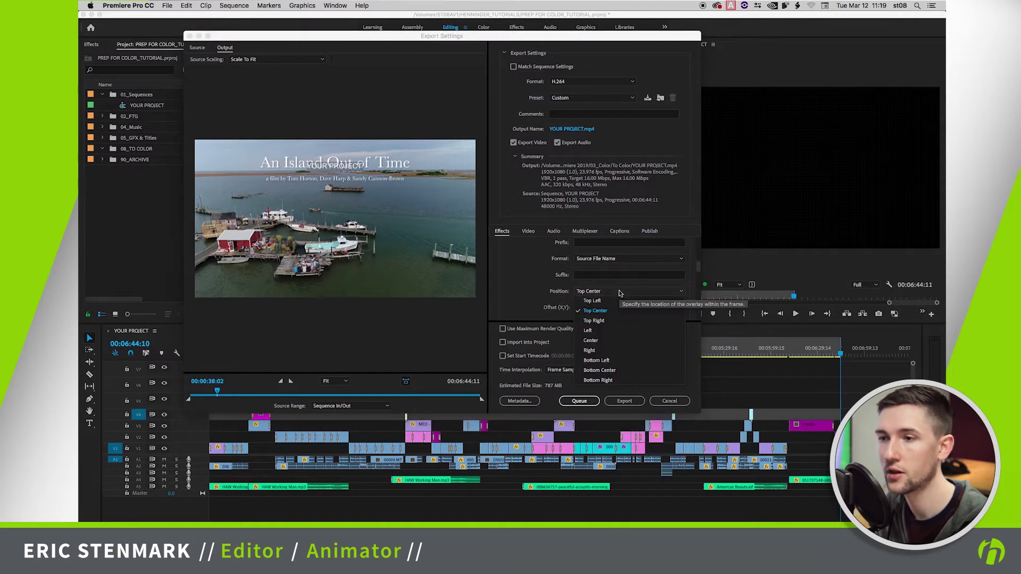
left_click(594, 320)
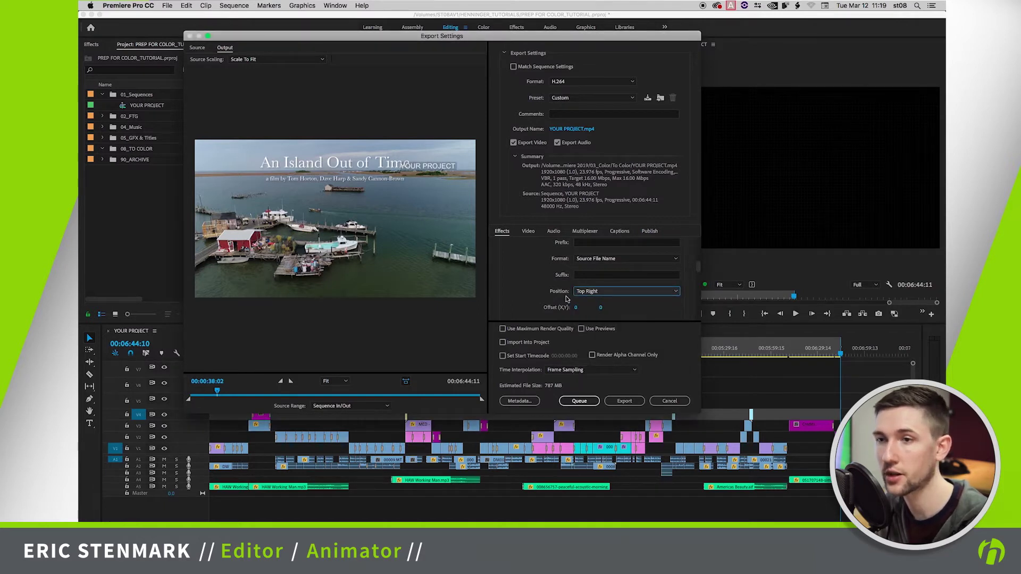
scroll(564, 300, "down", 1)
left_click_drag(600, 291, 491, 306)
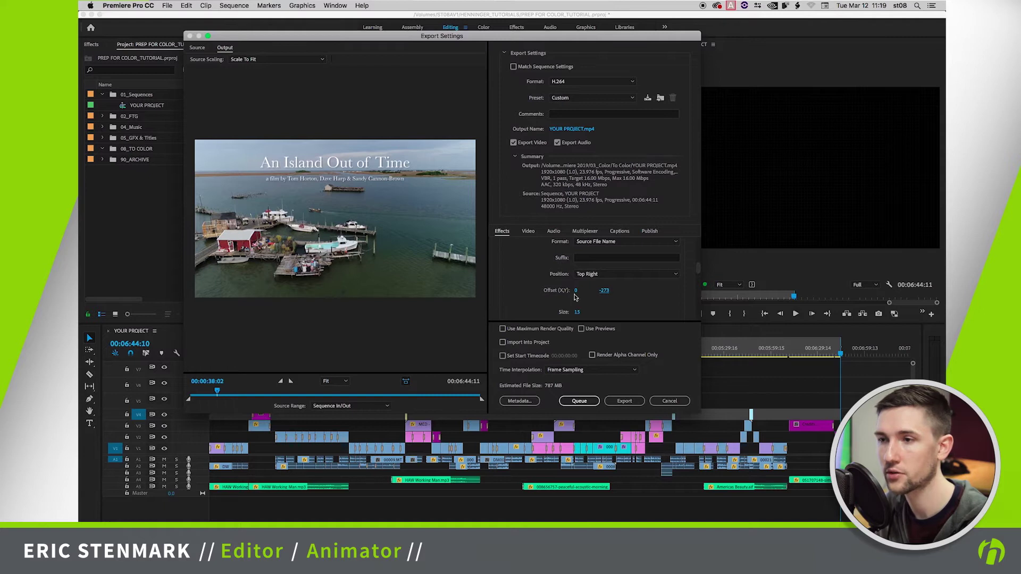
left_click(604, 290)
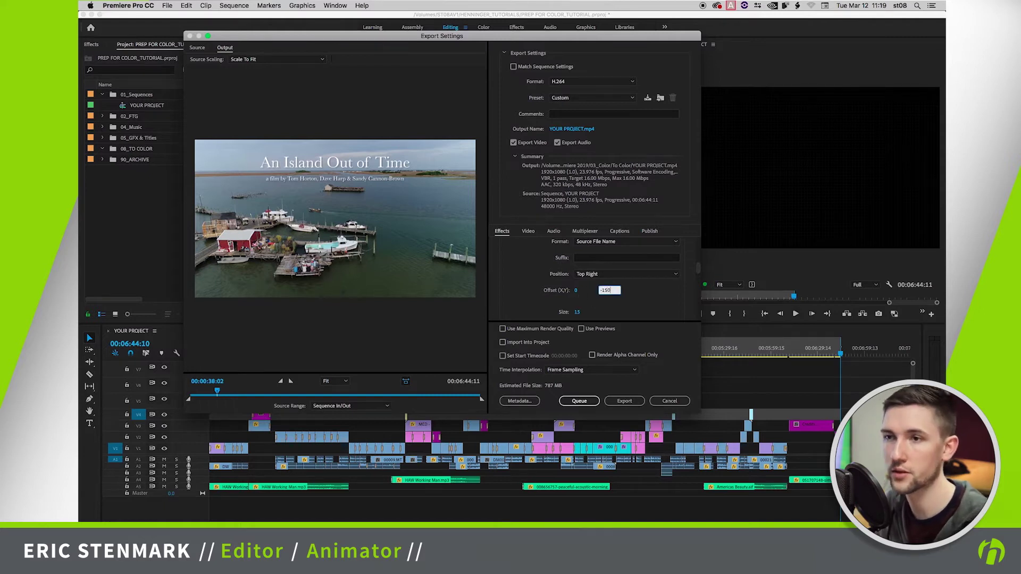
key("Return")
scroll(525, 299, "down", 3)
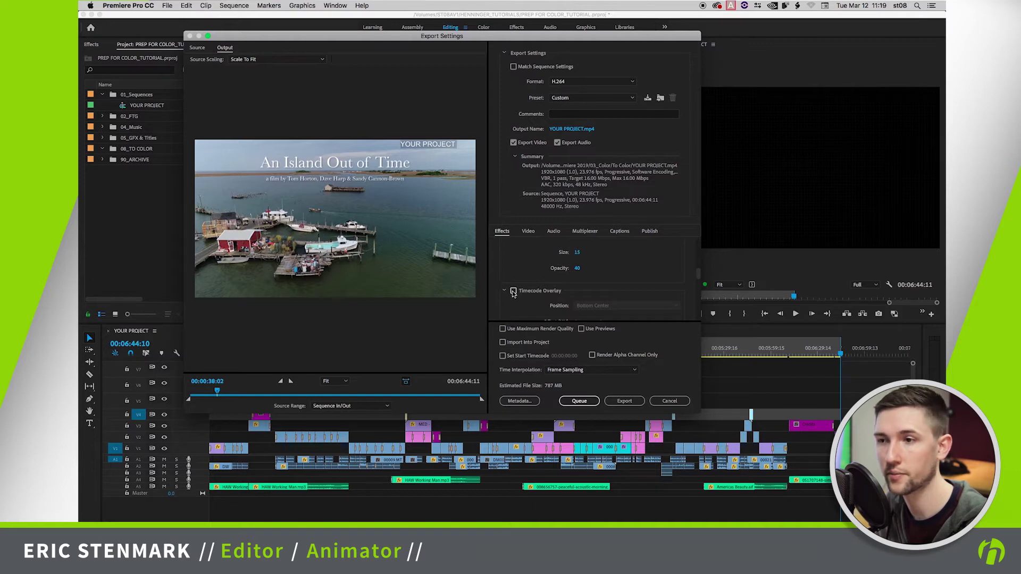
Step: Enable a Top Left timecode overlay offset about -71, -158 to align with the name
left_click(514, 292)
scroll(514, 294, "down", 1)
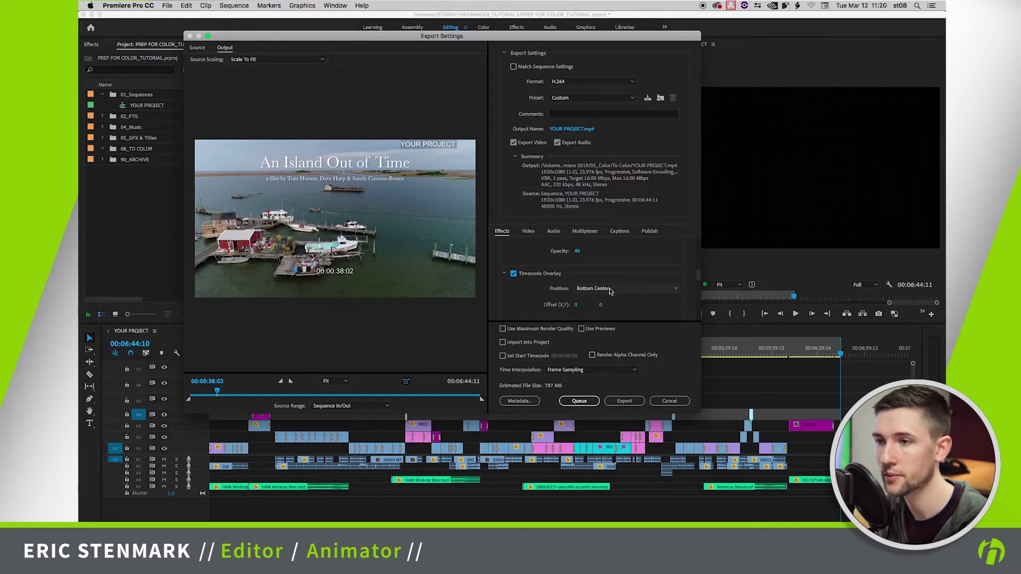
left_click(631, 288)
left_click(601, 299)
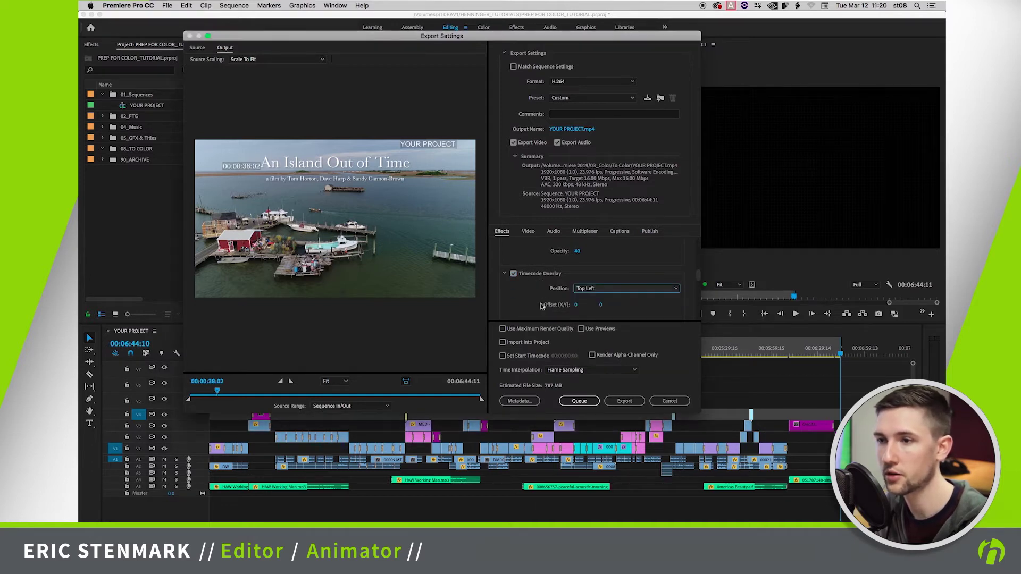
scroll(545, 307, "down", 1)
scroll(544, 306, "down", 1)
left_click_drag(601, 279, 555, 291)
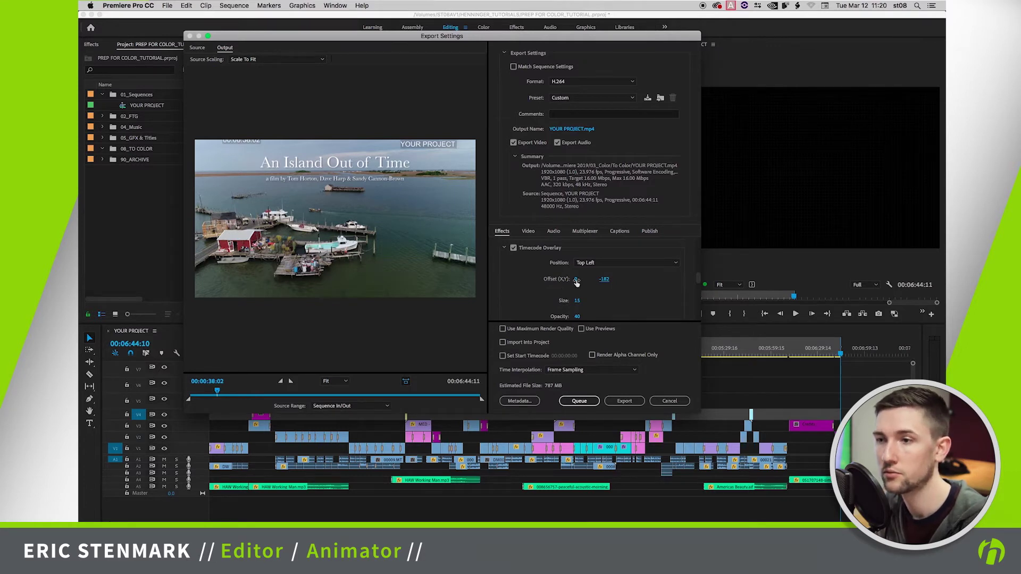
left_click_drag(606, 281, 544, 283)
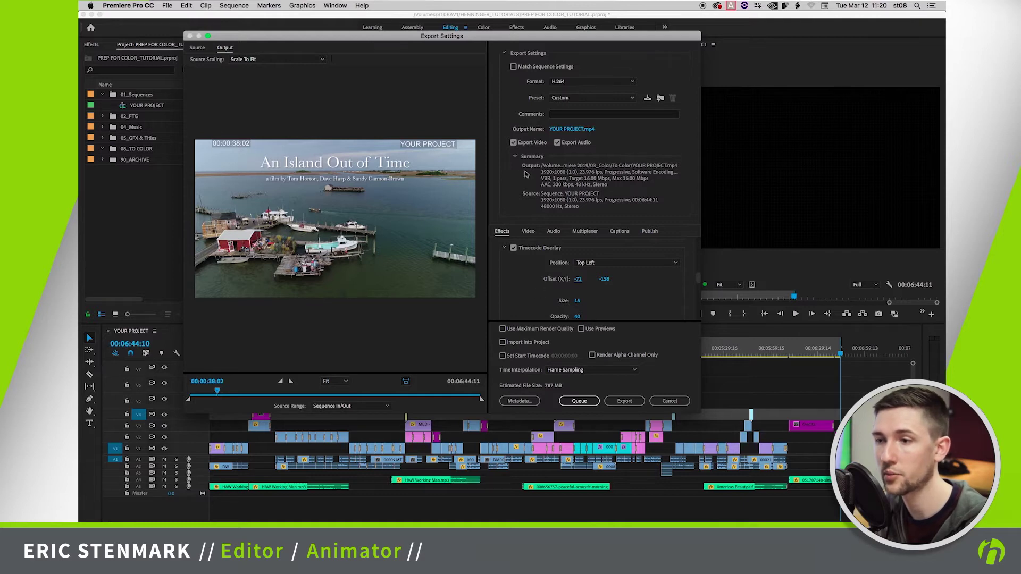
Step: Save the export to the To Color folder as YOUR PROJECT_To Color_REF.mp4
left_click(584, 132)
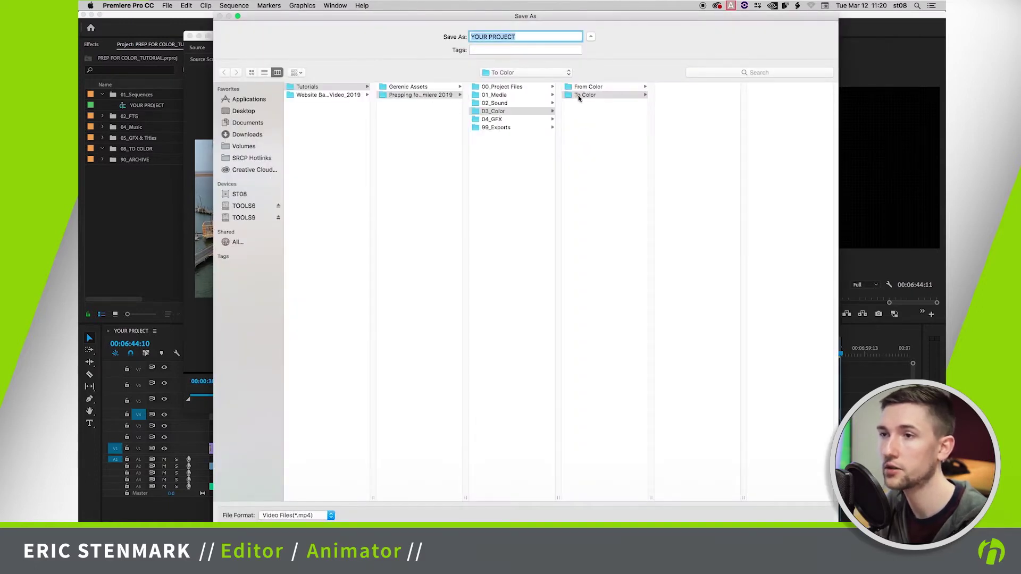
left_click(598, 95)
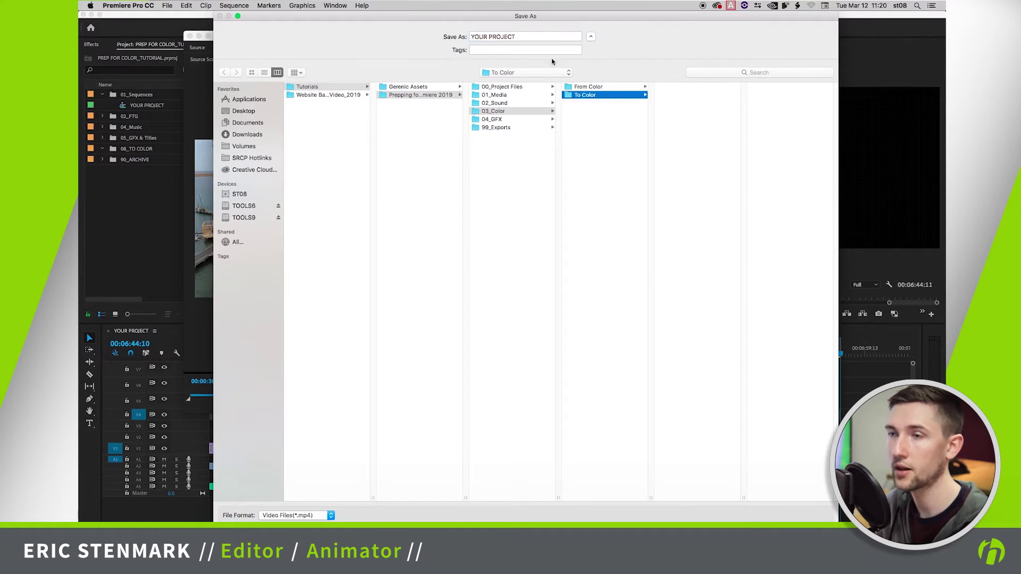
left_click(534, 35)
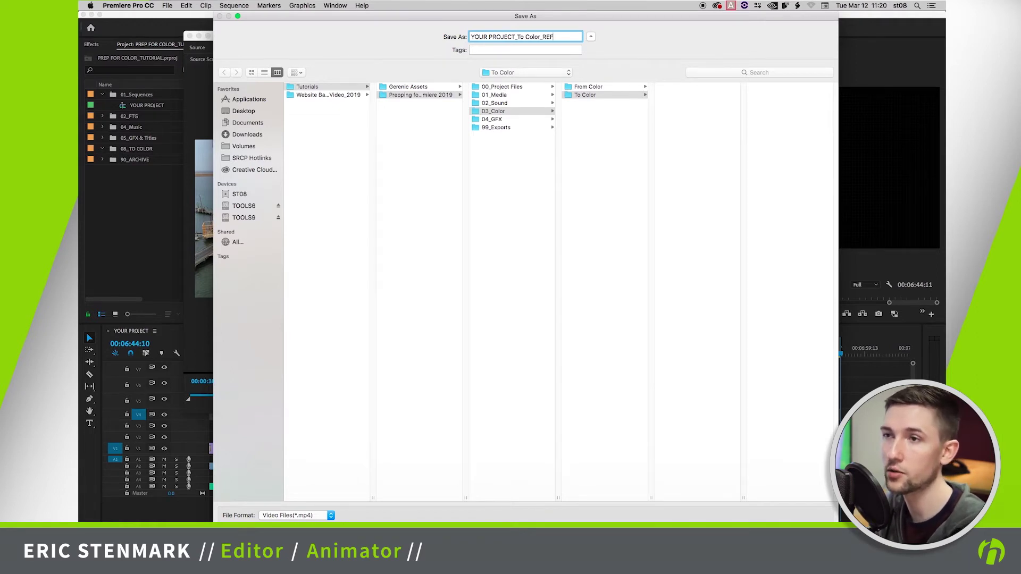
left_click_drag(540, 38, 562, 38)
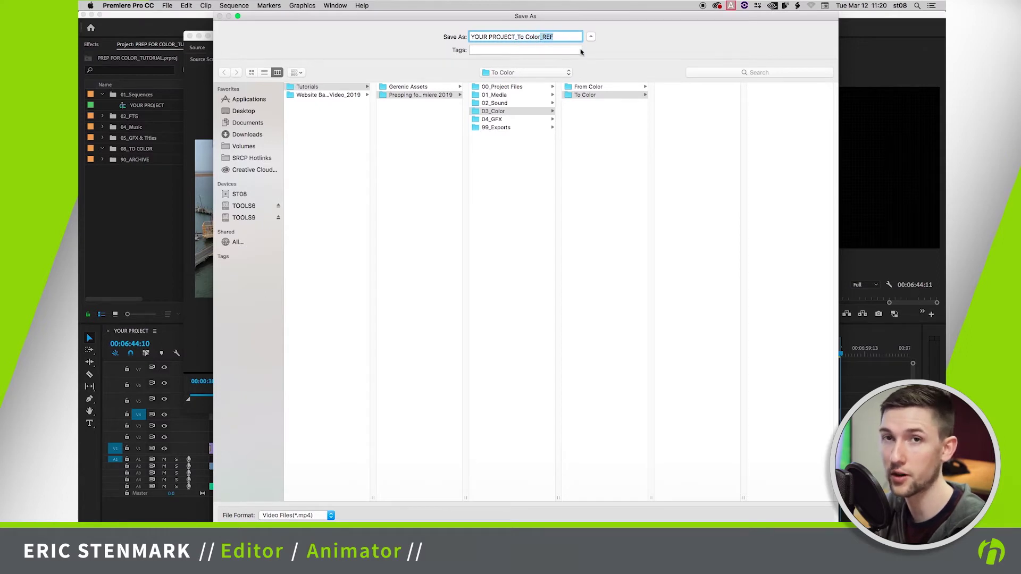
key("Return")
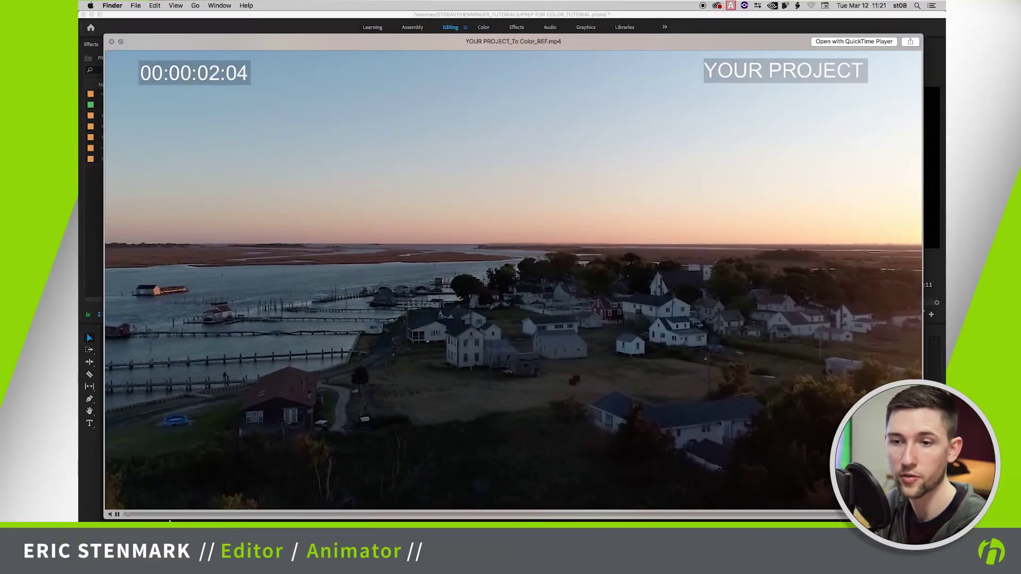
Step: Skim the exported reference clip in Quick Look through the interview and beach shots, then close it
left_click(200, 516)
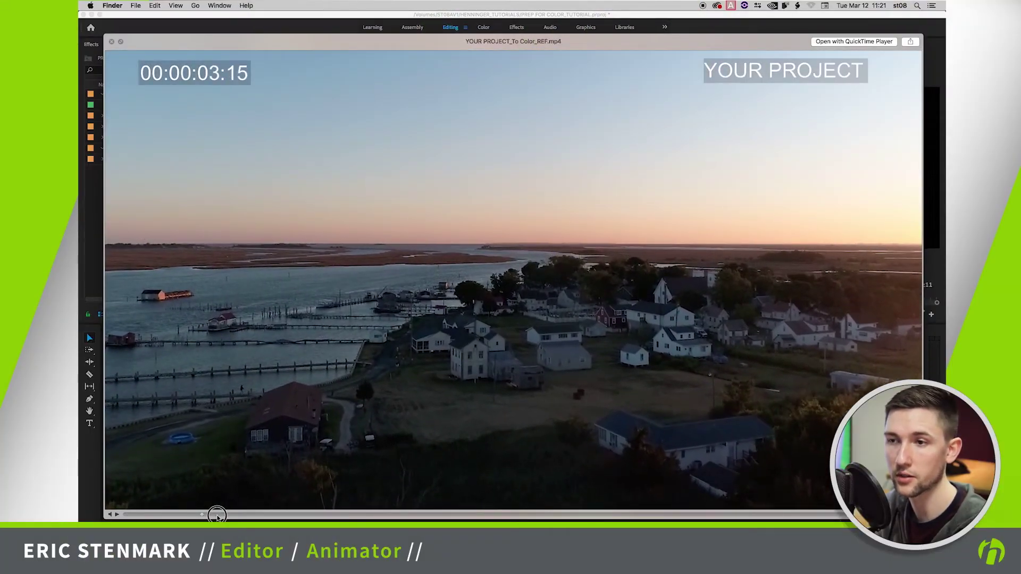
left_click(216, 515)
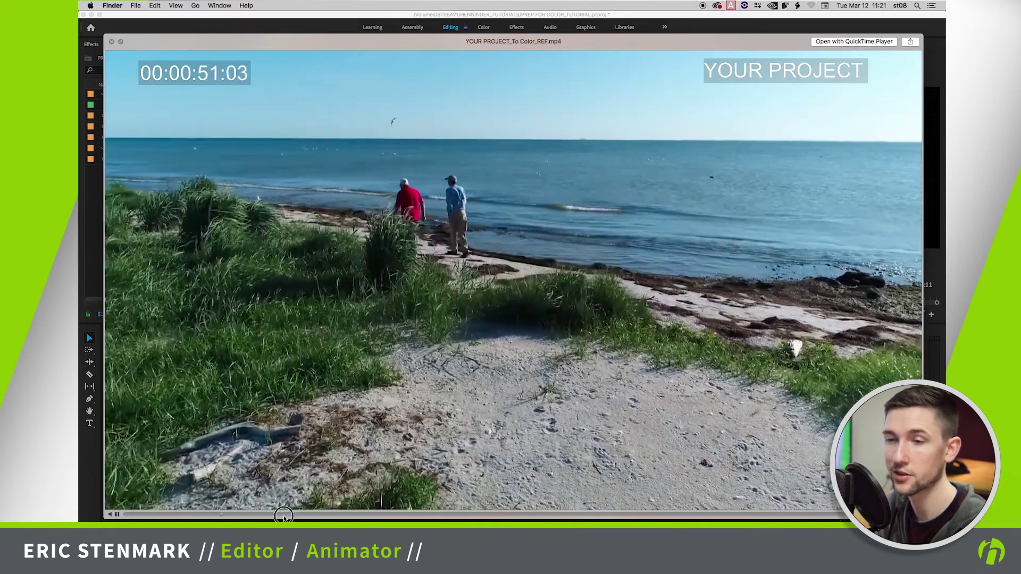
left_click(284, 515)
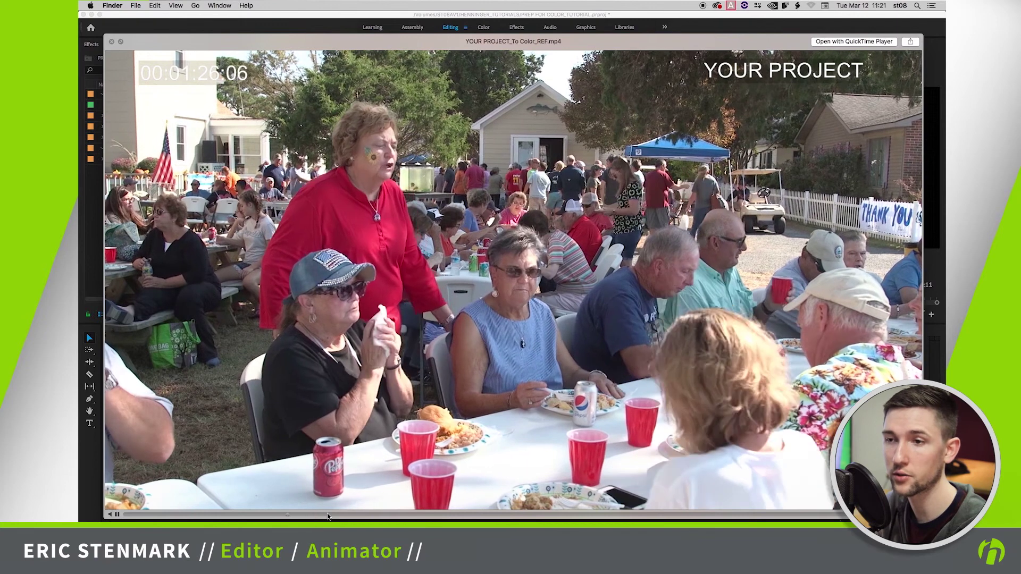
left_click(315, 515)
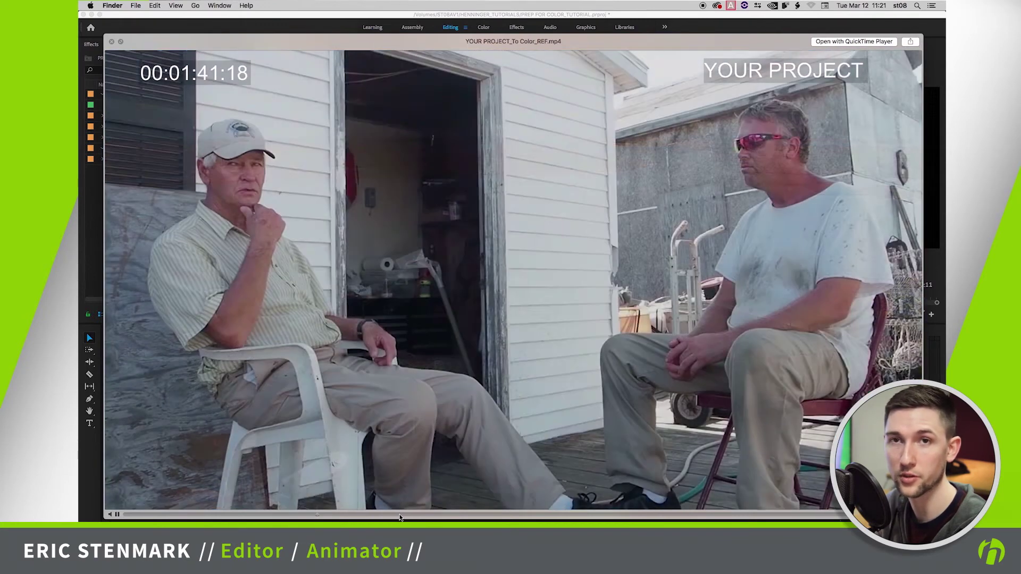
left_click(399, 515)
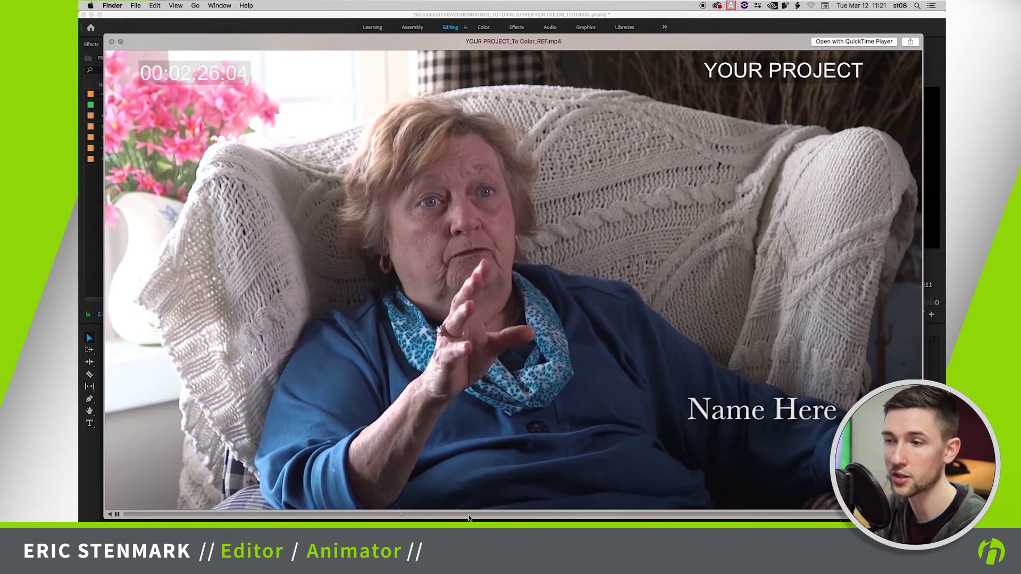
left_click(470, 515)
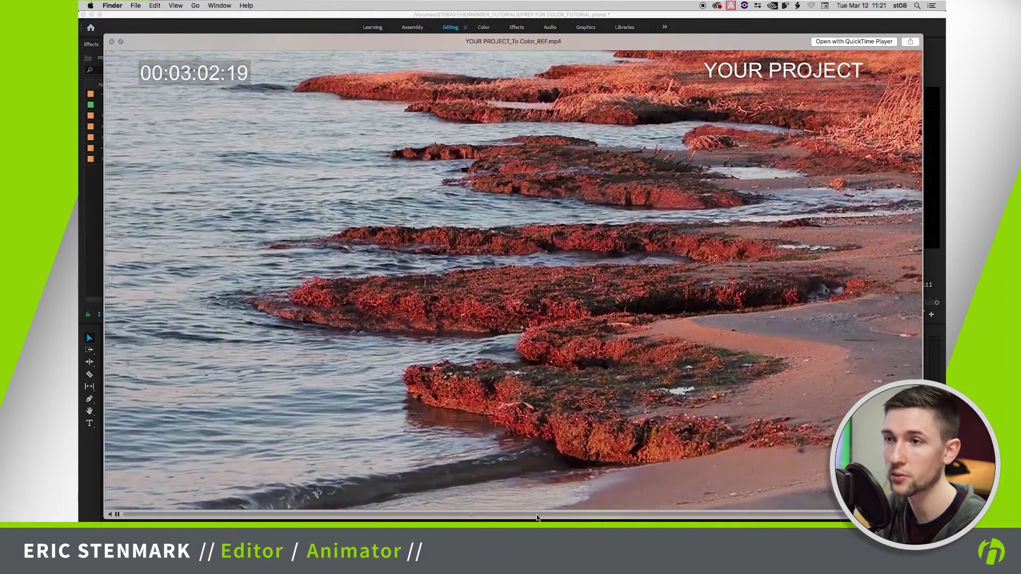
key("space")
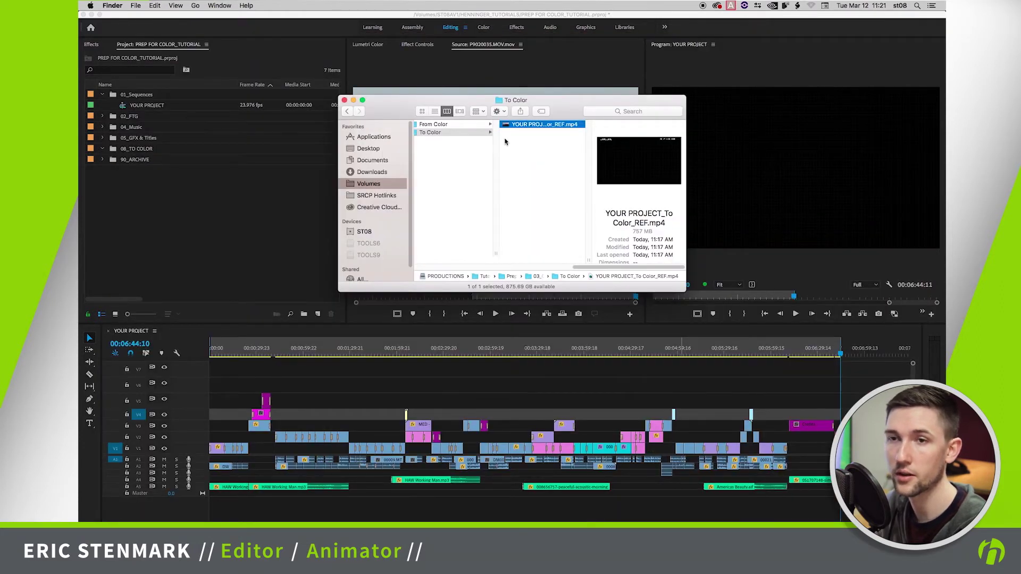
Step: Back in Premiere Pro, duplicate the YOUR PROJECT sequence in 01_Sequences
left_click(183, 252)
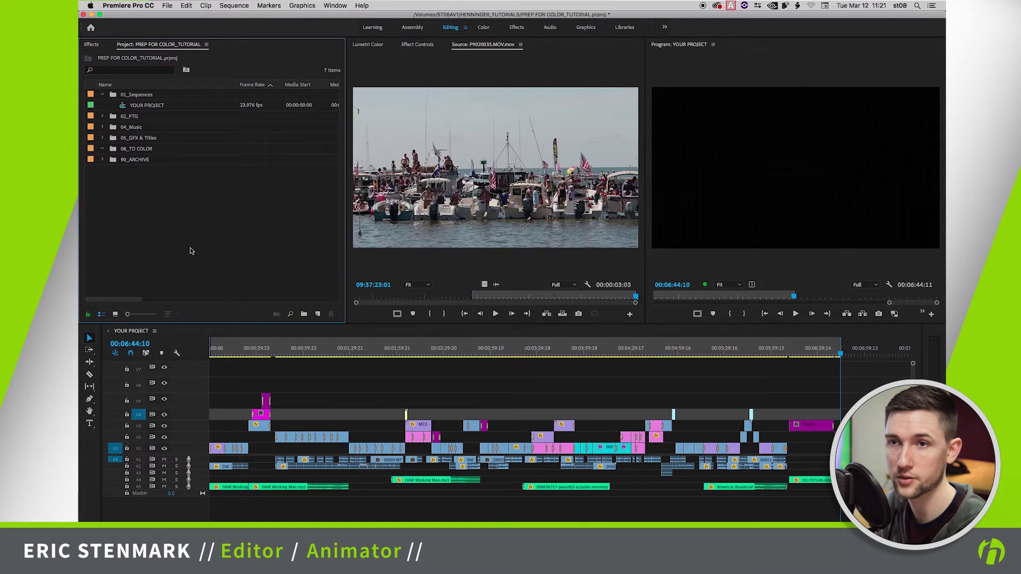
left_click(123, 106)
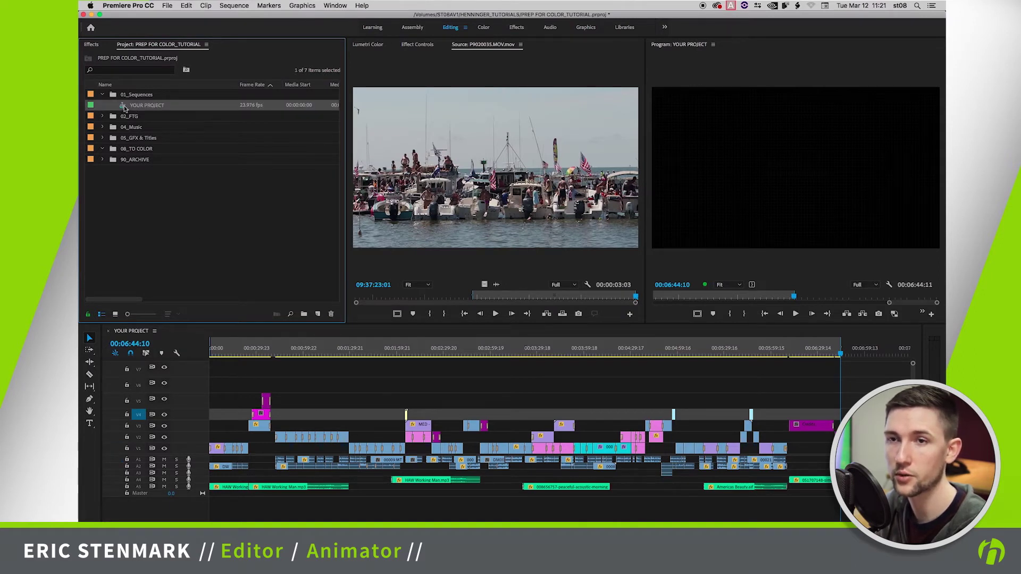
right_click(124, 108)
left_click(148, 155)
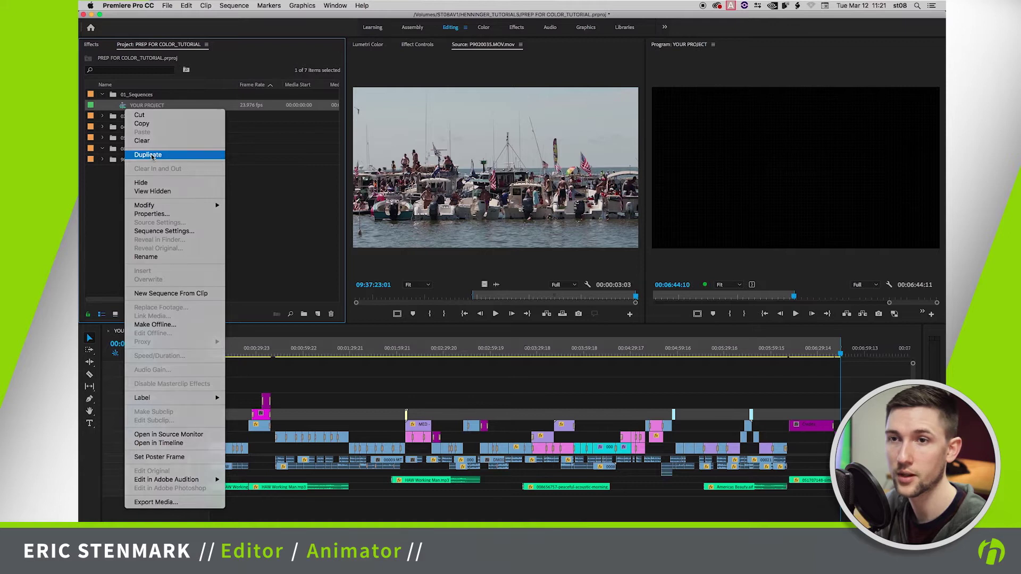
Step: Rename the copy to YOUR PROJECT_TO COLOR and open it in the timeline
left_click(167, 117)
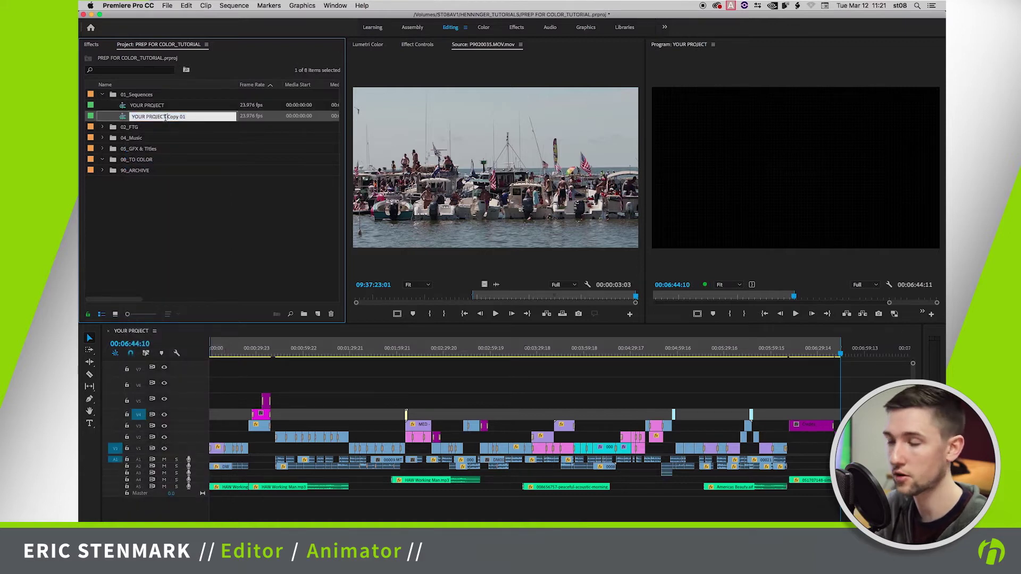
key("BackSpace")
key("BackSpace")
key("BackSpace")
key("BackSpace")
key("BackSpace")
key("BackSpace")
key("BackSpace")
key("BackSpace")
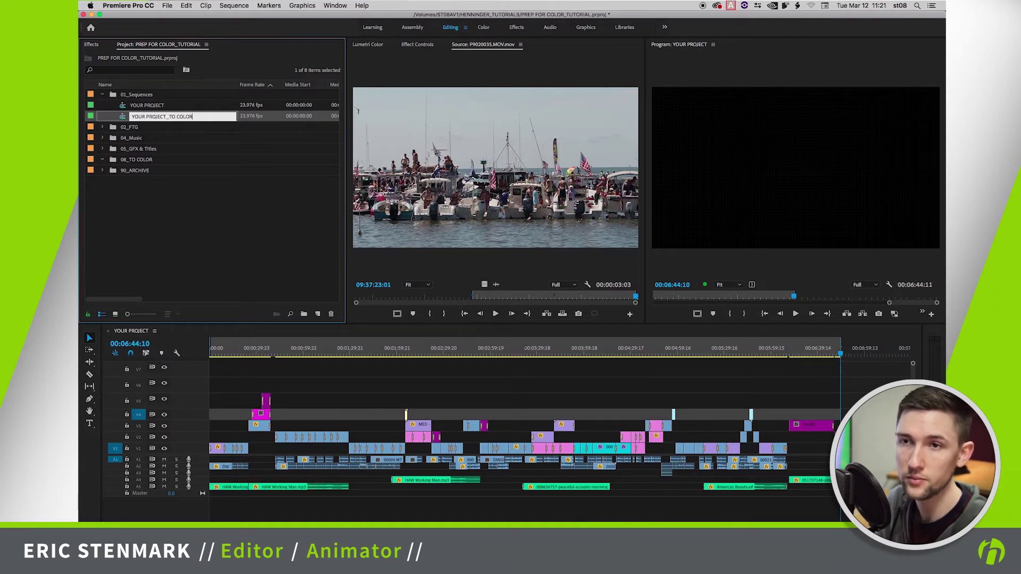
key("Return")
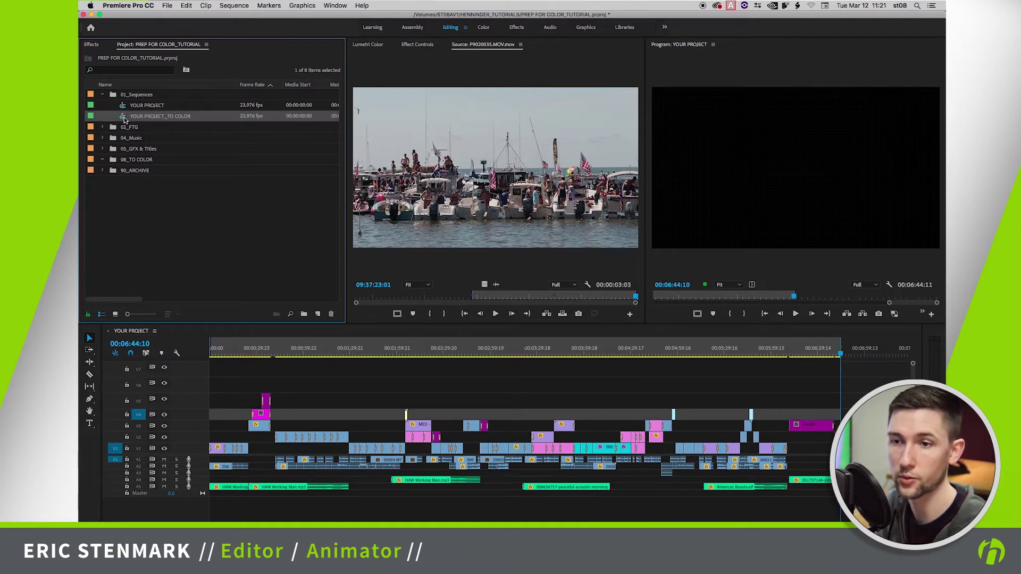
double_click(125, 118)
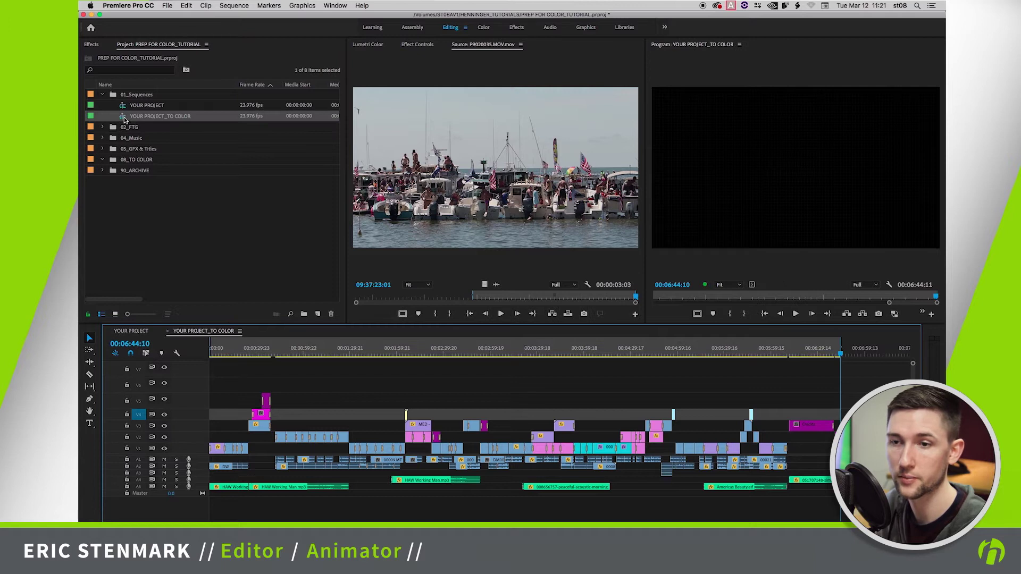
Step: Close the original YOUR PROJECT timeline tab and park the playhead on the title shot
left_click(109, 331)
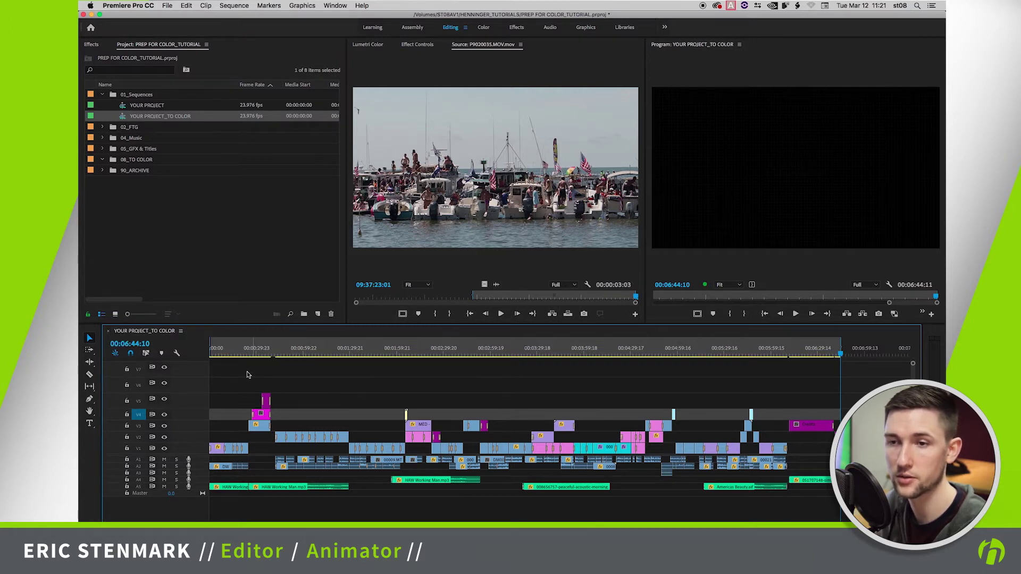
left_click_drag(281, 353, 266, 356)
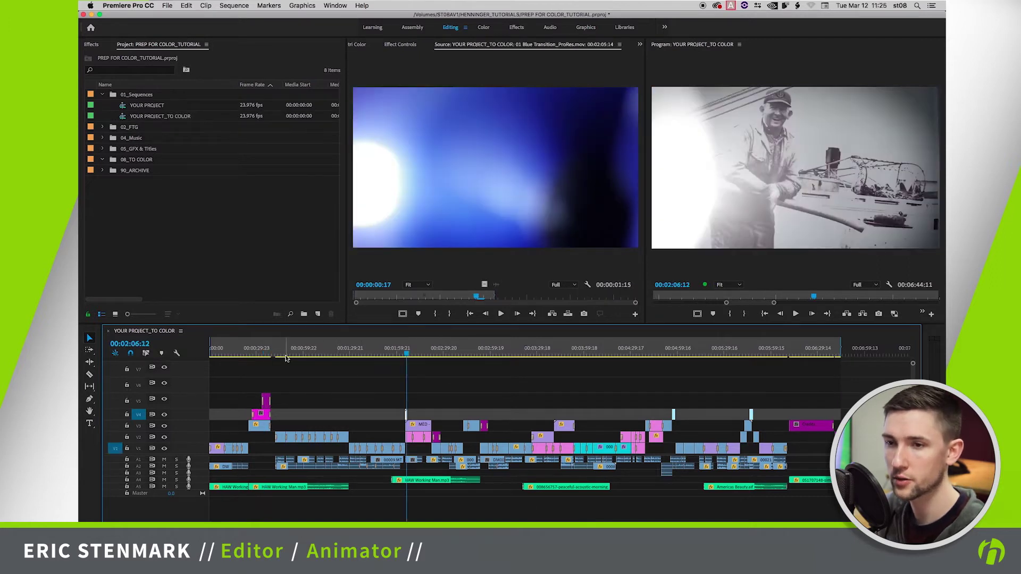
left_click_drag(287, 353, 268, 353)
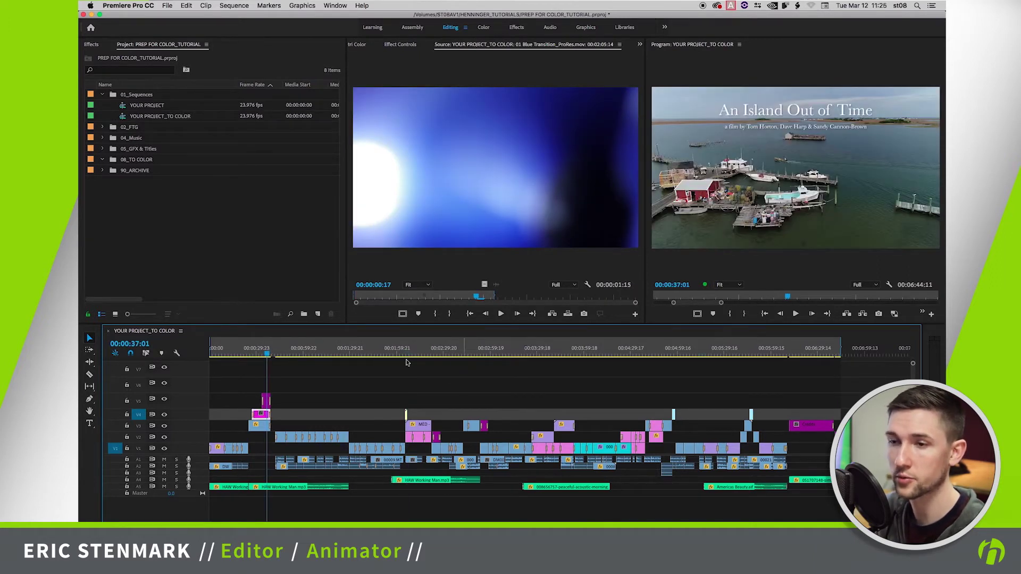
Step: Review the fisherman, boat and Island Star shots, then select the opening pink title clips
left_click(408, 351)
left_click(424, 351)
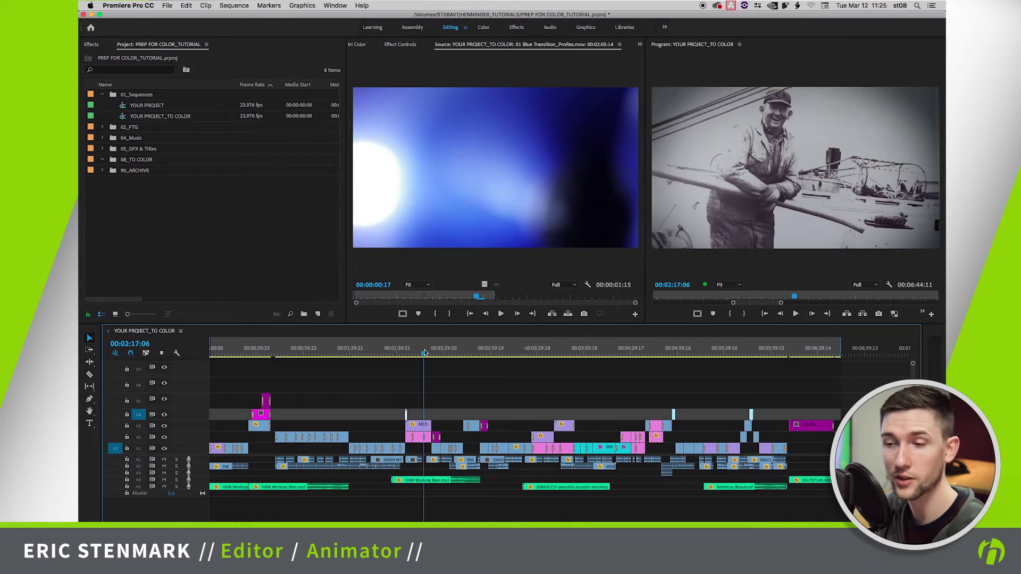
left_click(567, 351)
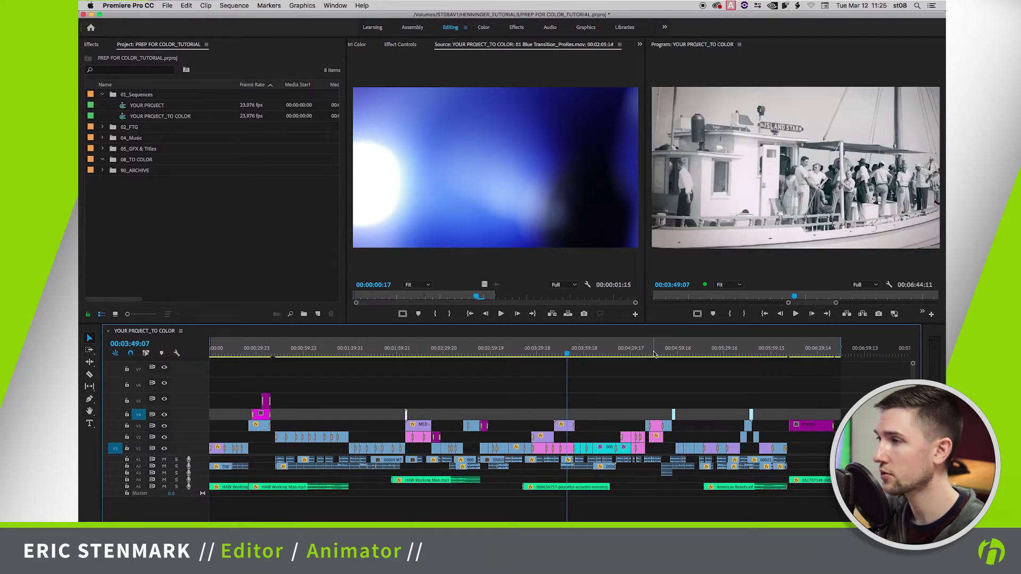
left_click(269, 351)
left_click_drag(285, 378, 236, 414)
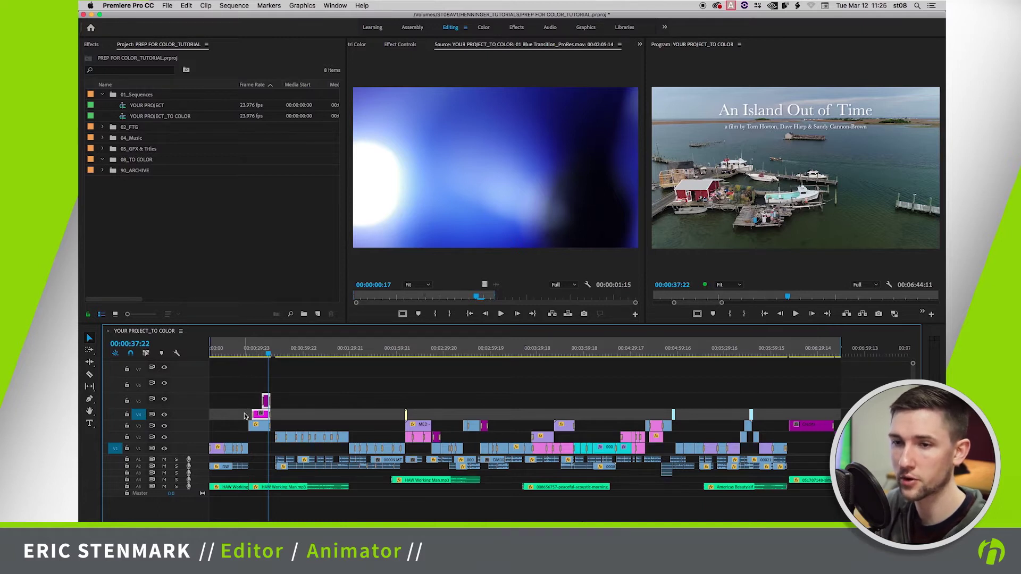
Step: Move the opening titles and the small interview name titles up to tracks V6 and V7
key("alt+Up")
key("alt+Up")
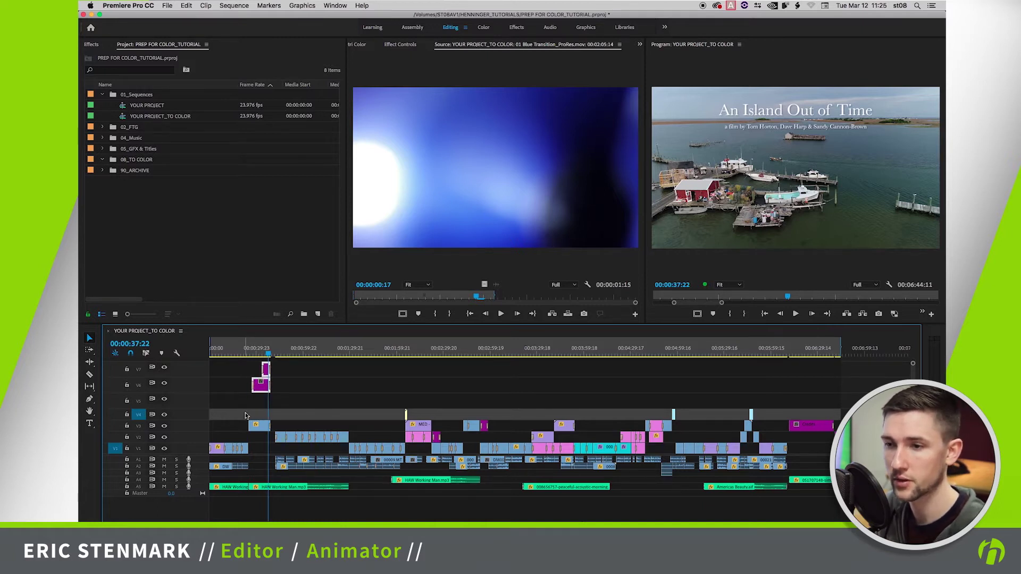
left_click(434, 352)
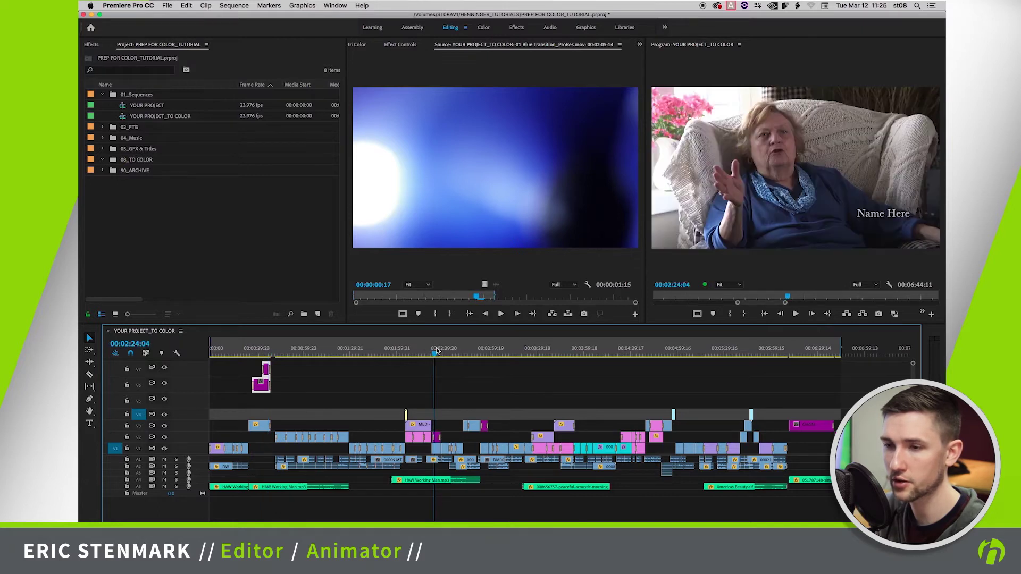
left_click(437, 439)
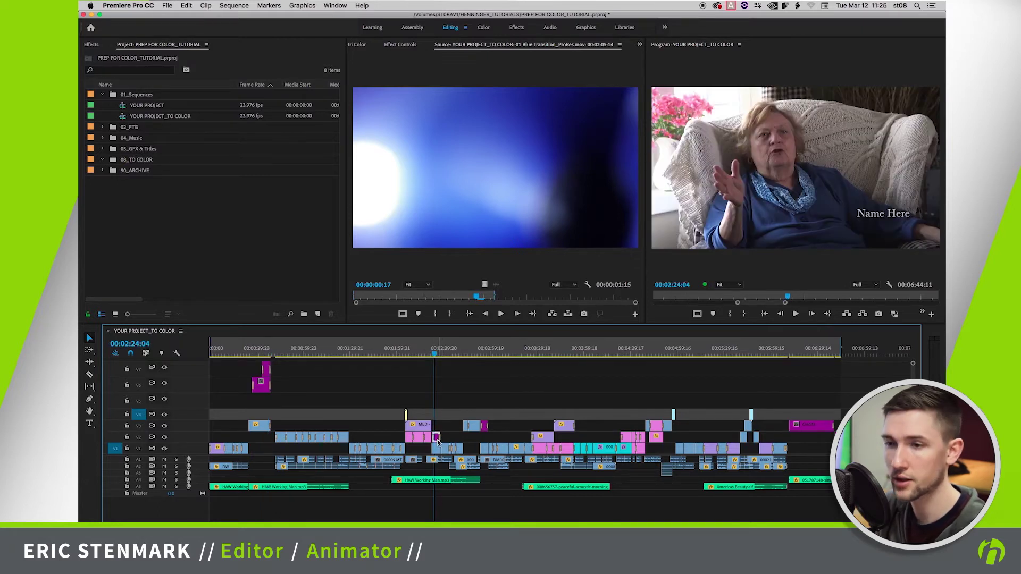
key("alt+Up")
key("alt+Up")
key("alt+Up")
key("alt+Up")
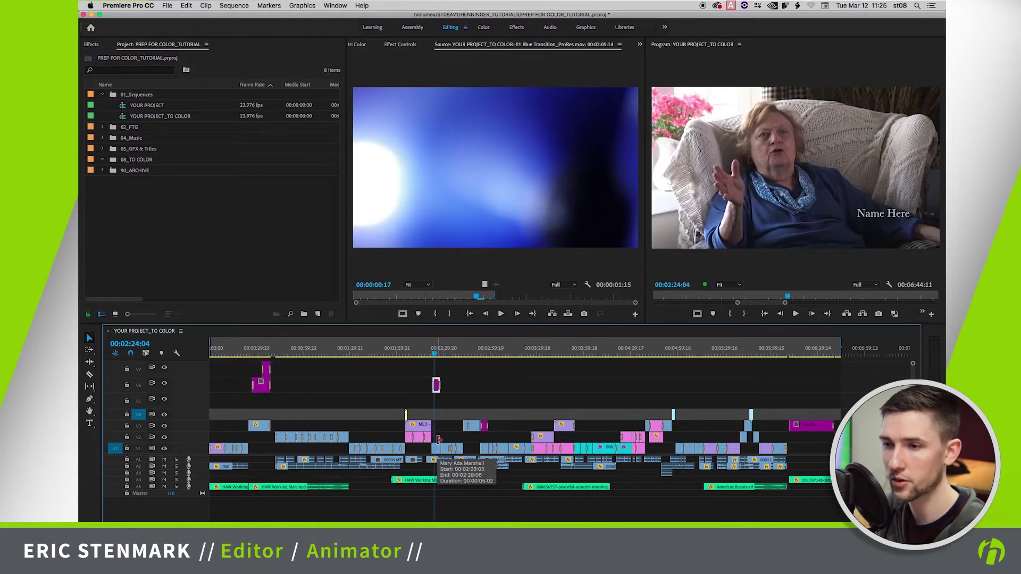
left_click(484, 425)
key("alt+Up")
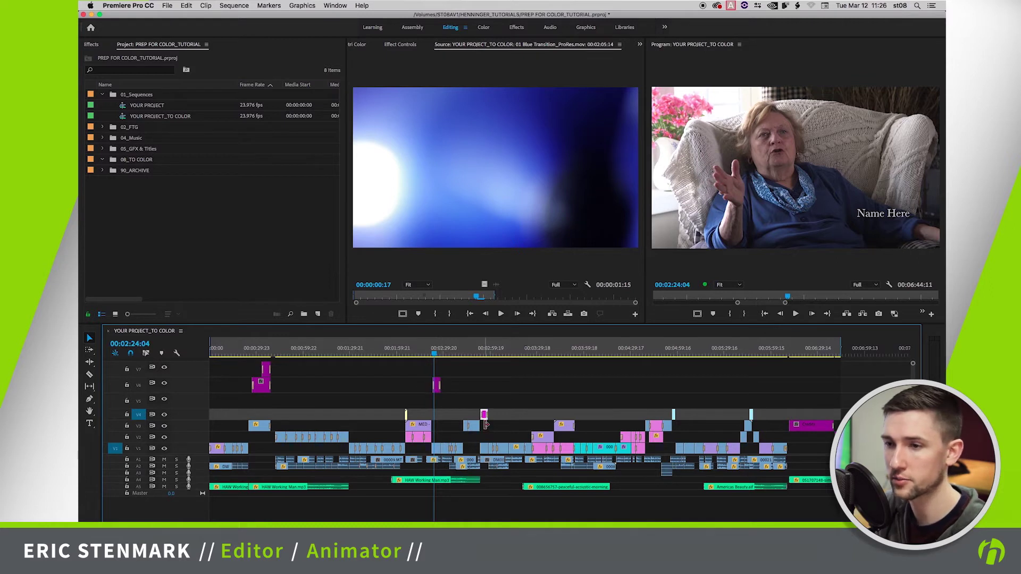
key("alt+Up")
key("alt+Up")
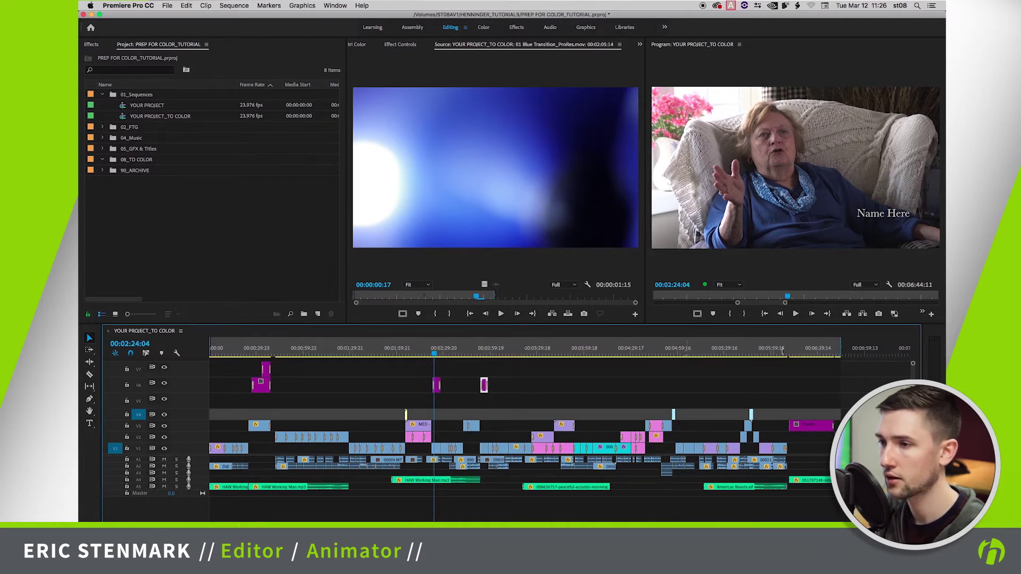
Step: Move the end credits clip up onto V6 with the other titles
left_click(809, 353)
left_click(811, 425)
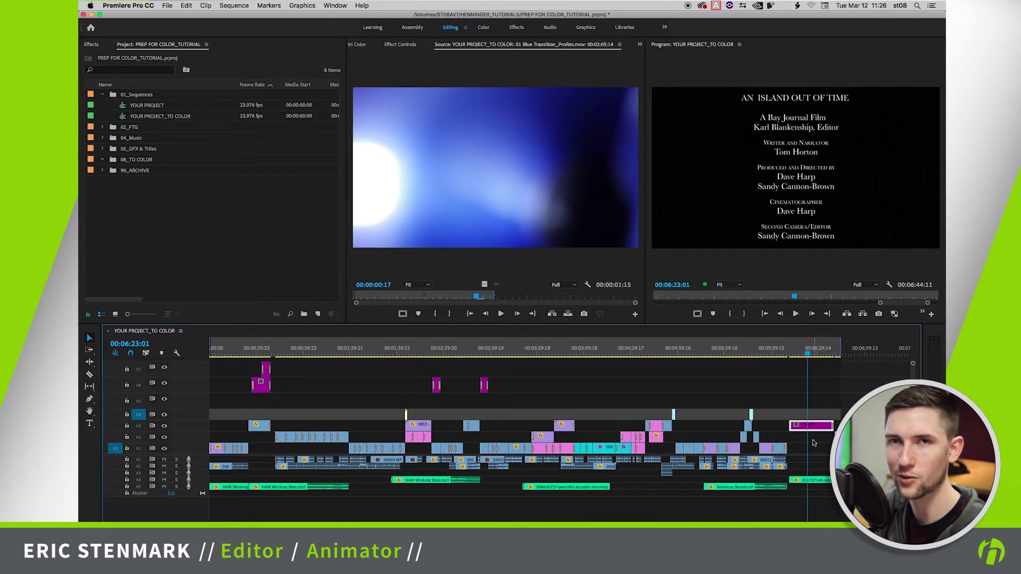
key("alt+Up")
key("alt+Up")
key("alt+Up")
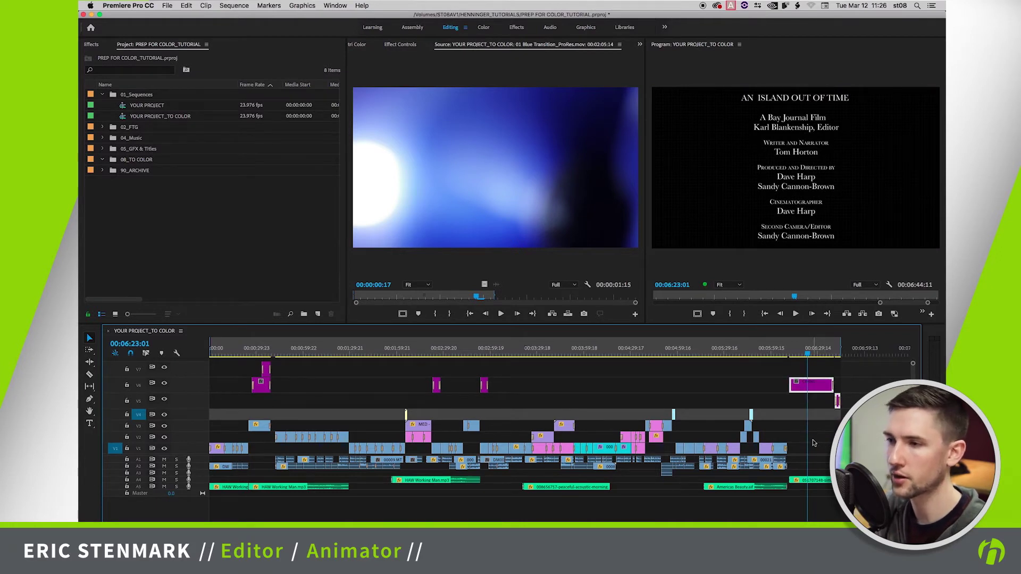
key("alt+Up")
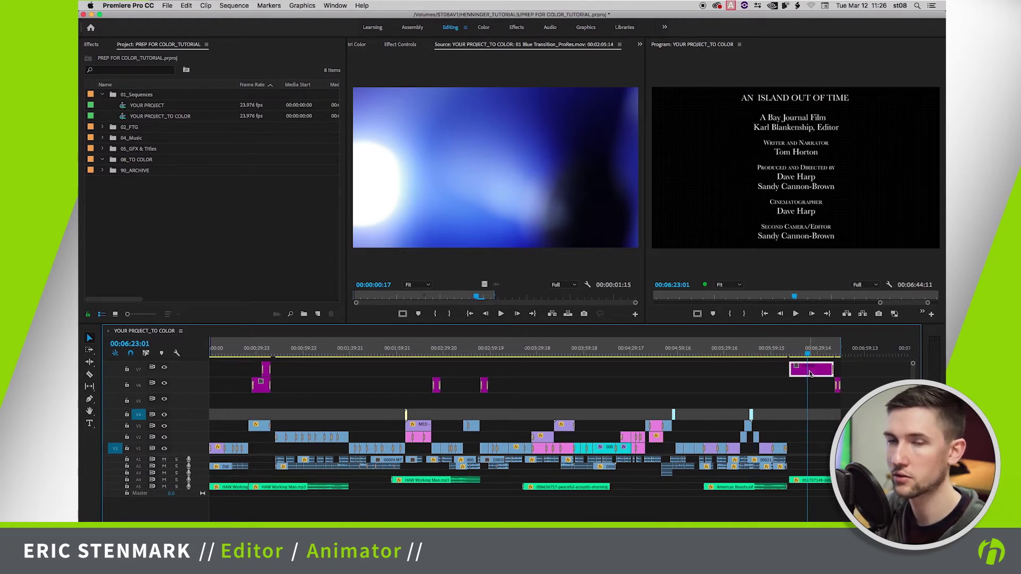
key("alt+Down")
left_click(858, 385)
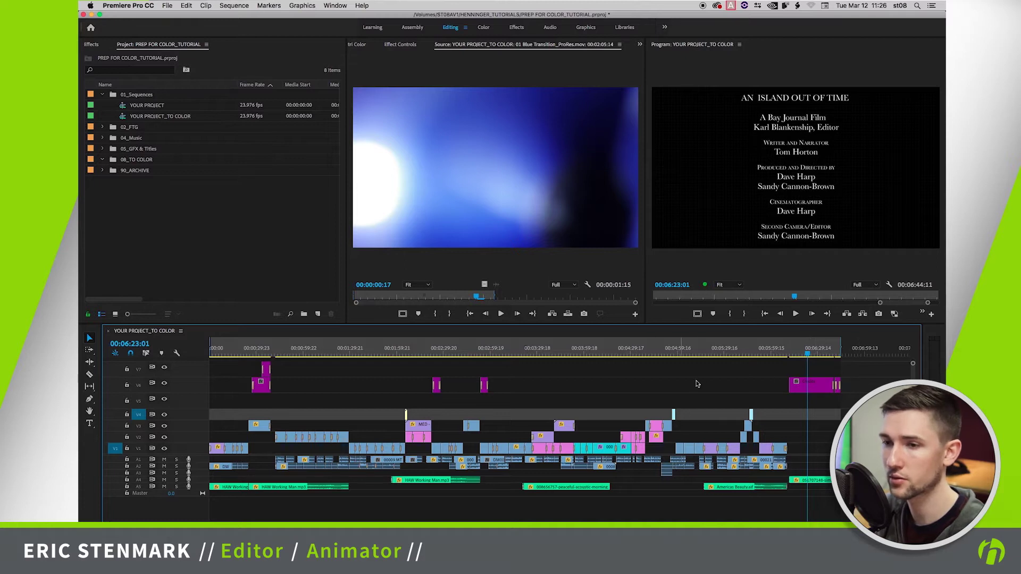
Step: Return the playhead to the island title shot near 00:35 and clear the selection
left_click(408, 351)
left_click(265, 351)
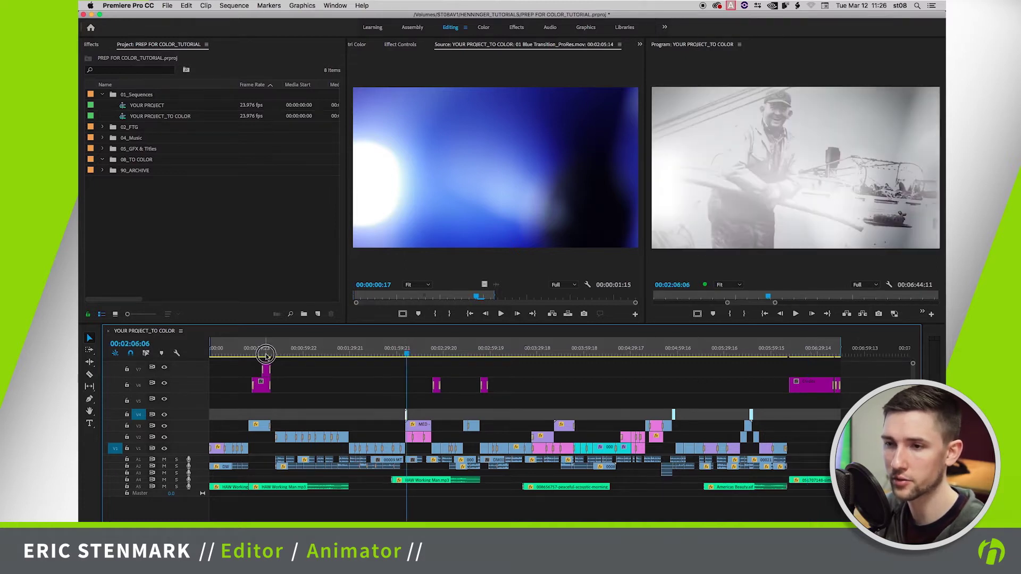
scroll(371, 415, "up", 1)
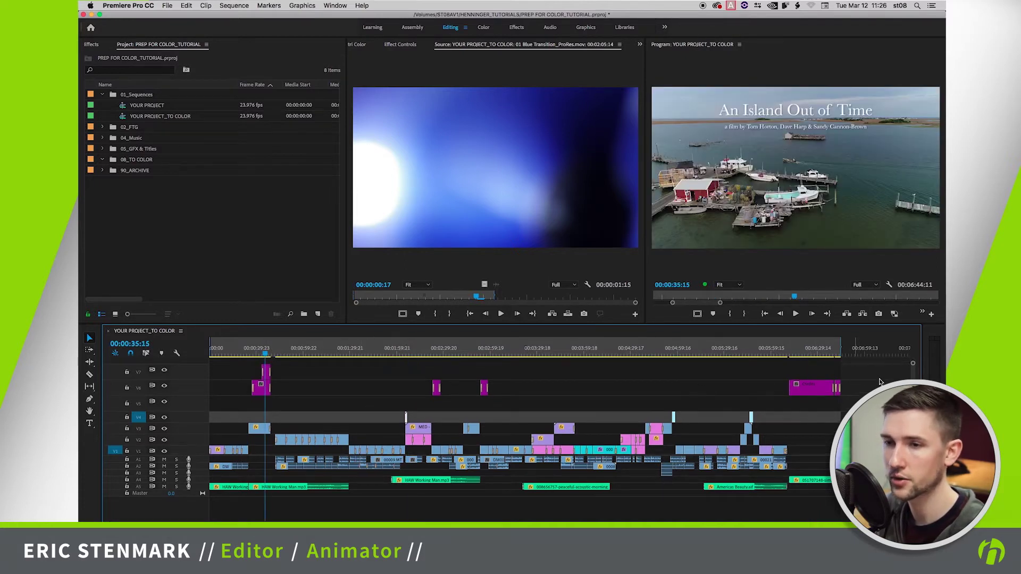
left_click(376, 387)
left_click_drag(376, 386, 221, 372)
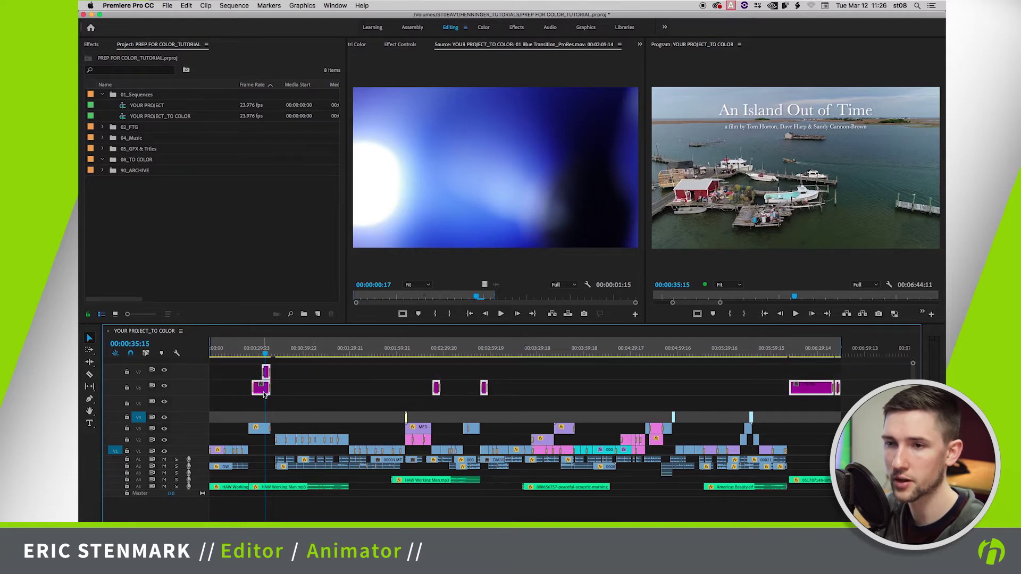
right_click(264, 393)
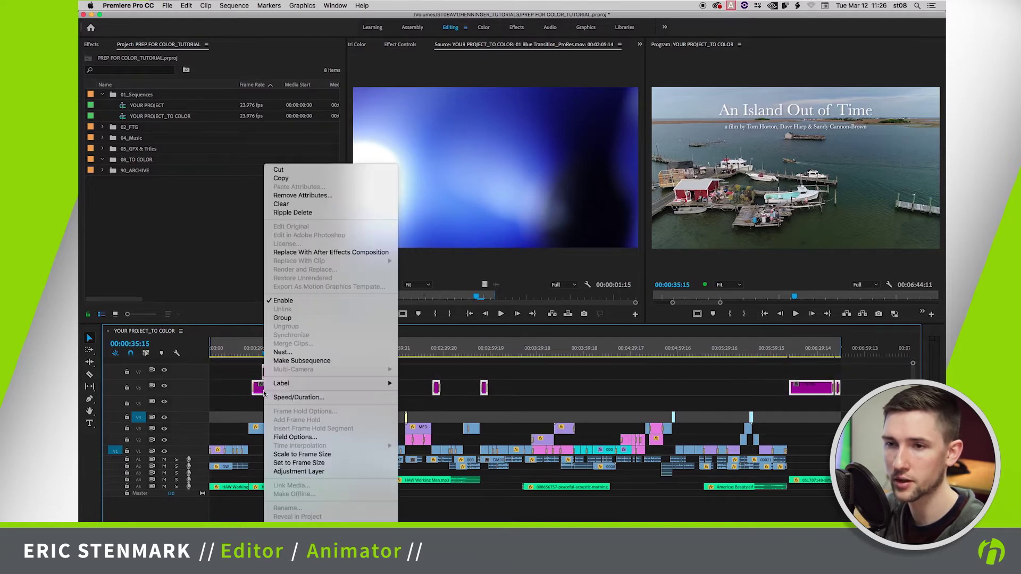
left_click(285, 302)
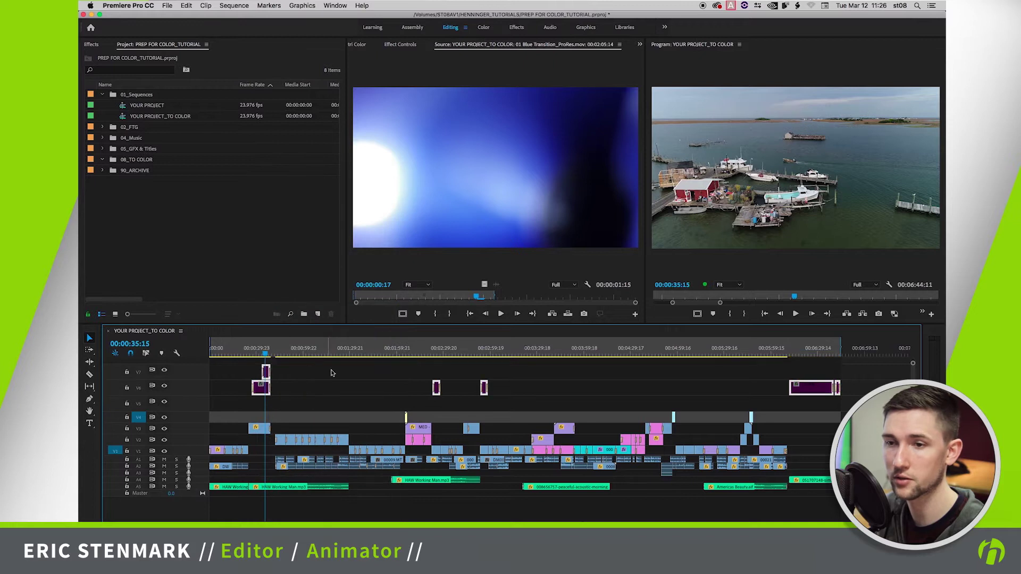
left_click(268, 353)
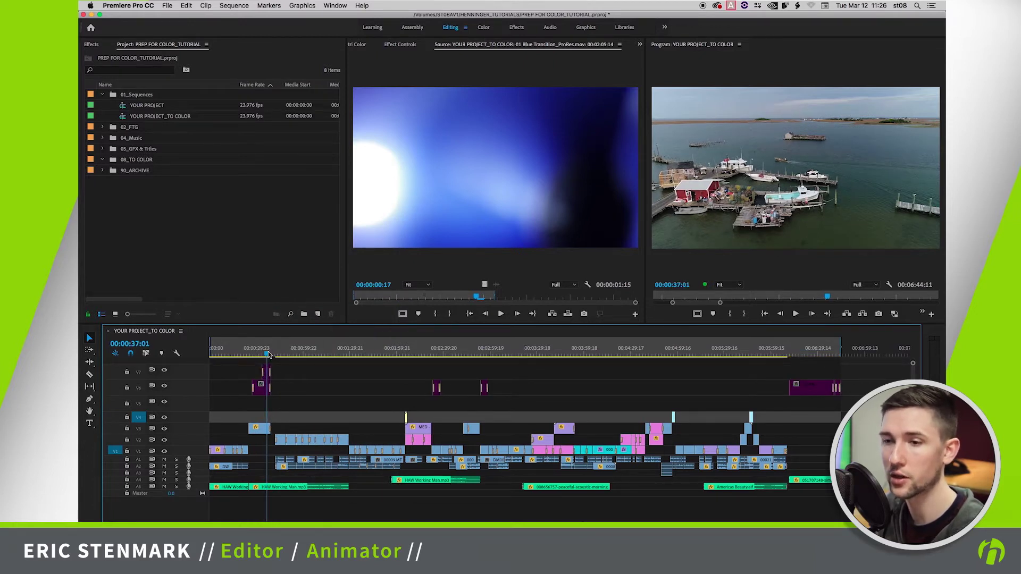
left_click(340, 384)
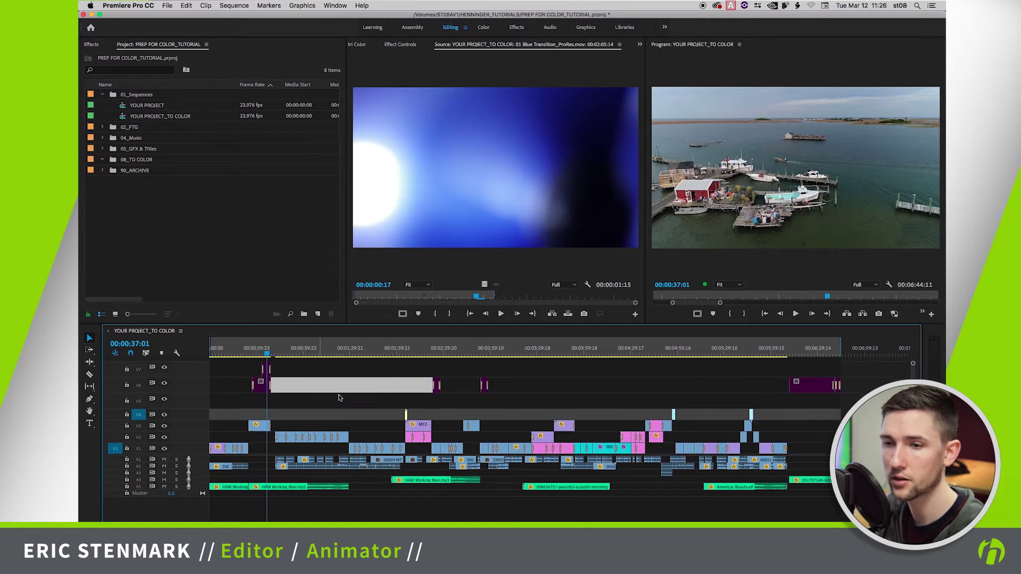
Step: Nudge the small V3 clip near the sequence start to V2, then the start clips down onto V1
left_click(316, 422)
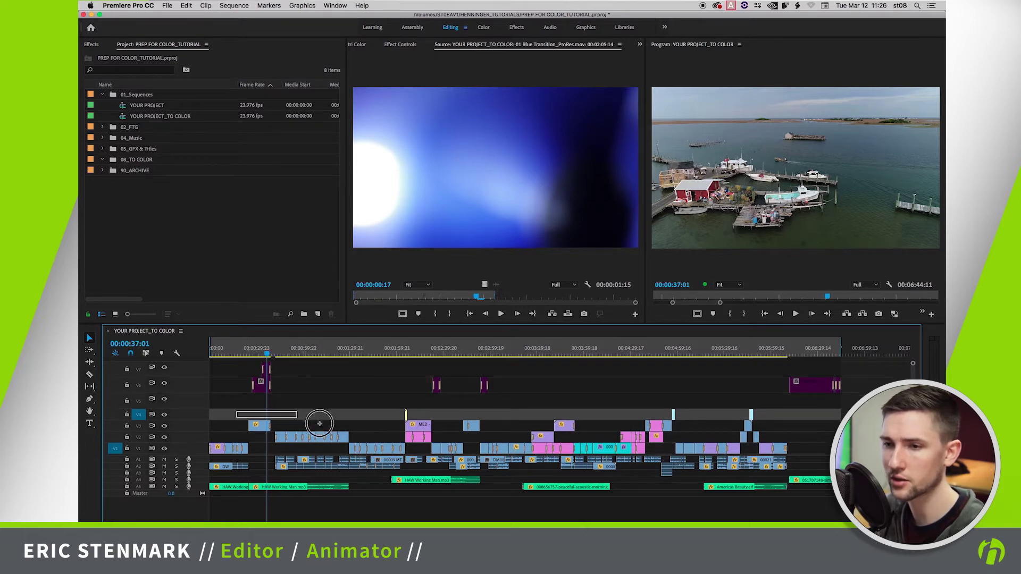
left_click(350, 414)
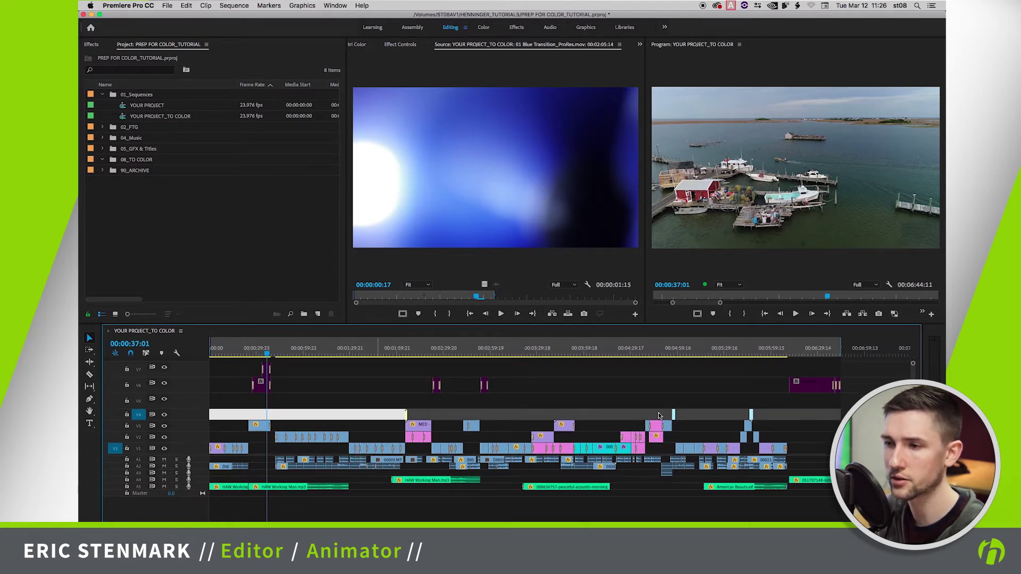
left_click(668, 386)
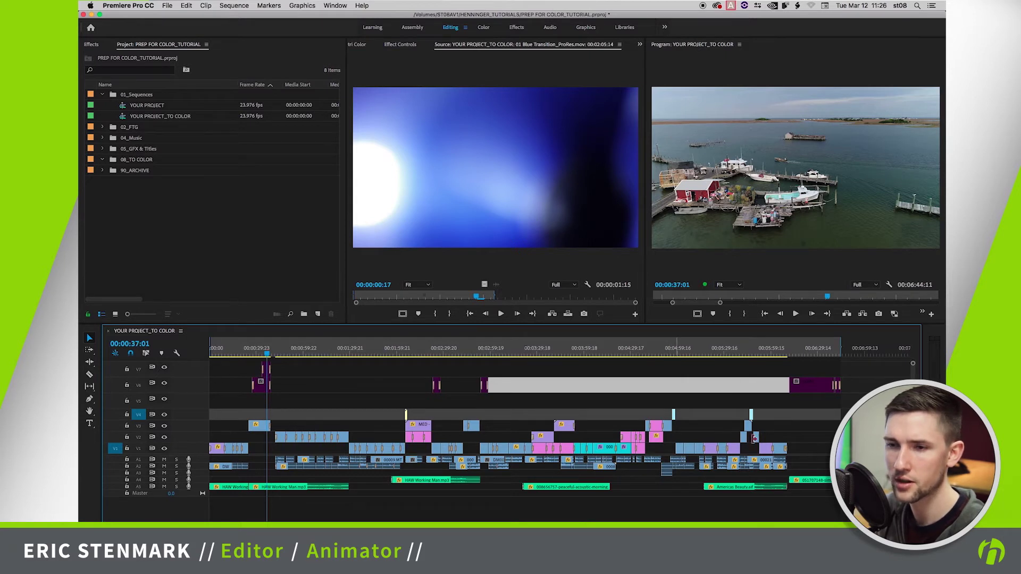
left_click(260, 426)
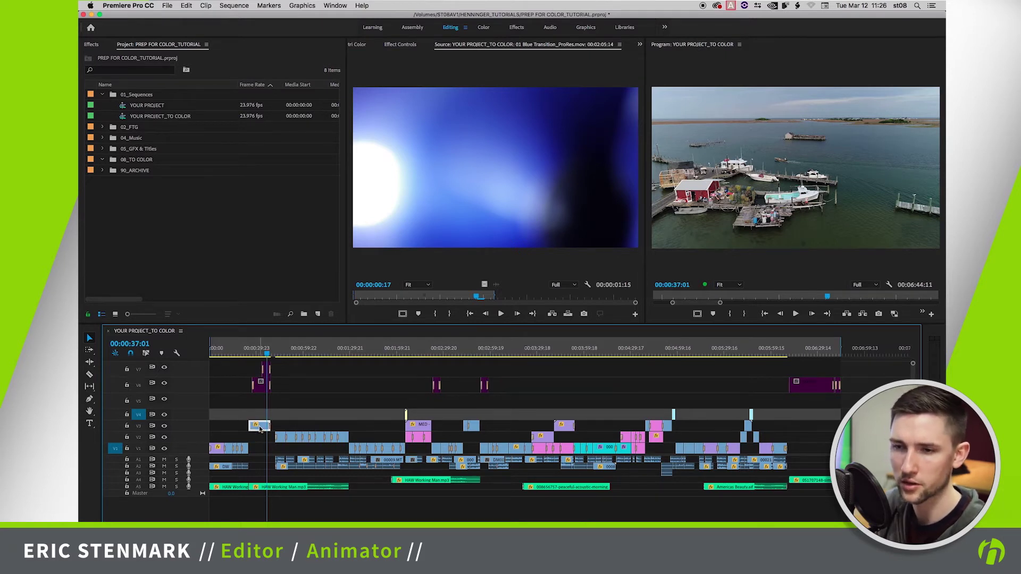
key("alt+Down")
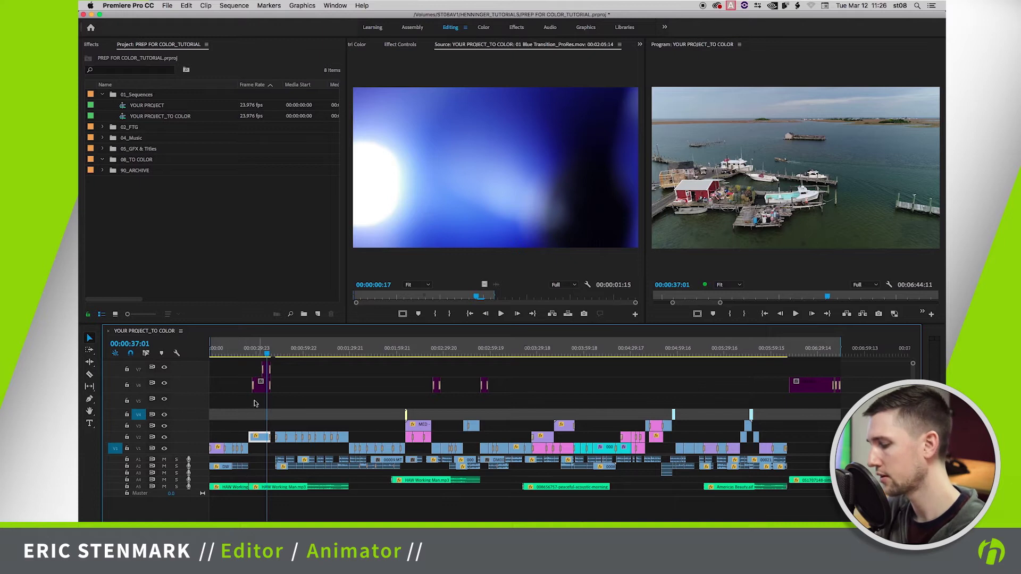
key("=")
left_click_drag(268, 421, 496, 439)
key("alt+Down")
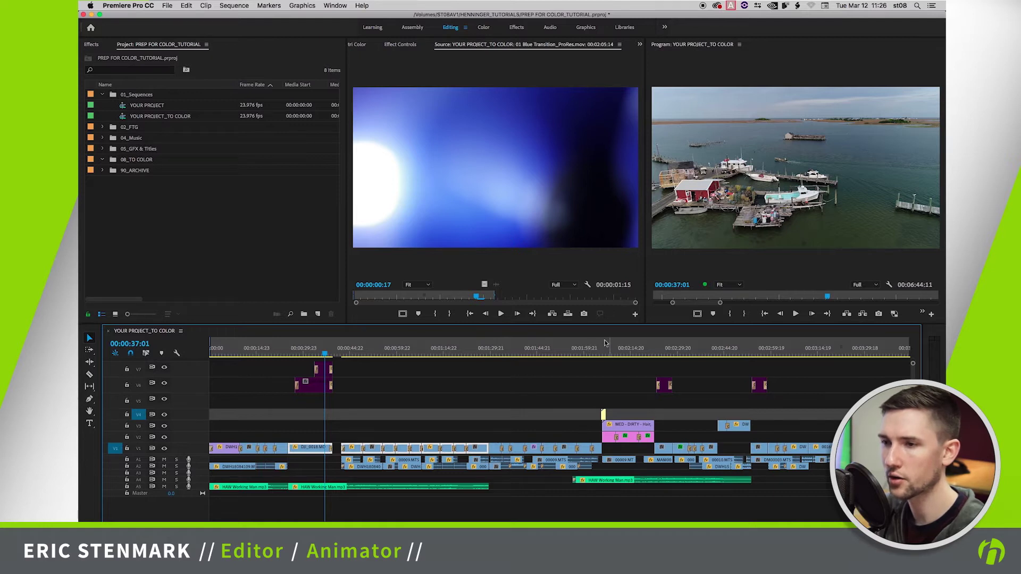
Step: Around 00:02:06, shift the yellow clip and the clips below it down one track
left_click_drag(605, 343, 607, 351)
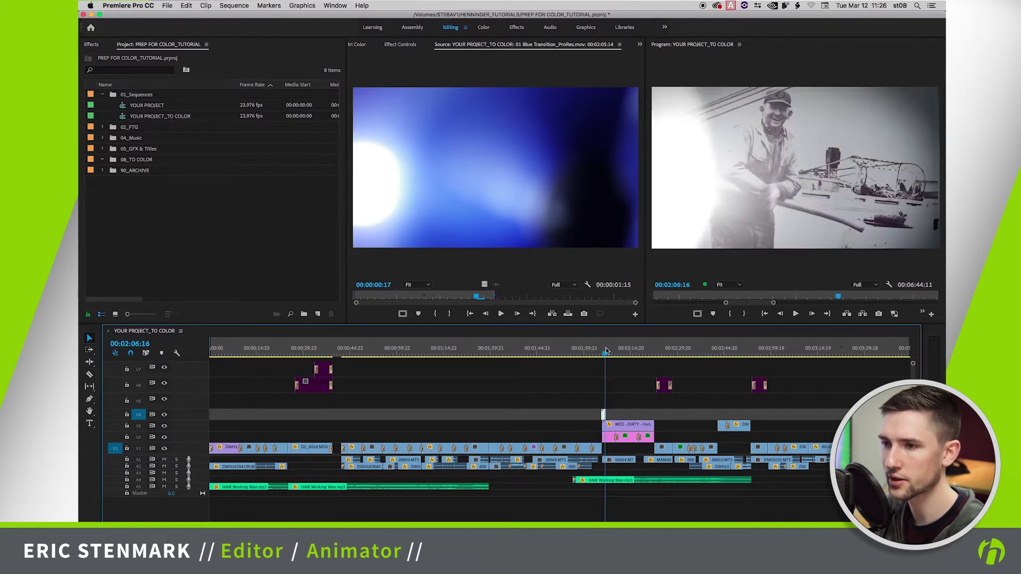
key("f")
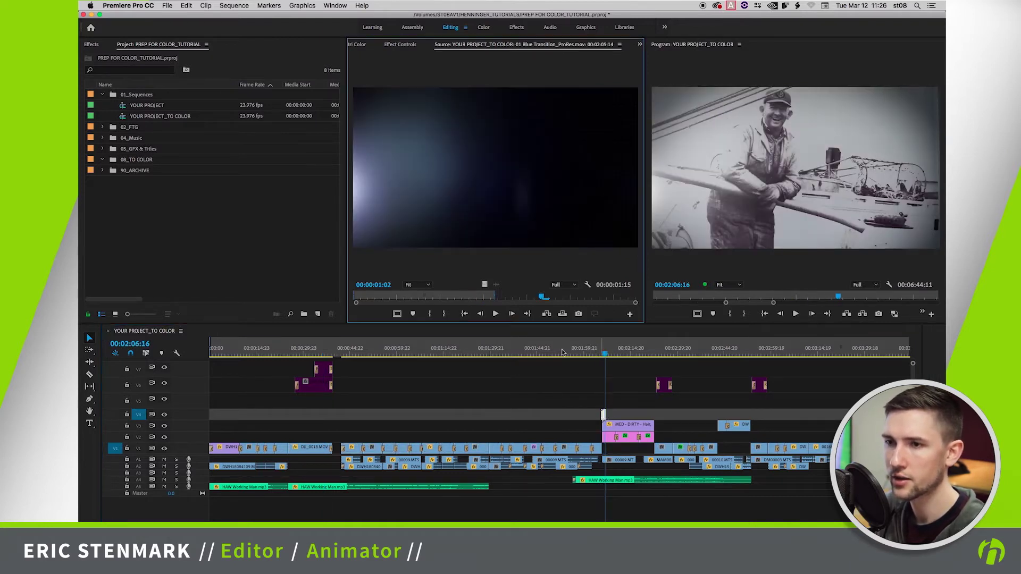
left_click_drag(471, 296, 550, 298)
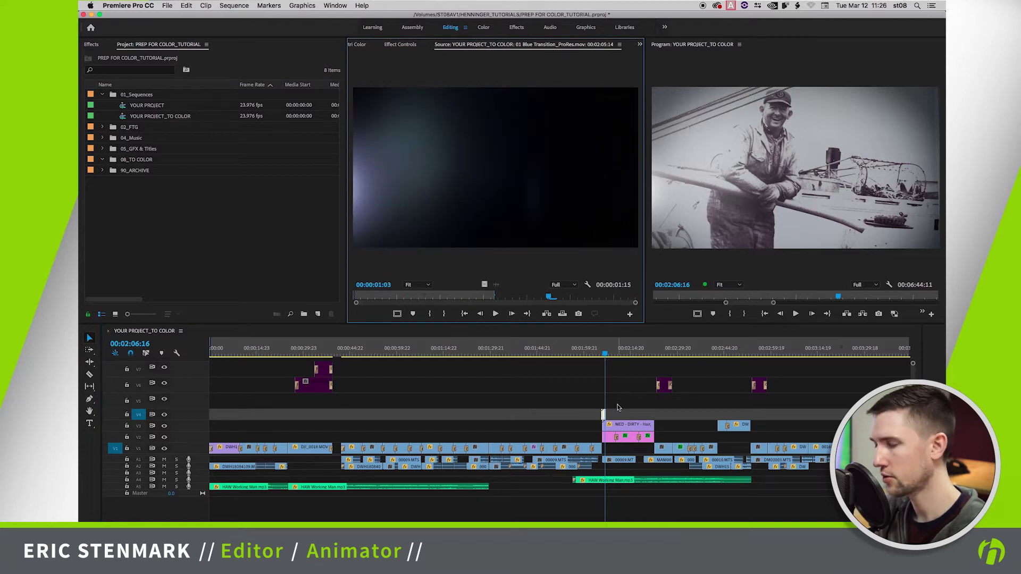
left_click(604, 354)
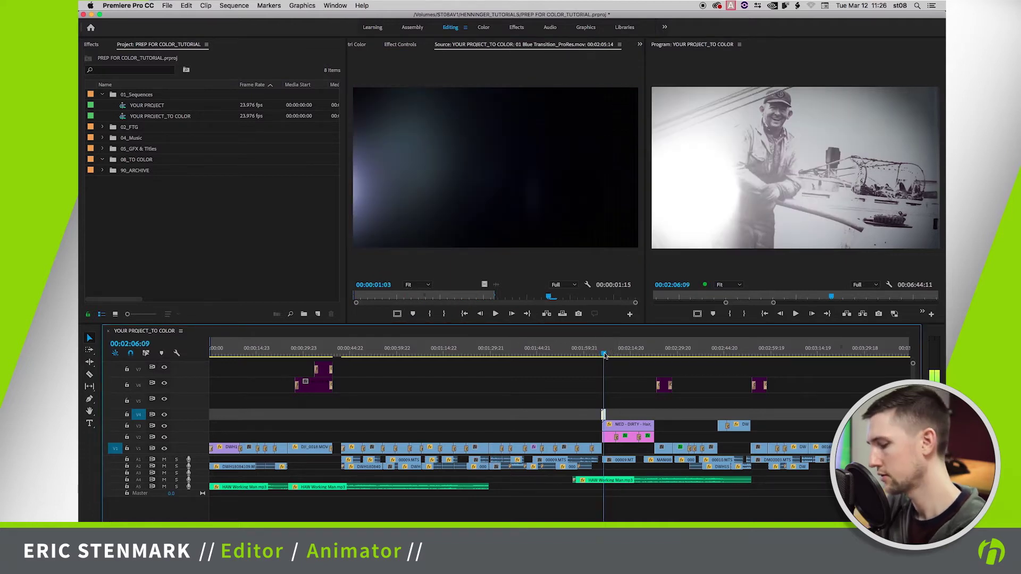
key("Left")
key("Left")
key("=")
key("=")
key("Left")
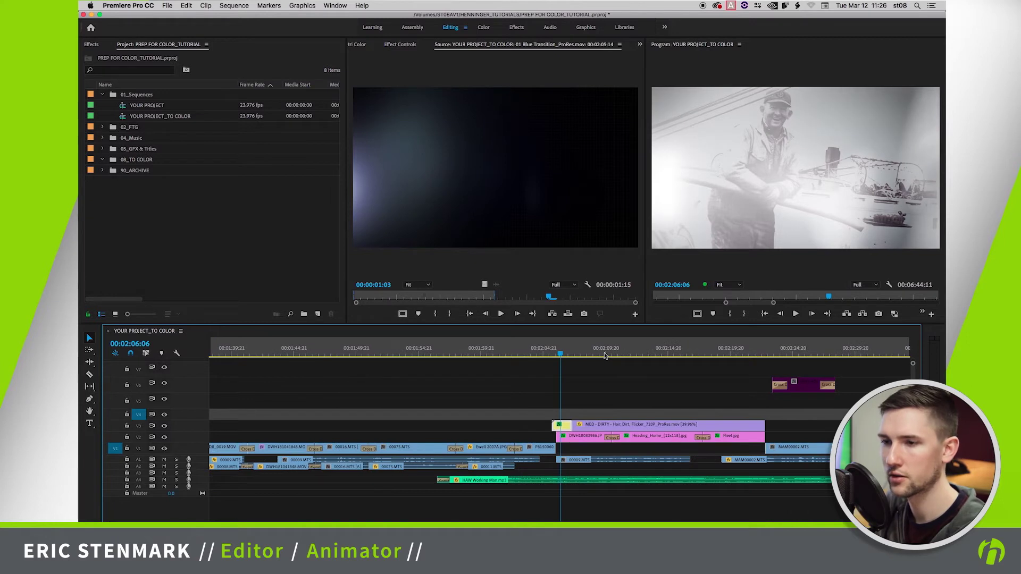
key("alt+Up")
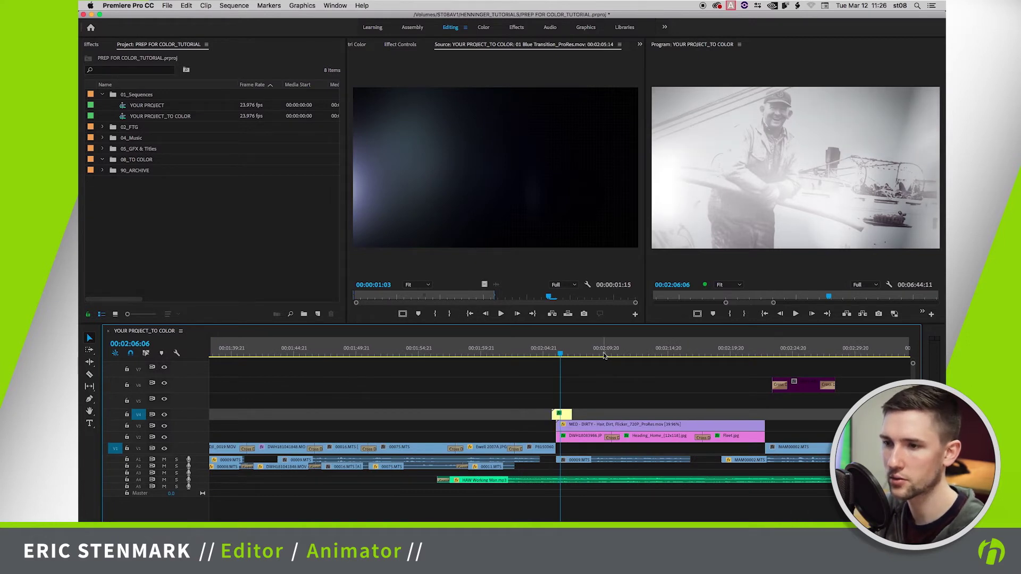
left_click_drag(522, 397, 750, 438)
key("alt+Down")
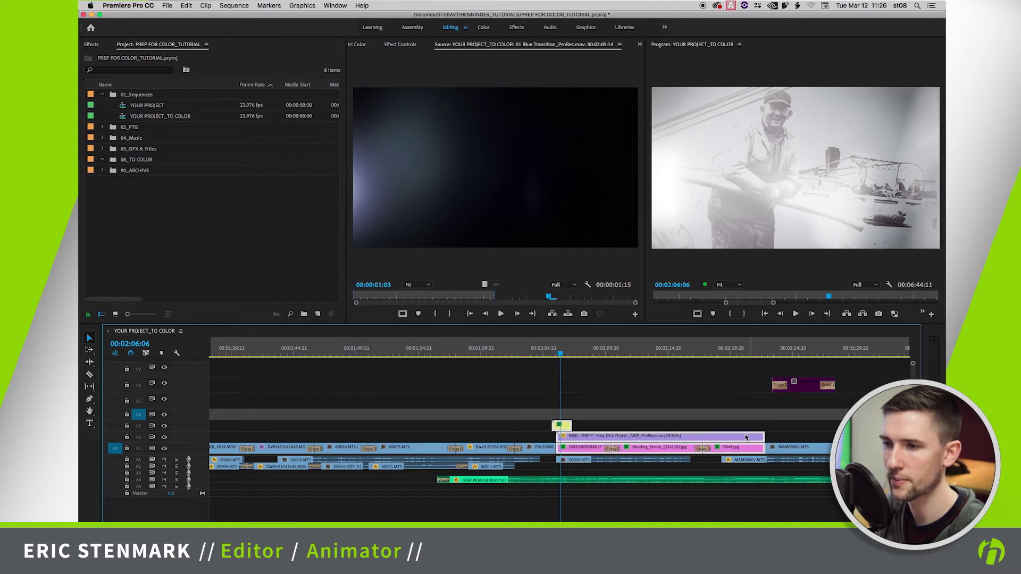
left_click(654, 402)
Step: At the boat shot near 00:02:13:16, move the DW clip from V3 down to V1
left_click(611, 354)
left_click_drag(612, 354, 653, 353)
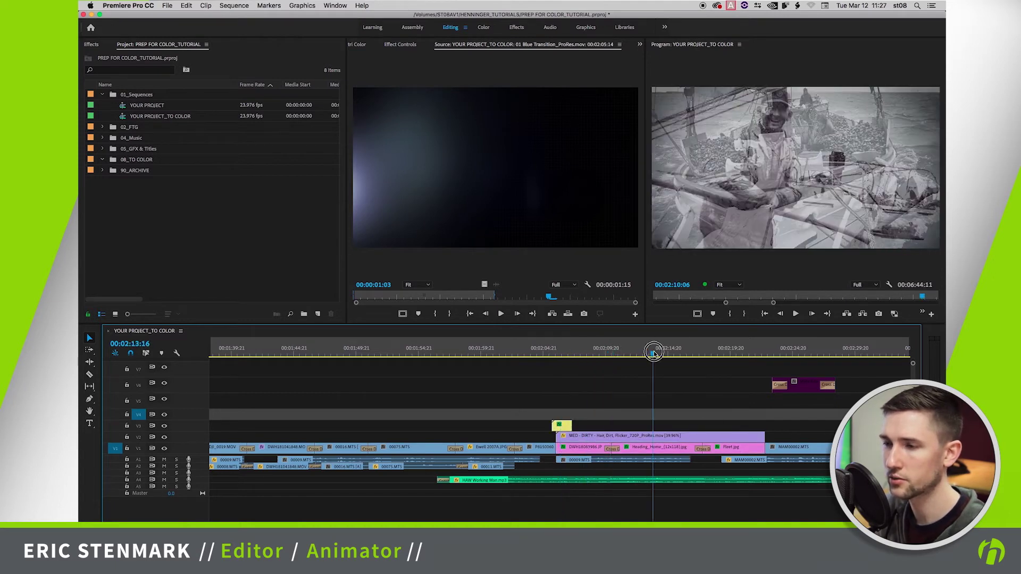
key("minus")
key("minus")
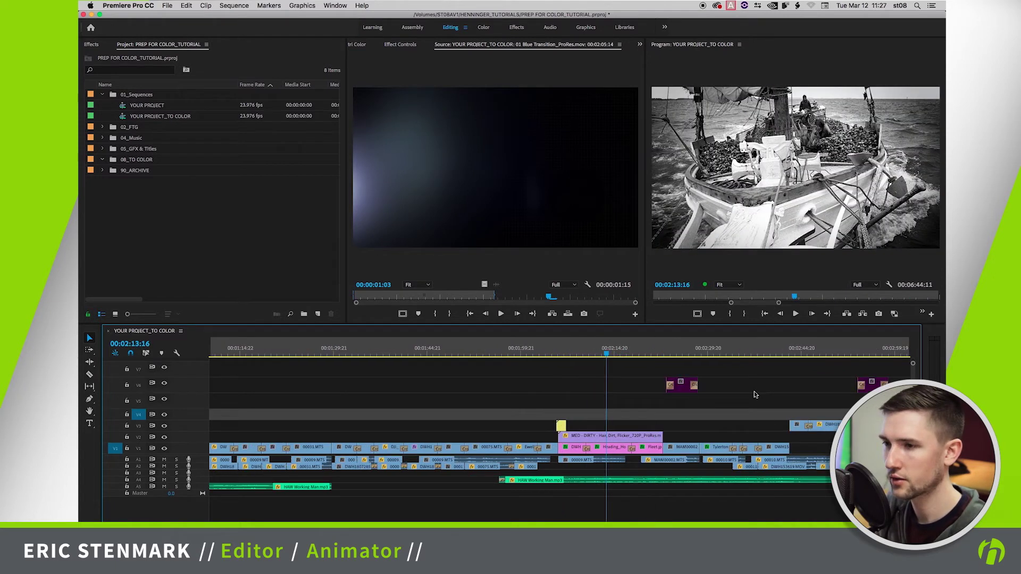
left_click_drag(652, 416, 729, 429)
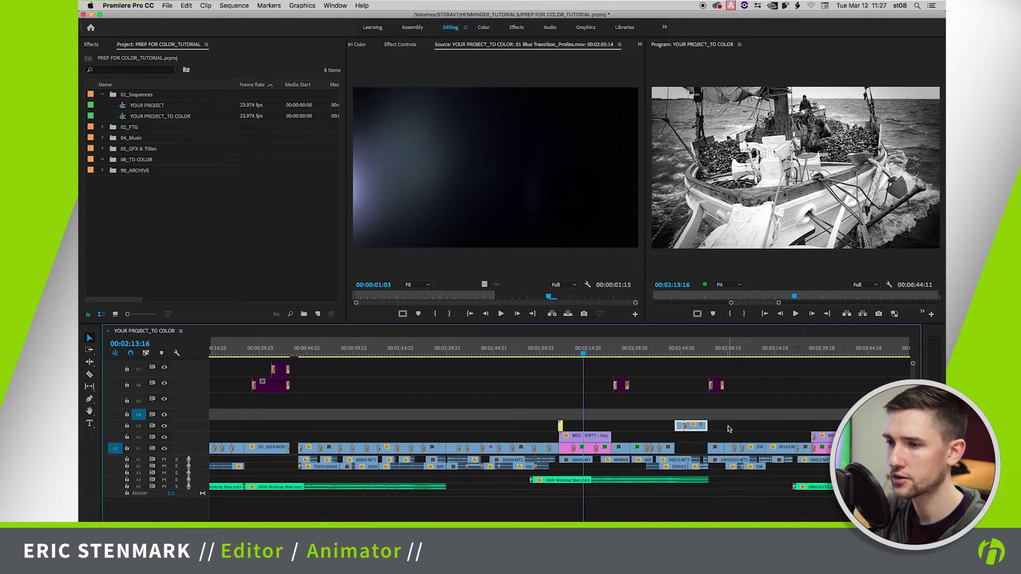
key("alt+Down")
key("alt+Down")
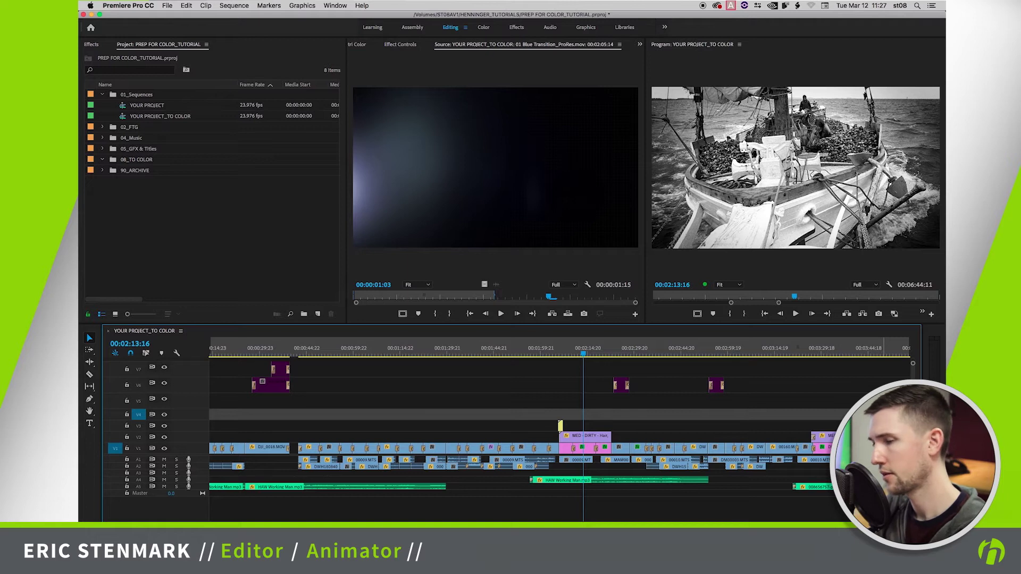
key("backslash")
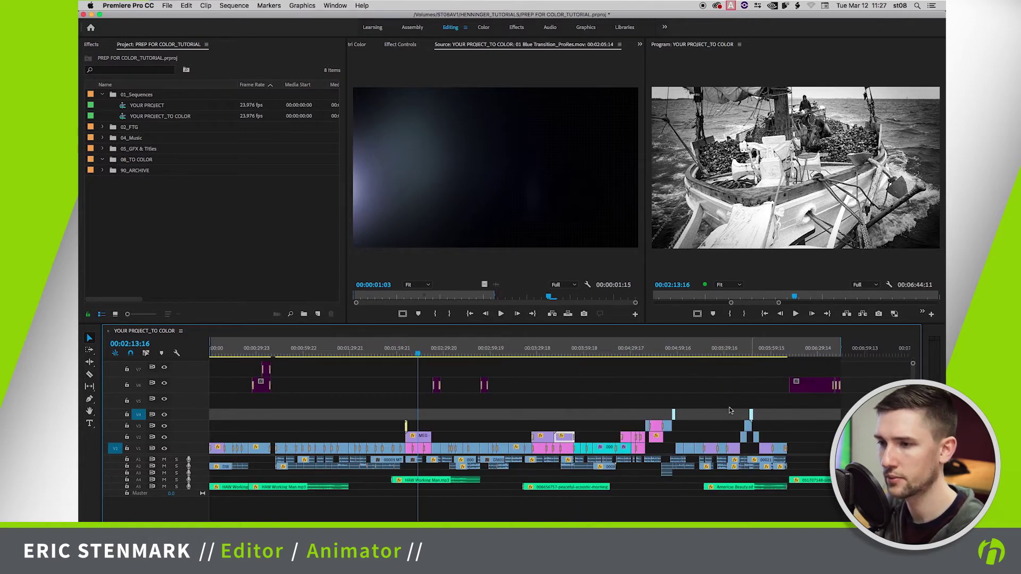
left_click(664, 354)
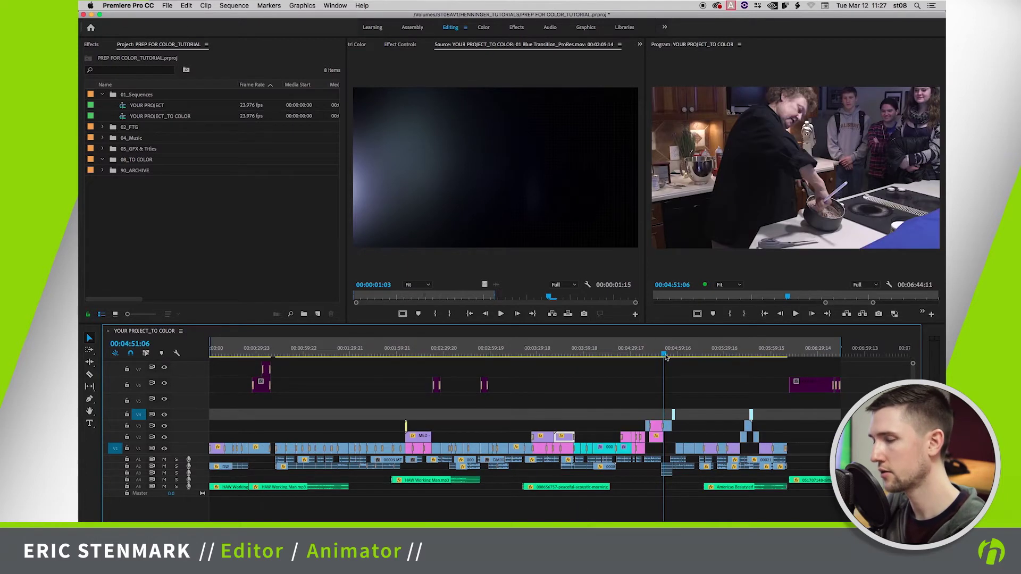
key("equal")
key("equal")
key("equal")
left_click_drag(685, 386, 636, 425)
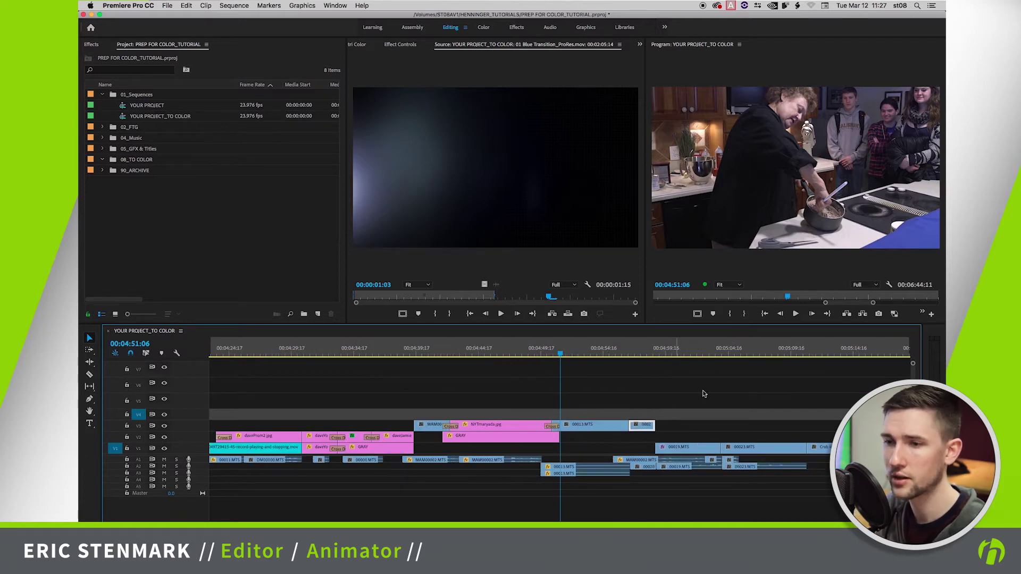
left_click_drag(704, 393, 439, 435)
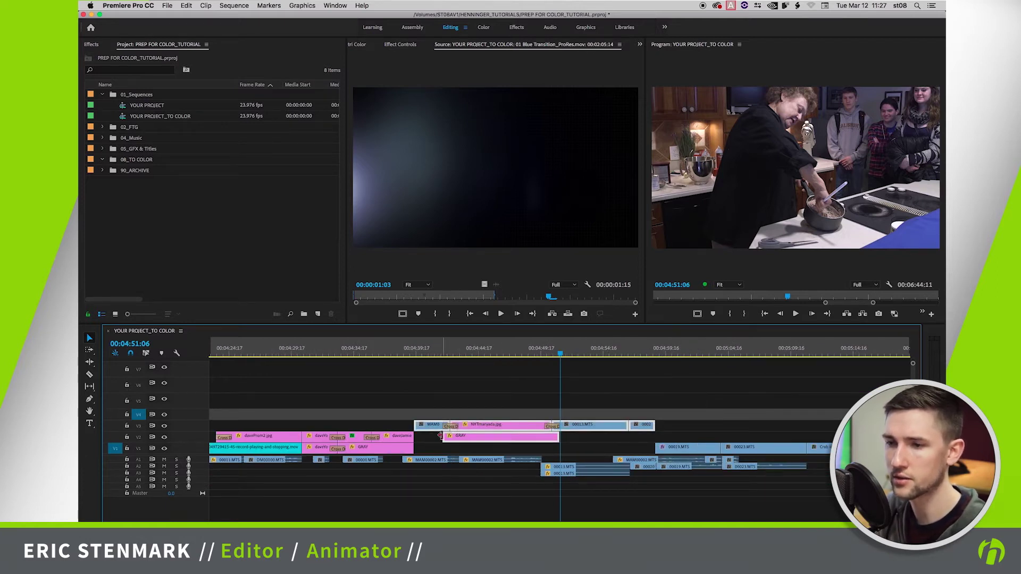
key("alt+Down")
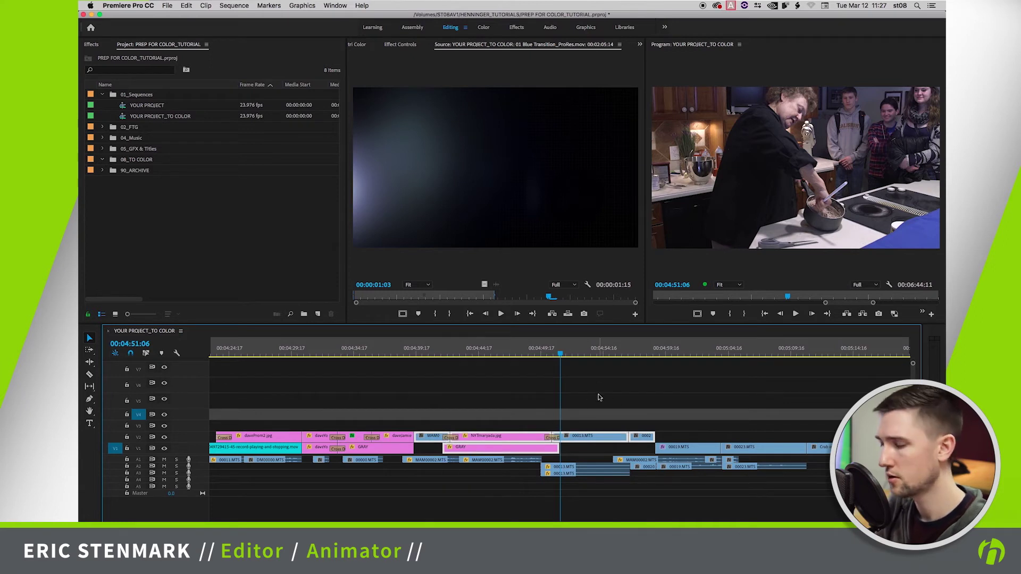
left_click(644, 400)
key("minus")
key("minus")
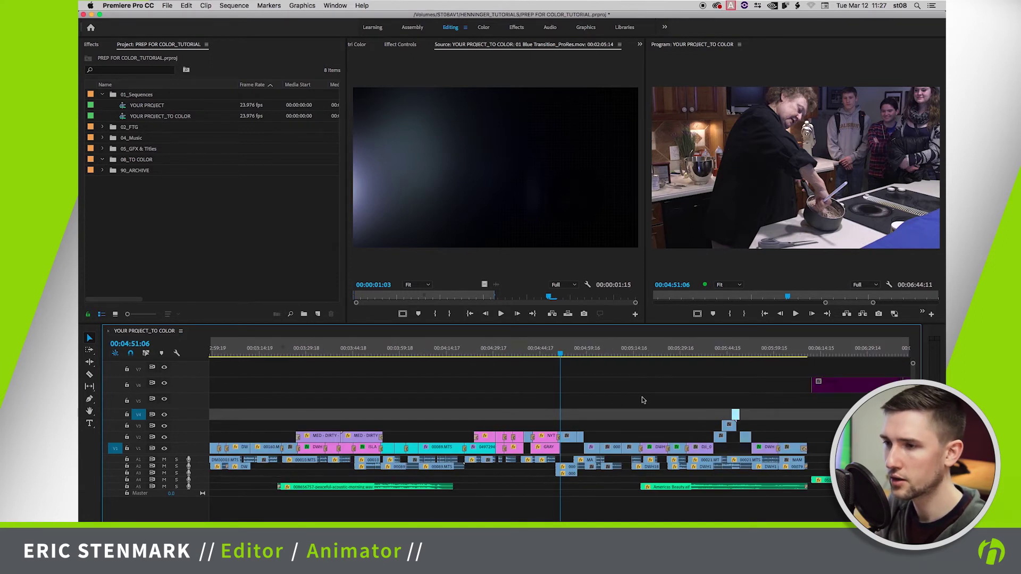
left_click(736, 354)
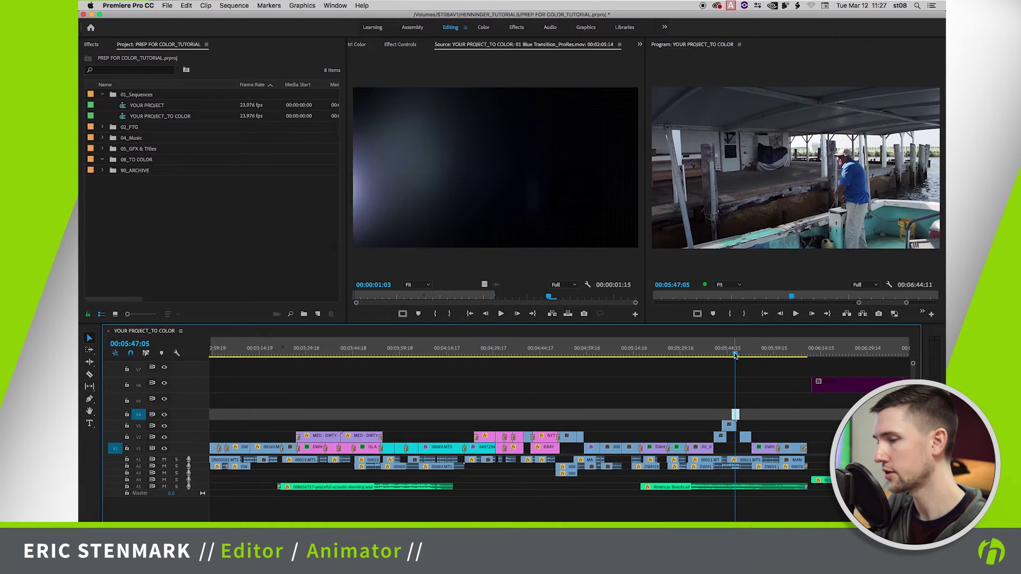
key("equal")
key("equal")
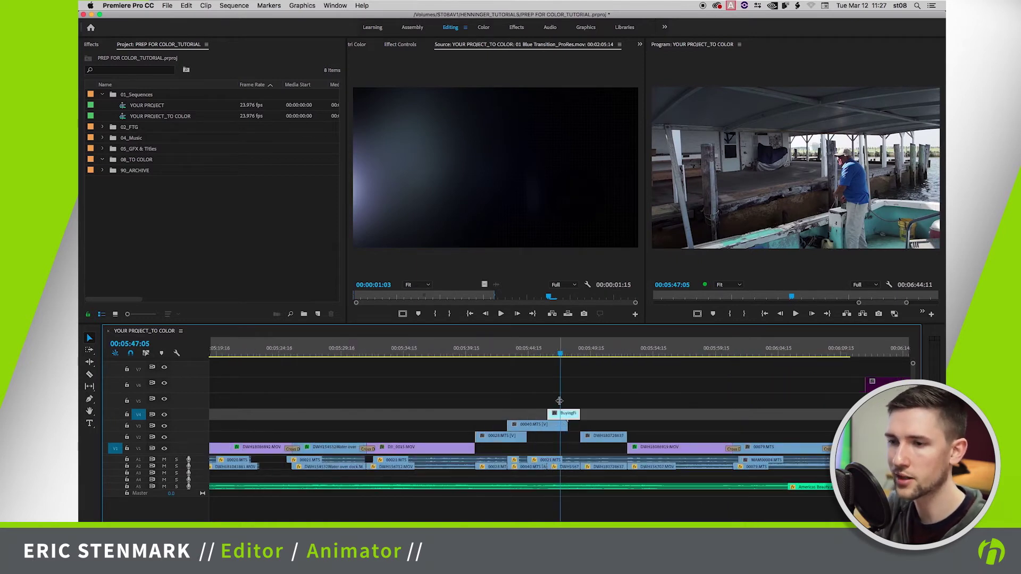
key("alt+Down")
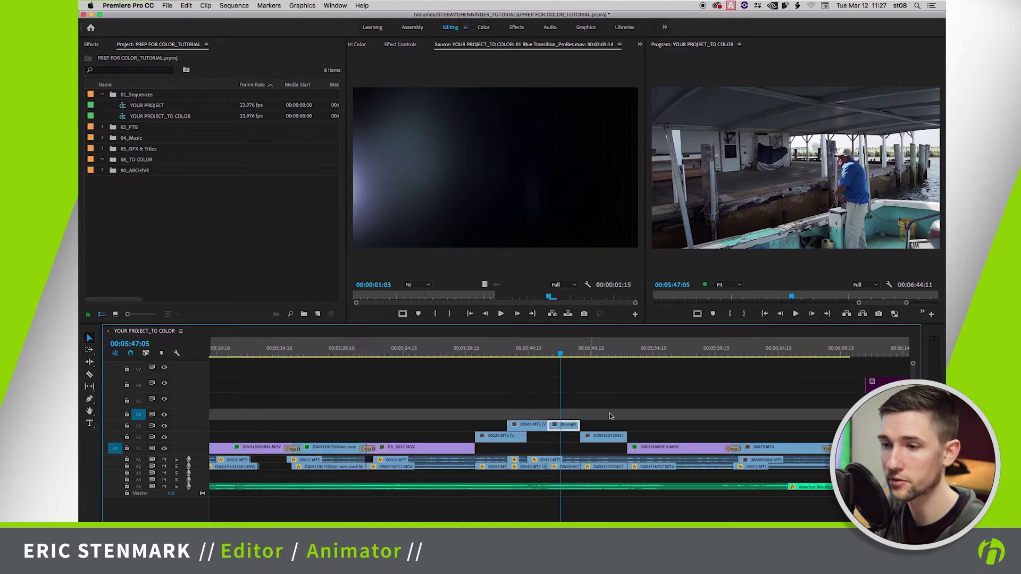
left_click(503, 436)
left_click_drag(504, 436, 461, 424)
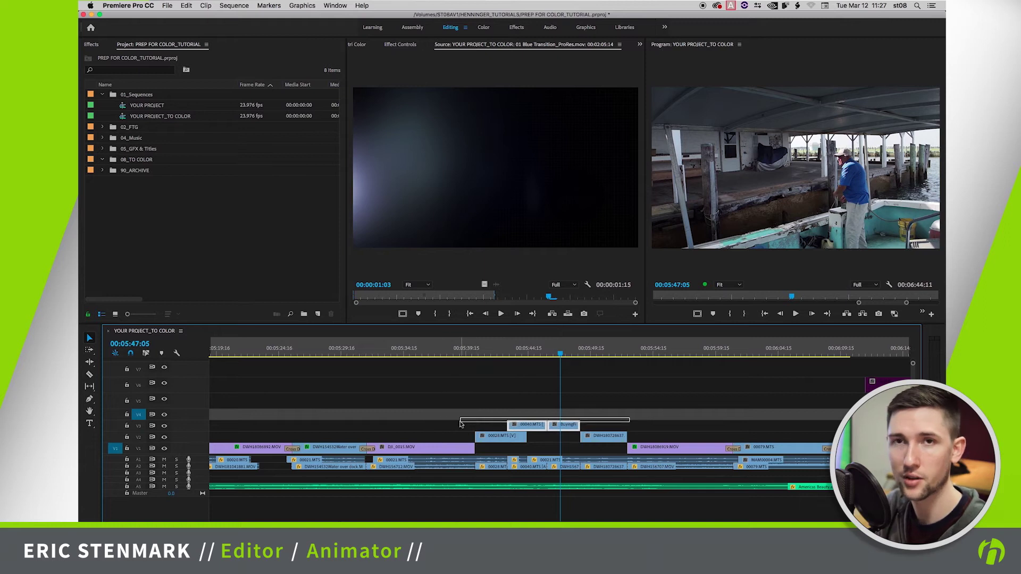
key("alt+Down")
left_click_drag(588, 423, 499, 438)
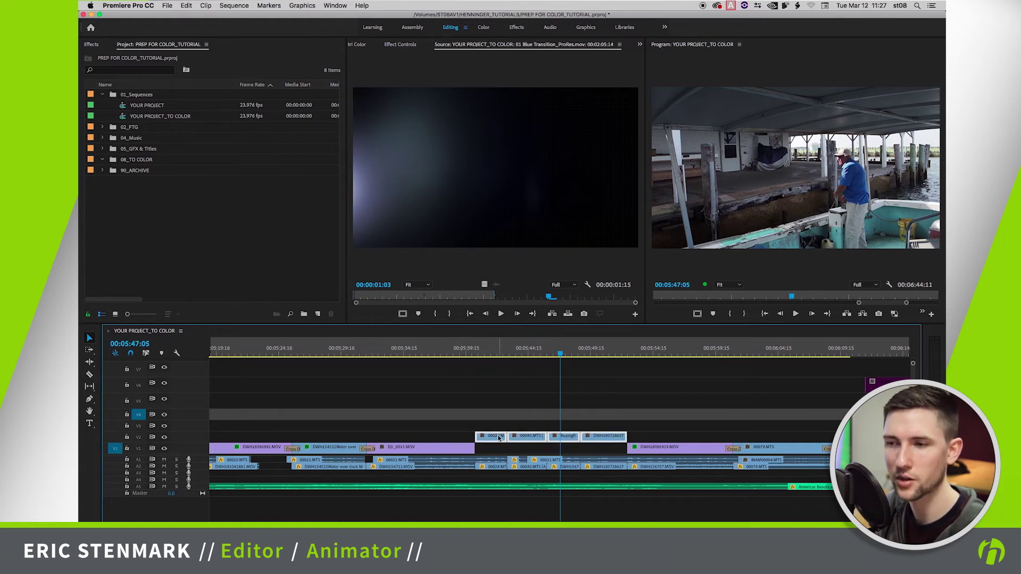
key("alt+Down")
left_click(492, 429)
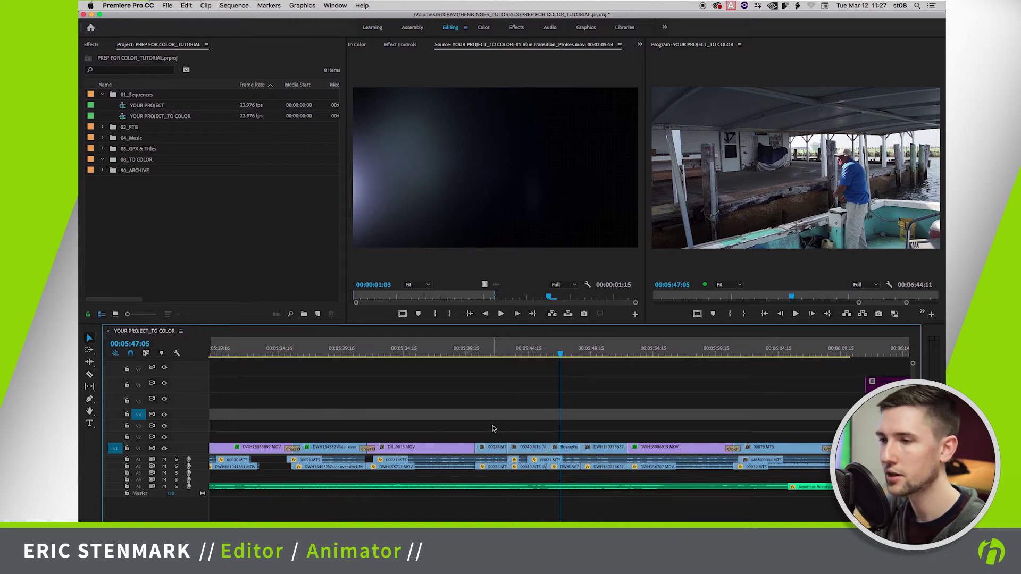
key("minus")
key("minus")
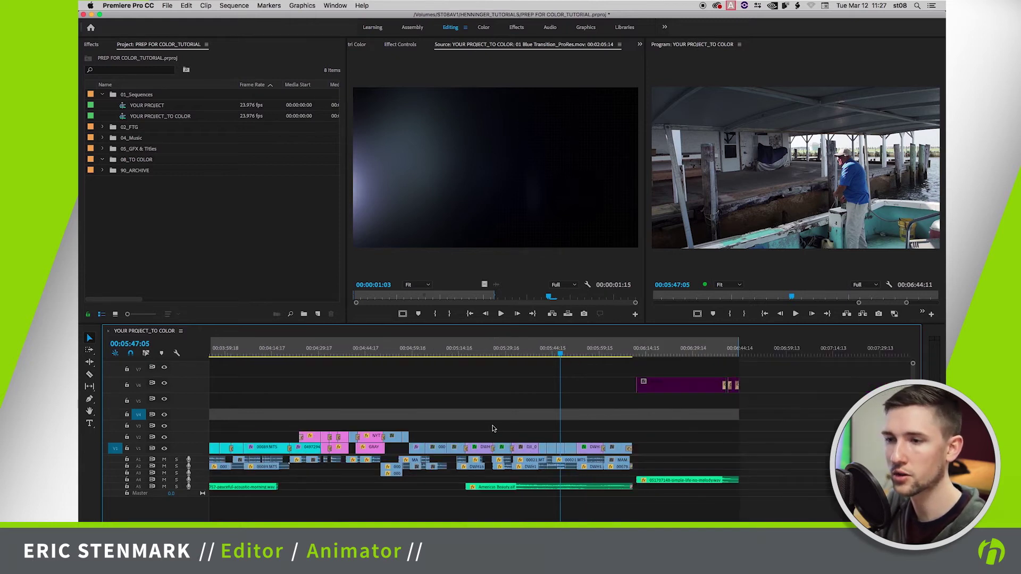
key("minus")
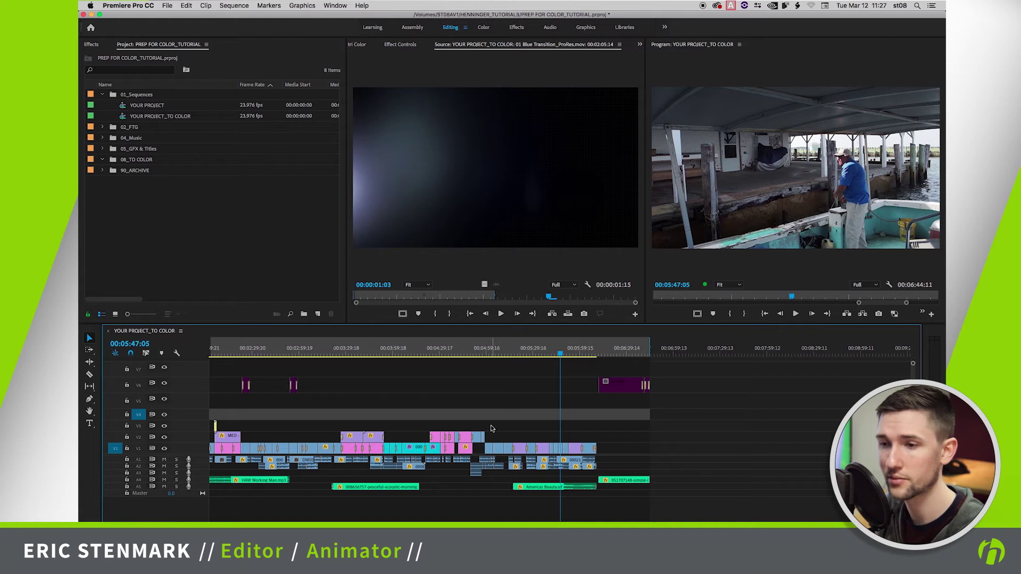
left_click(443, 391)
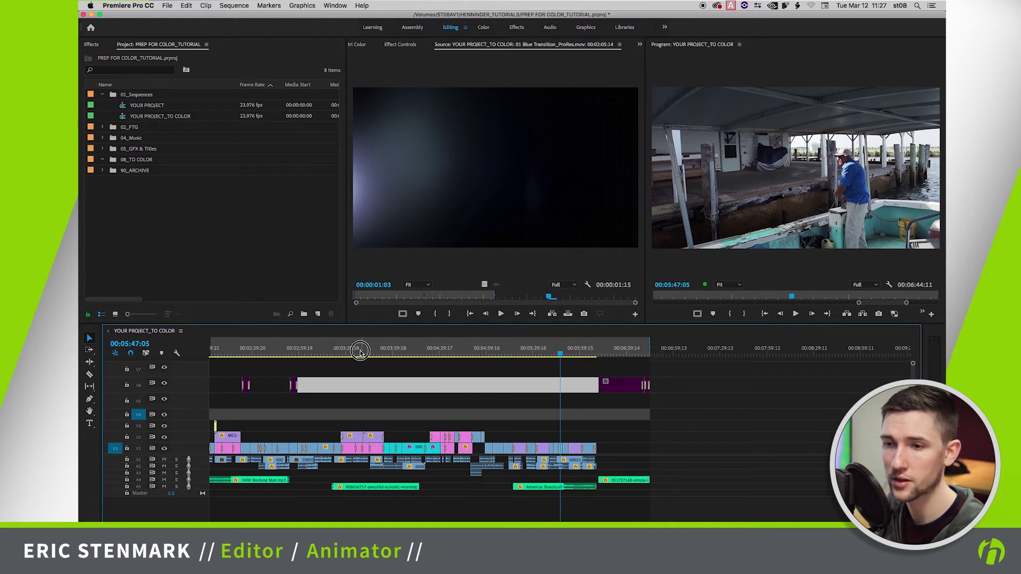
left_click(358, 350)
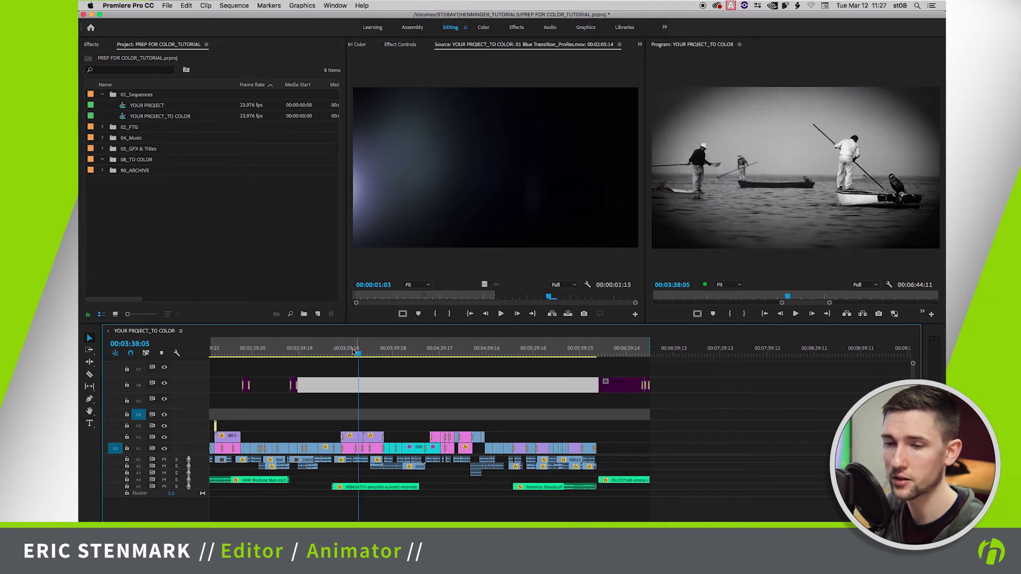
left_click(226, 351)
scroll(226, 349, "up", 5)
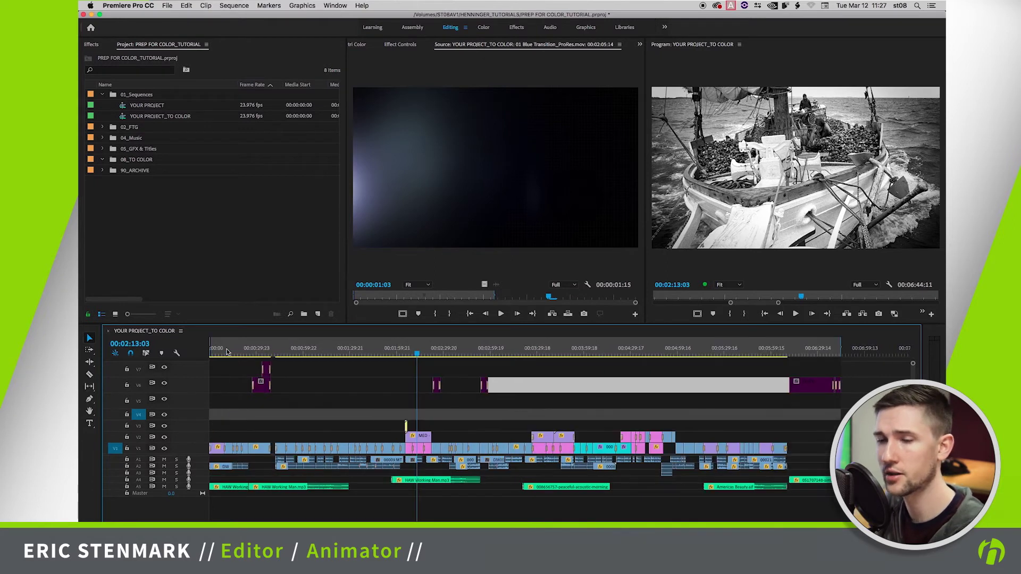
left_click(481, 404)
left_click(268, 355)
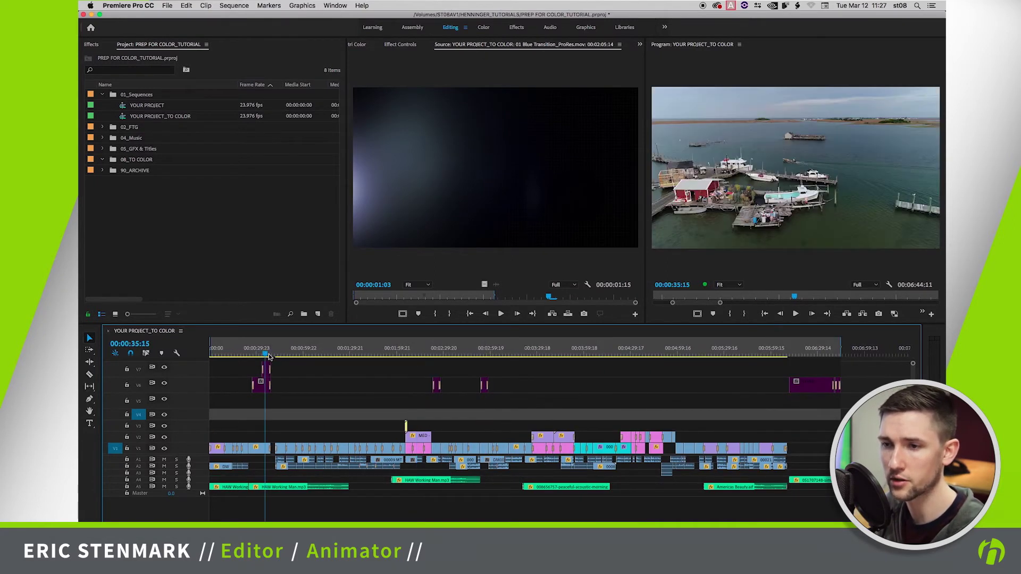
left_click_drag(400, 353, 407, 353)
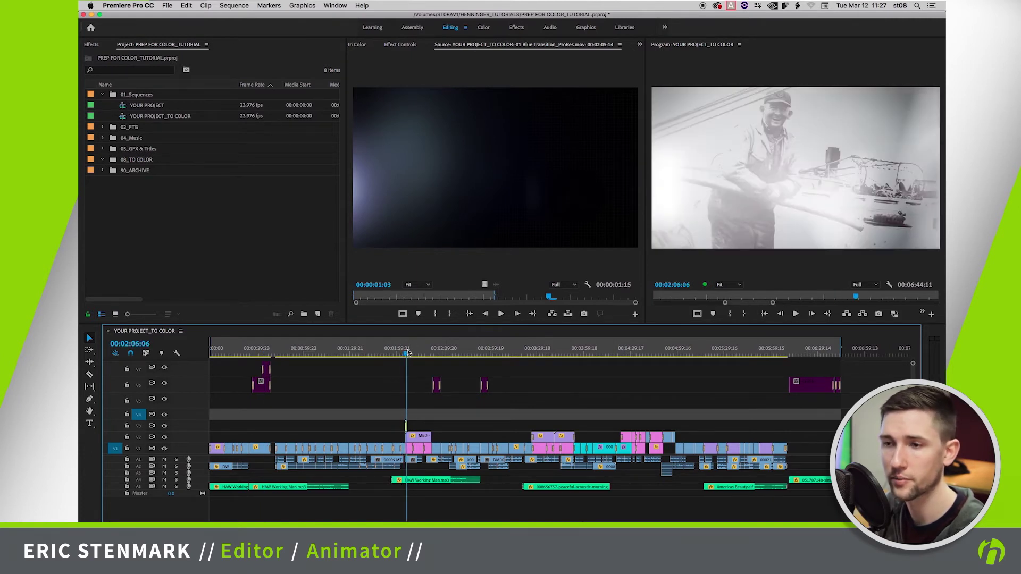
left_click(415, 353)
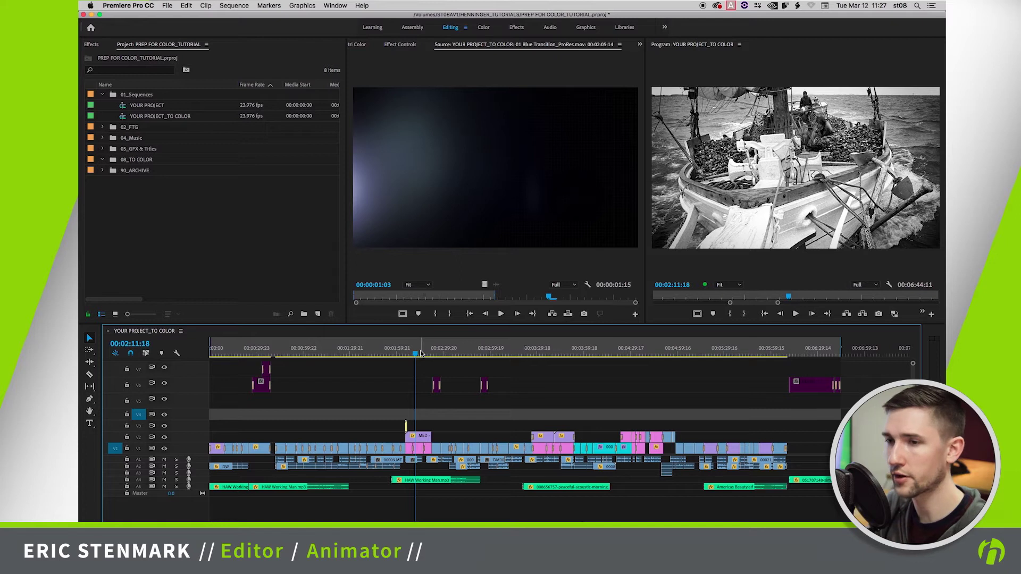
Step: Preview around the boat photo and disable the MED - DIRTY overlay clip with Shift+E
key("equal")
key("equal")
key("equal")
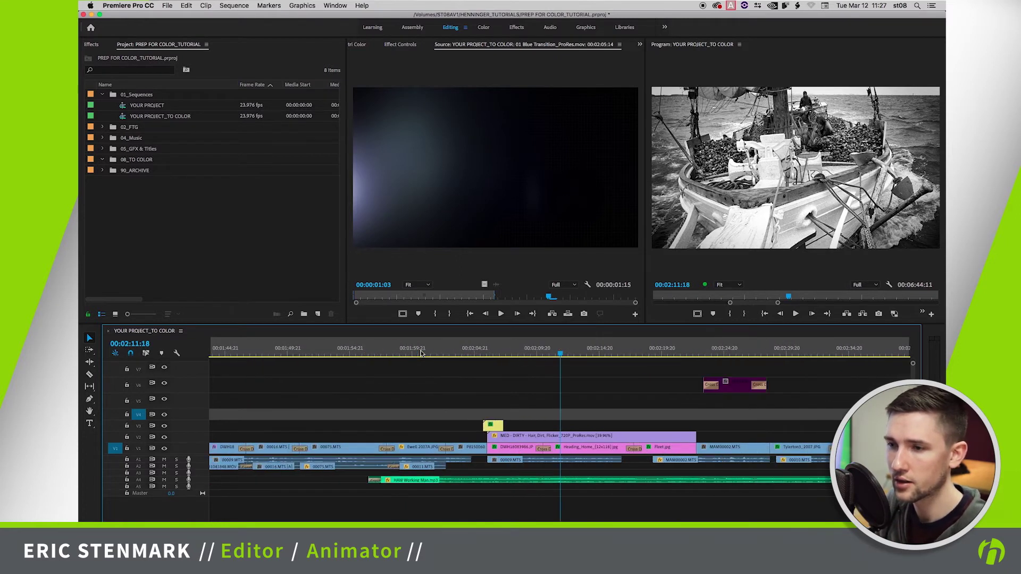
key("space")
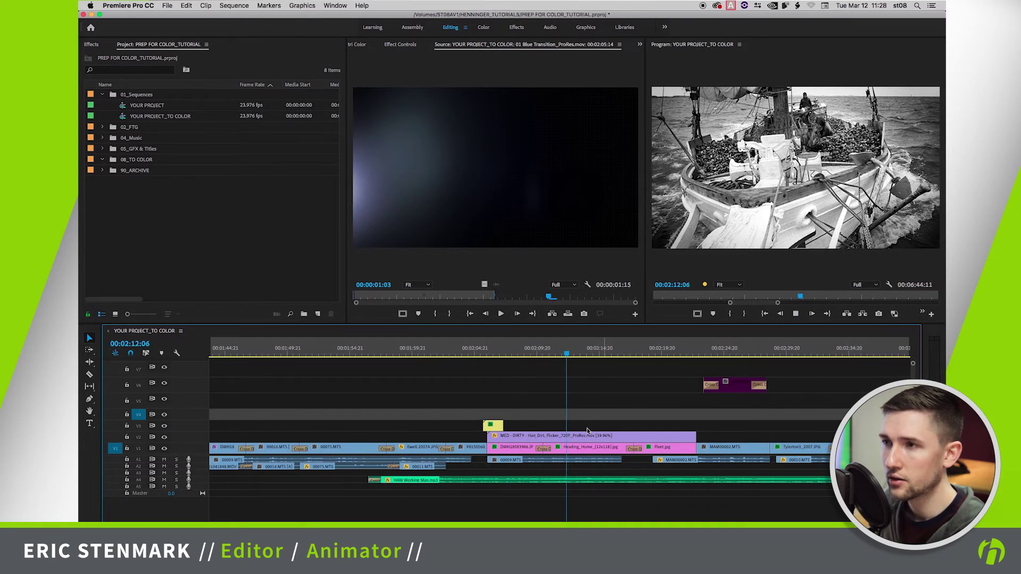
key("space")
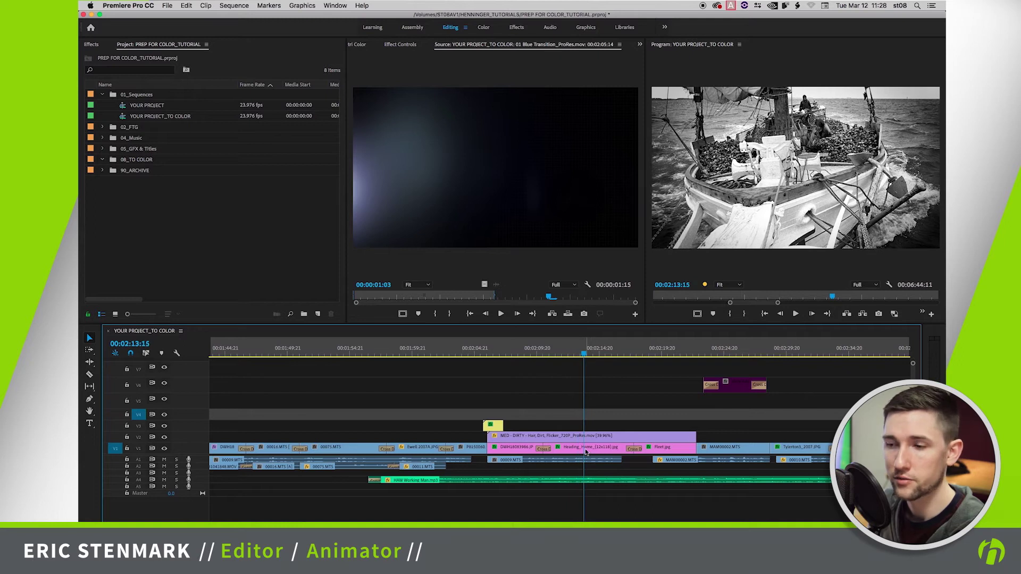
left_click(595, 441)
key("shift+e")
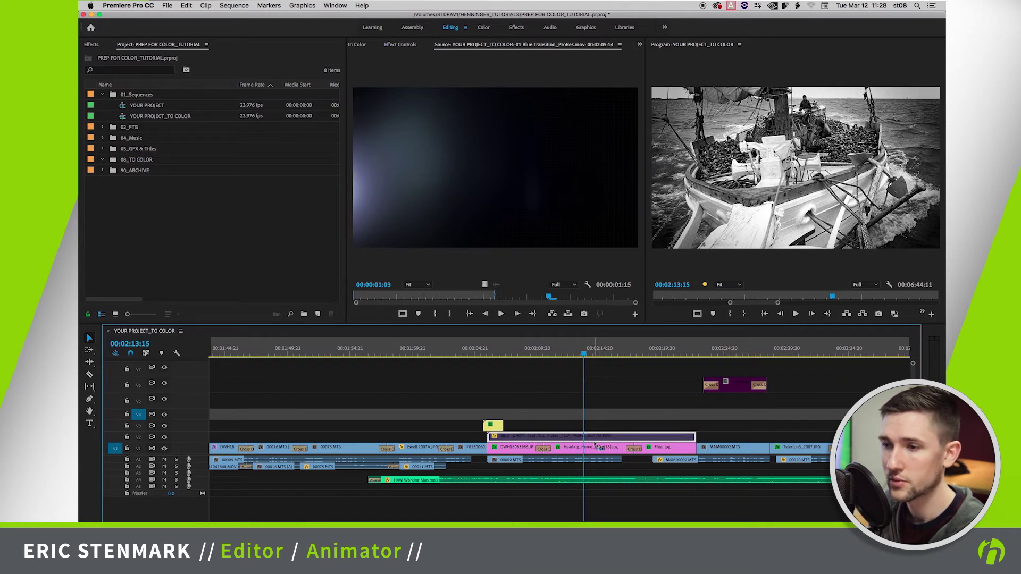
Step: Disable the small flare clip at 00:02:06 and lift it with the overlay up one track
left_click(734, 351)
left_click(596, 351)
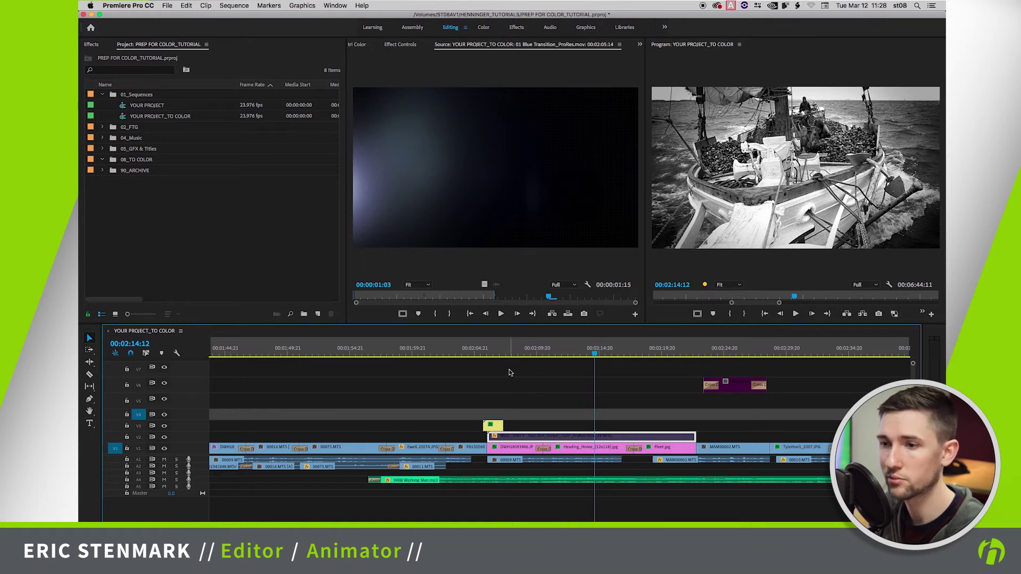
left_click(498, 356)
left_click_drag(497, 357, 493, 347)
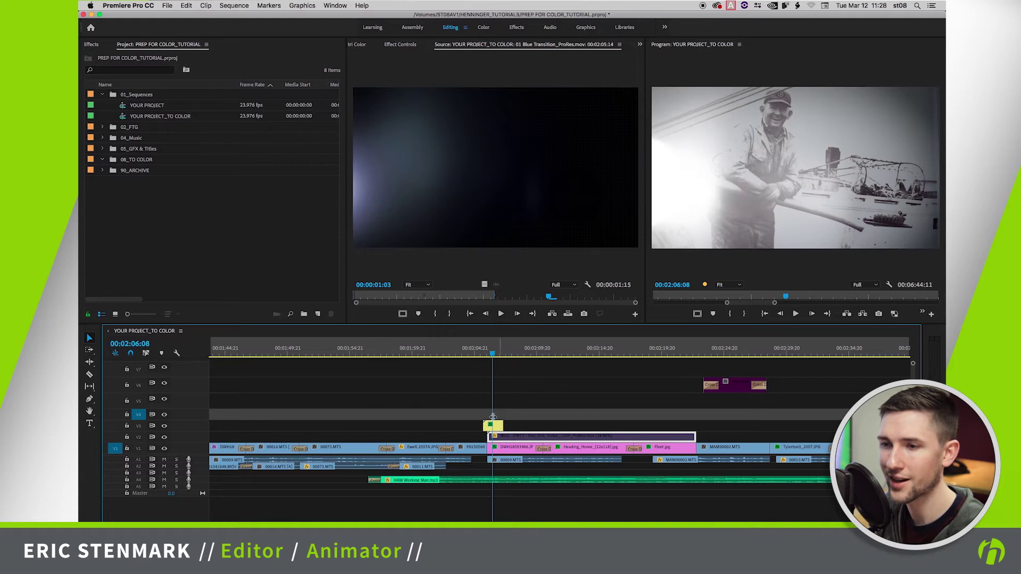
left_click(493, 432)
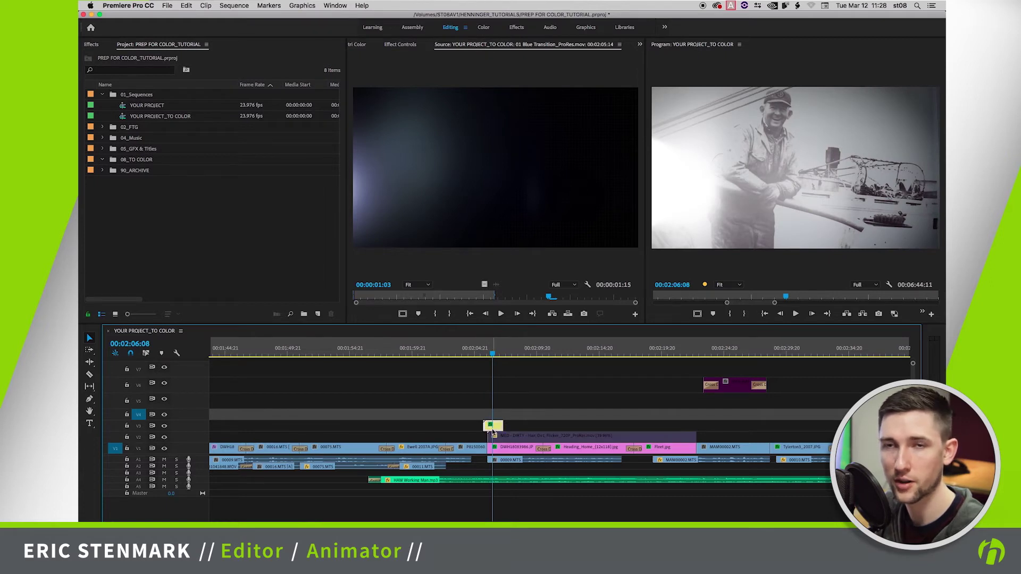
key("shift+super+e")
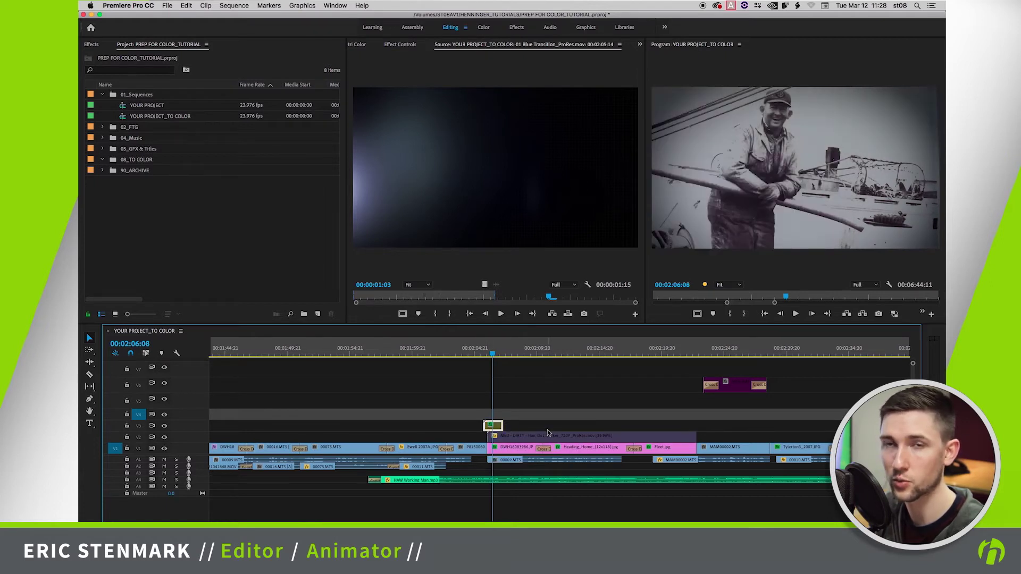
left_click_drag(585, 419, 479, 439)
key("alt+Up")
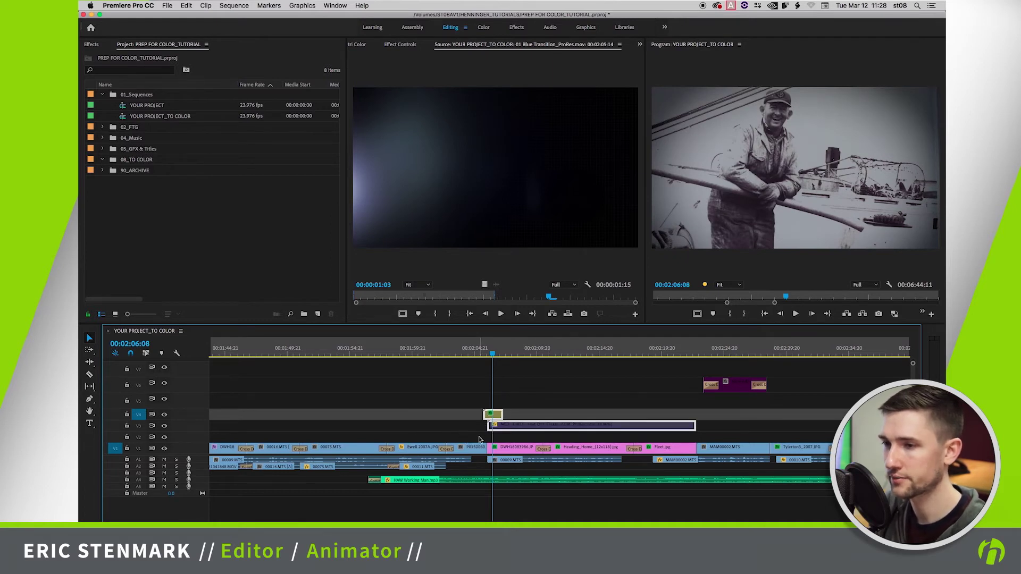
key("backslash")
Step: Disable the two overlay clips at 00:03:32:19 and move them up to V4
left_click(541, 351)
left_click_drag(582, 420, 536, 439)
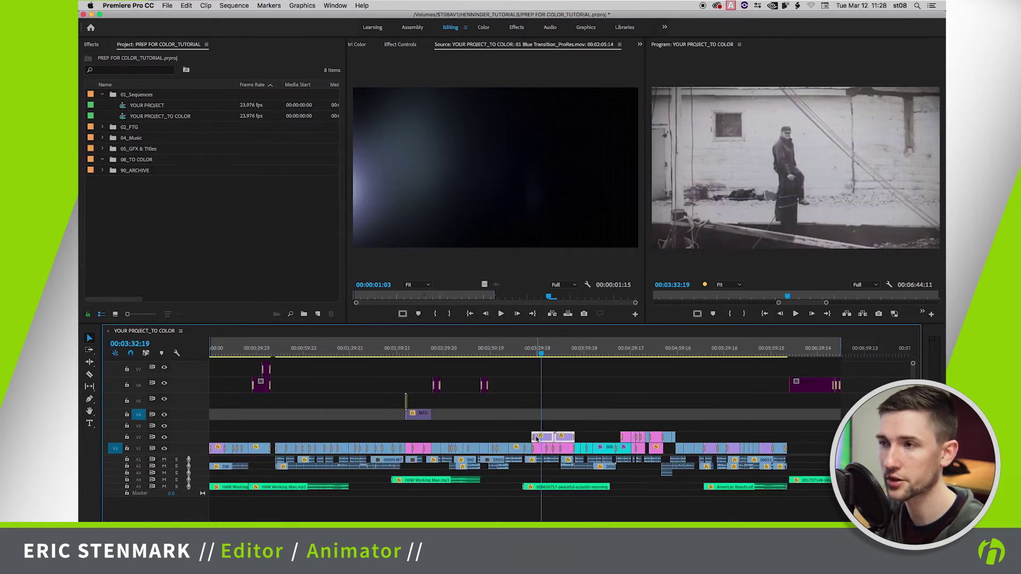
key("shift+e")
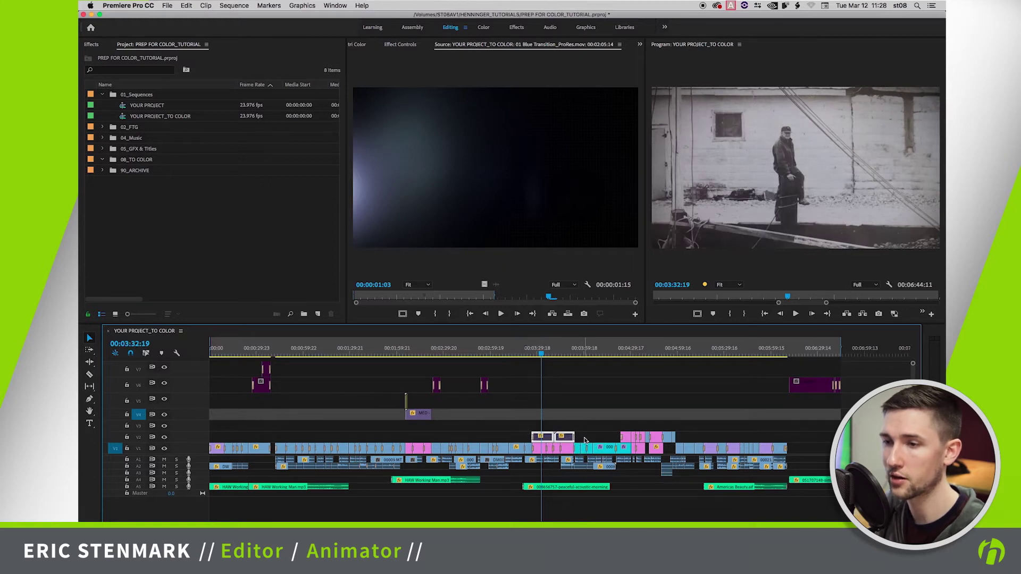
key("alt+Up")
key("alt+Up")
scroll(655, 344, "down", 3)
left_click(553, 351)
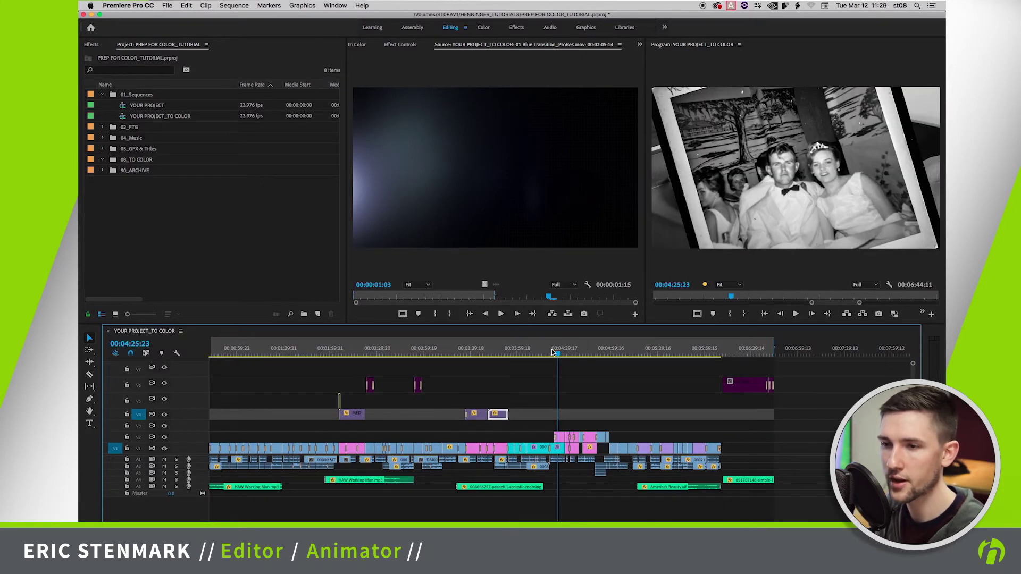
Step: Review frames up to 00:04:44:04 and marquee-select all clips on V1 and V2
left_click_drag(502, 352, 484, 352)
left_click(643, 404)
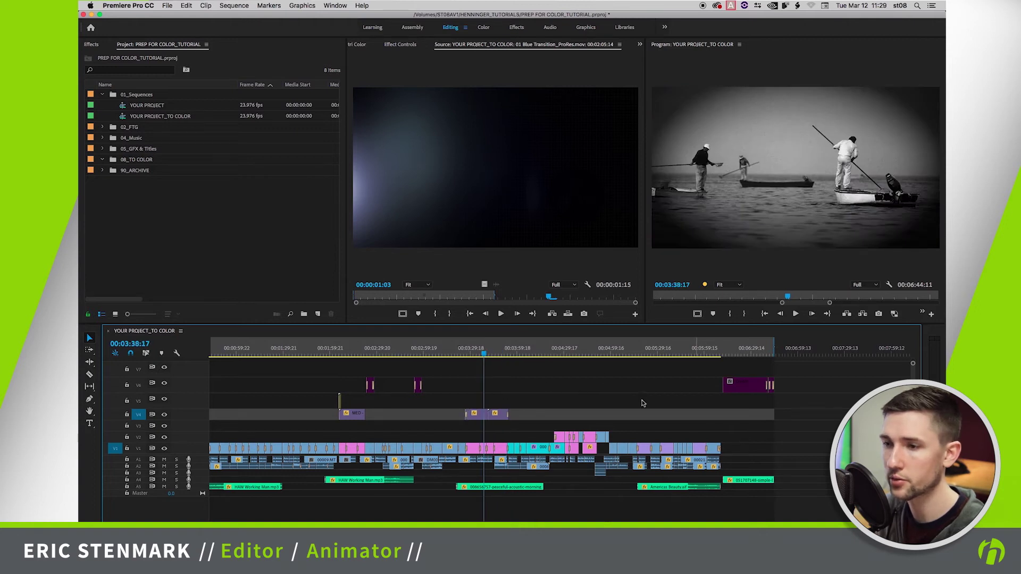
left_click(588, 348)
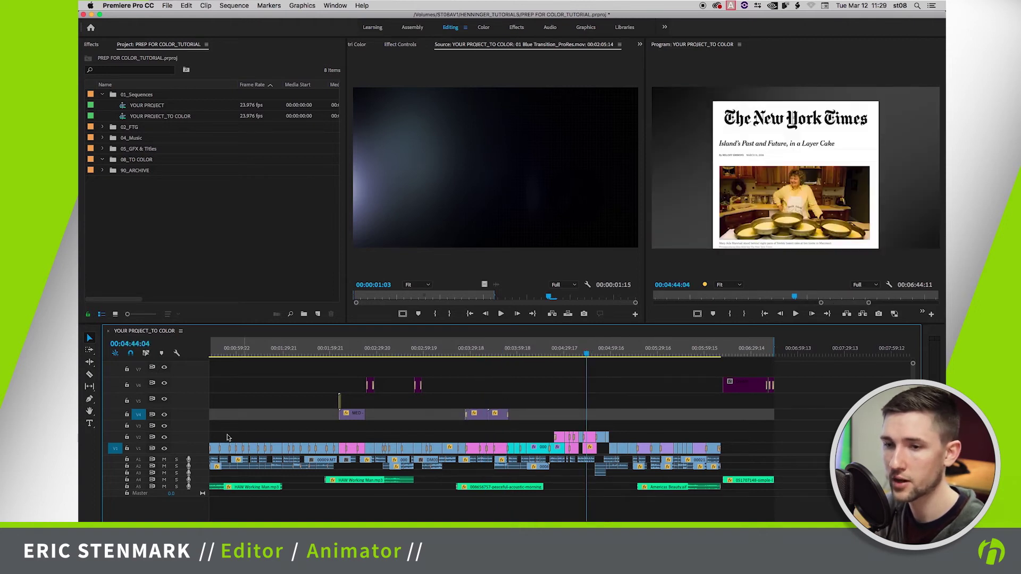
left_click_drag(216, 436, 740, 452)
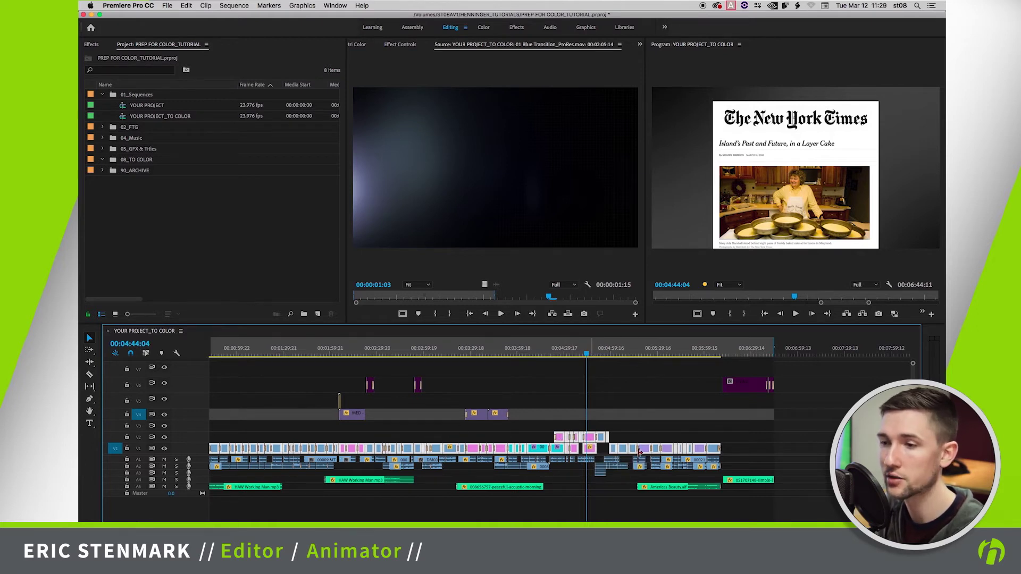
Step: Remove Attributes from them, keeping Motion, Opacity, Time Remapping, Warp Stabilizer and Crop
right_click(593, 439)
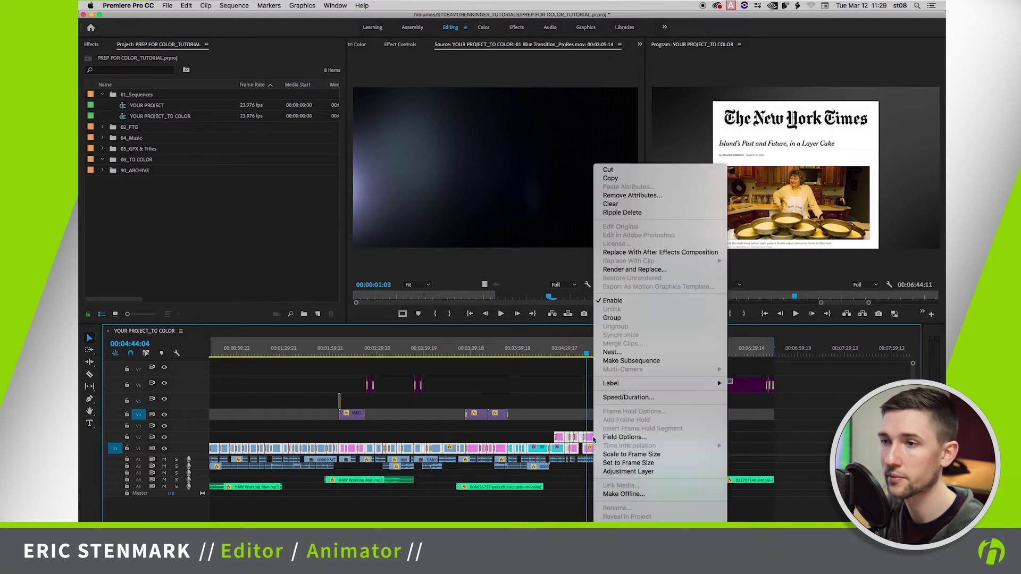
left_click(644, 196)
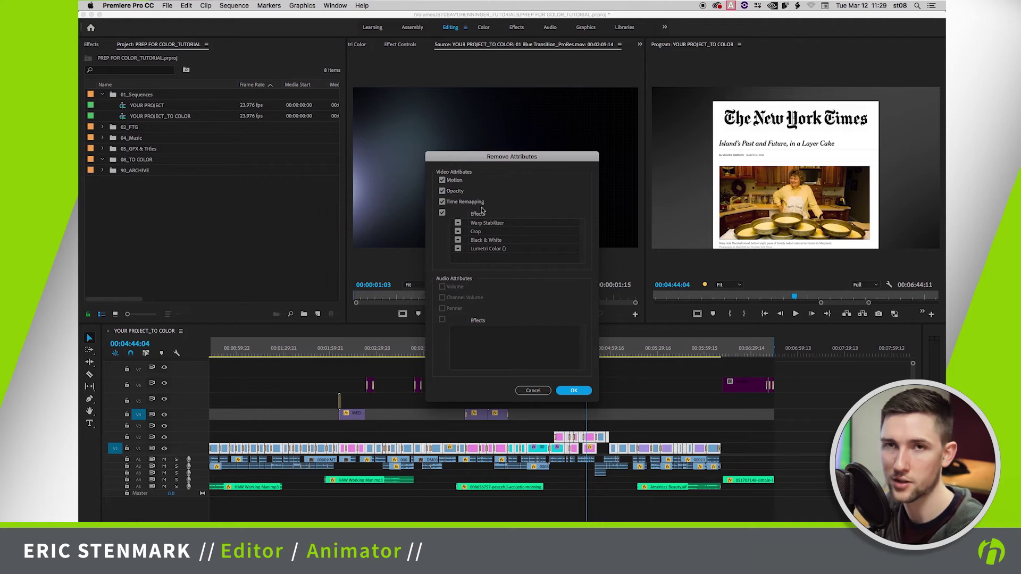
left_click(442, 180)
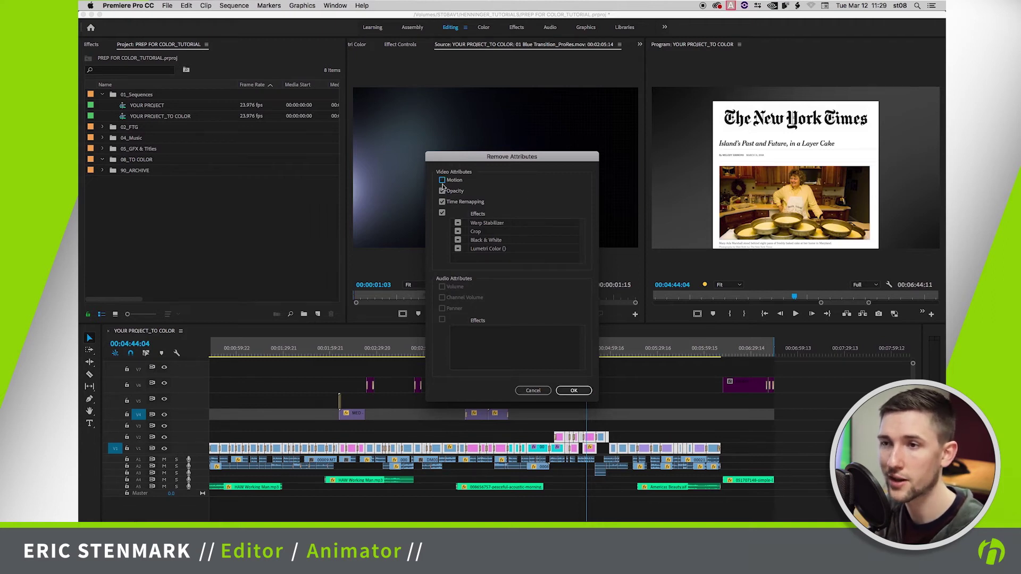
left_click(442, 192)
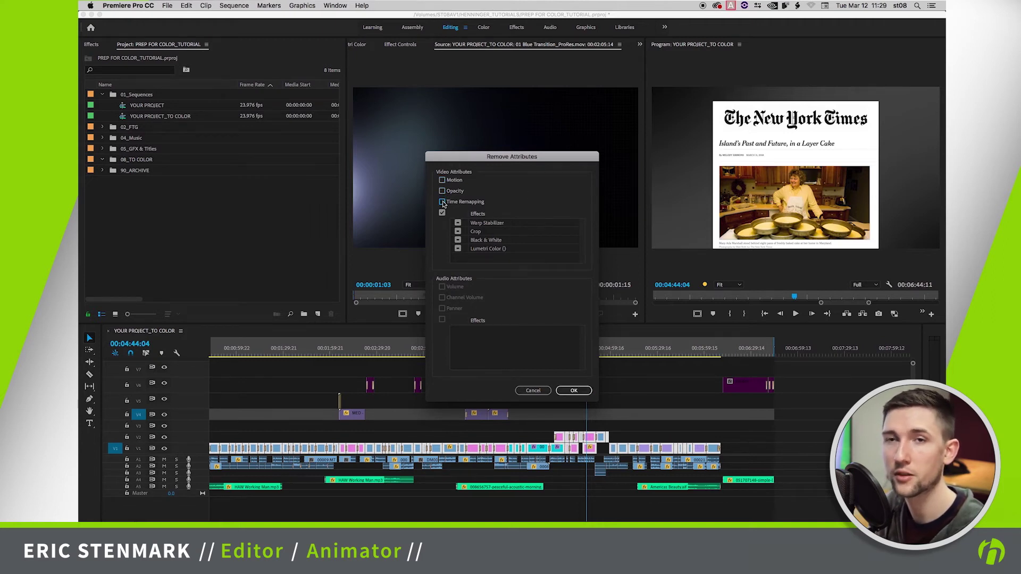
left_click(442, 202)
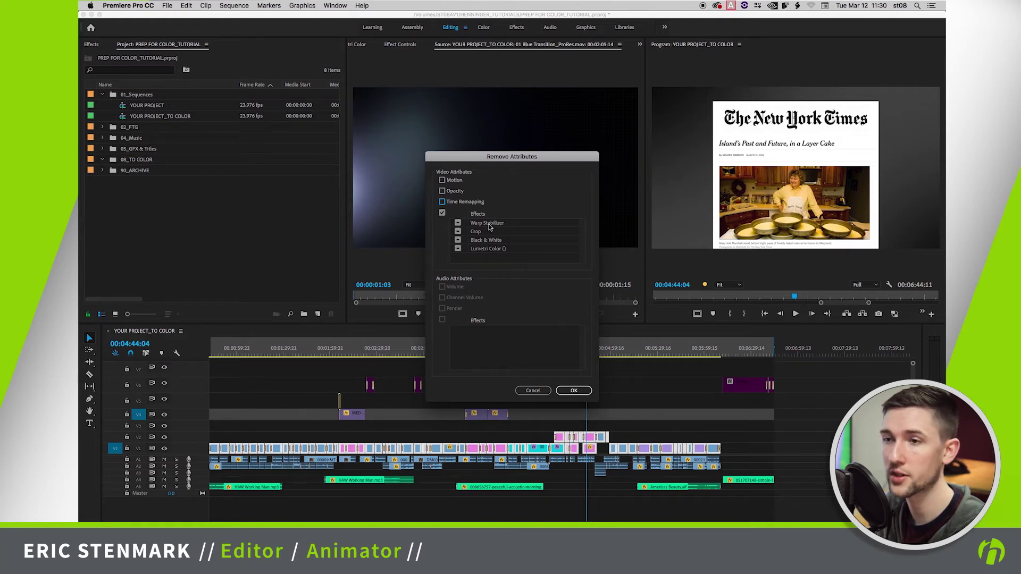
left_click(458, 224)
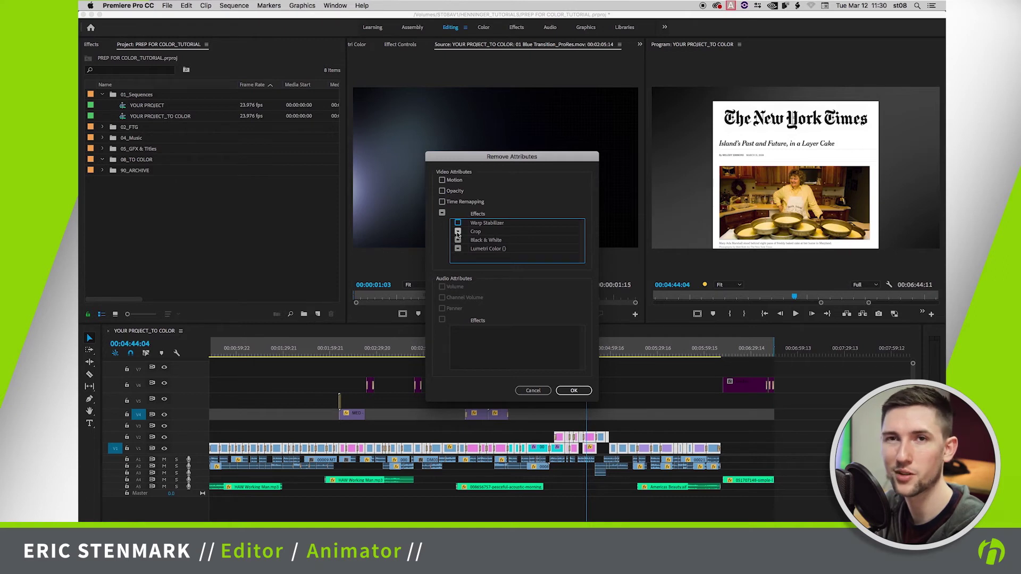
left_click(457, 232)
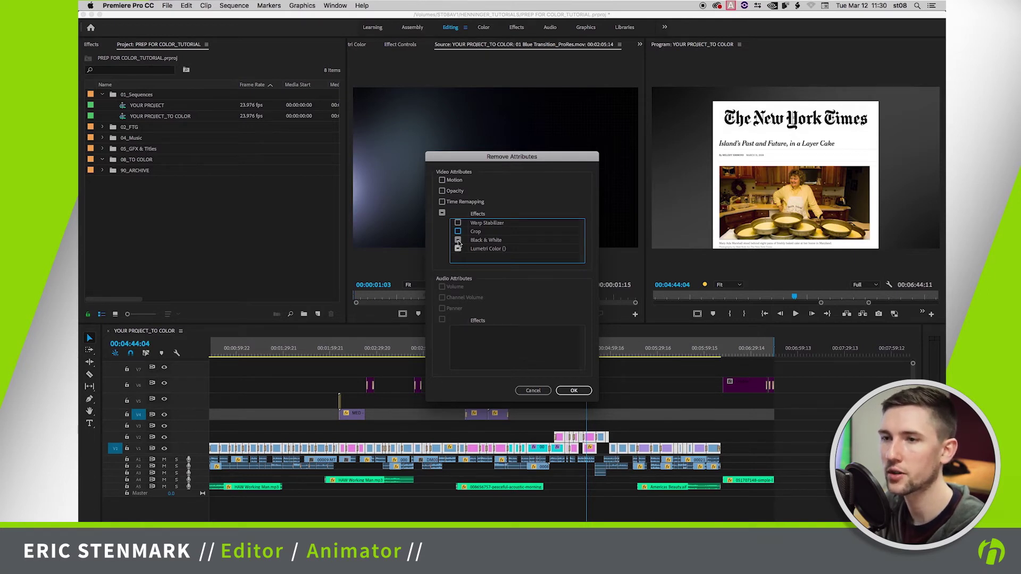
left_click(573, 393)
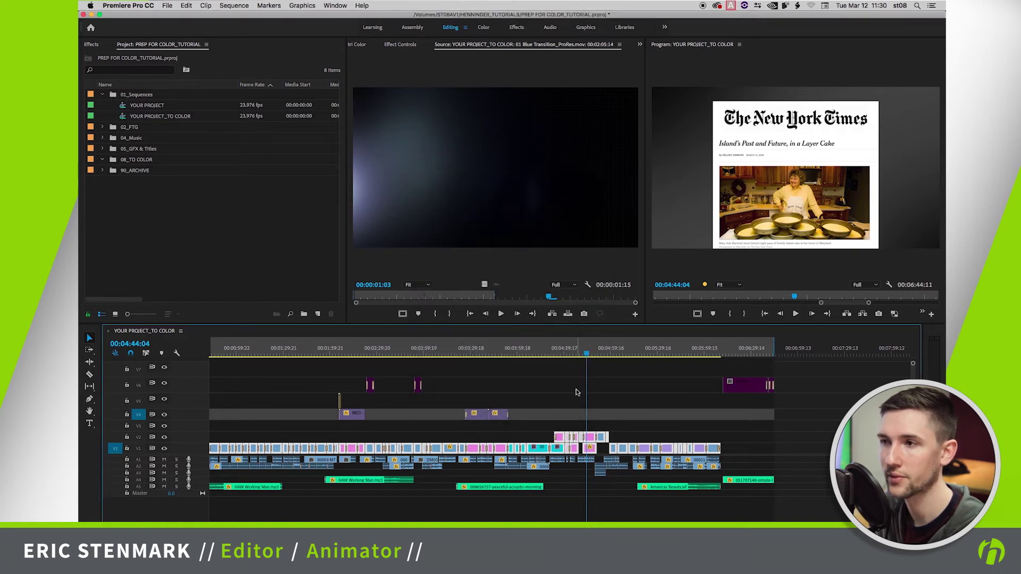
Step: Review the photo section near 00:04:26 and marquee-select the closing photo and GRAY clips up to NYTmaryada.jpg
left_click_drag(587, 352, 558, 363)
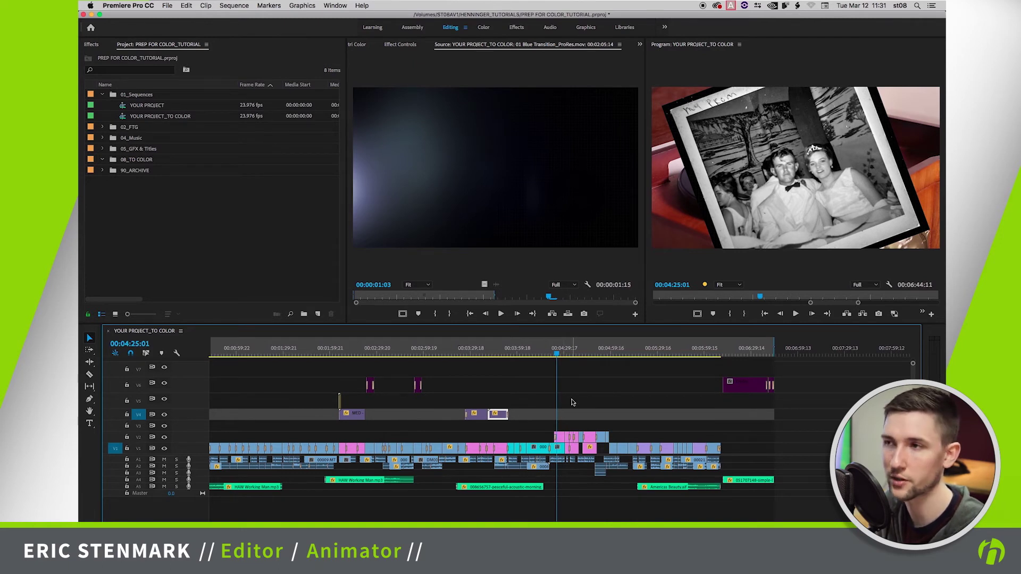
left_click(559, 353)
left_click_drag(559, 354, 557, 354)
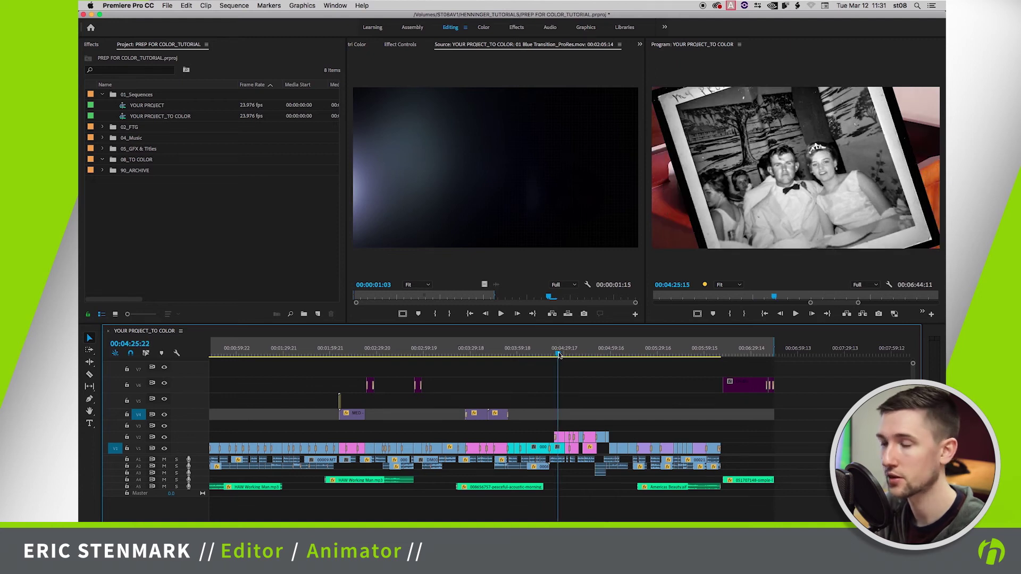
key("=")
key("=")
key("=")
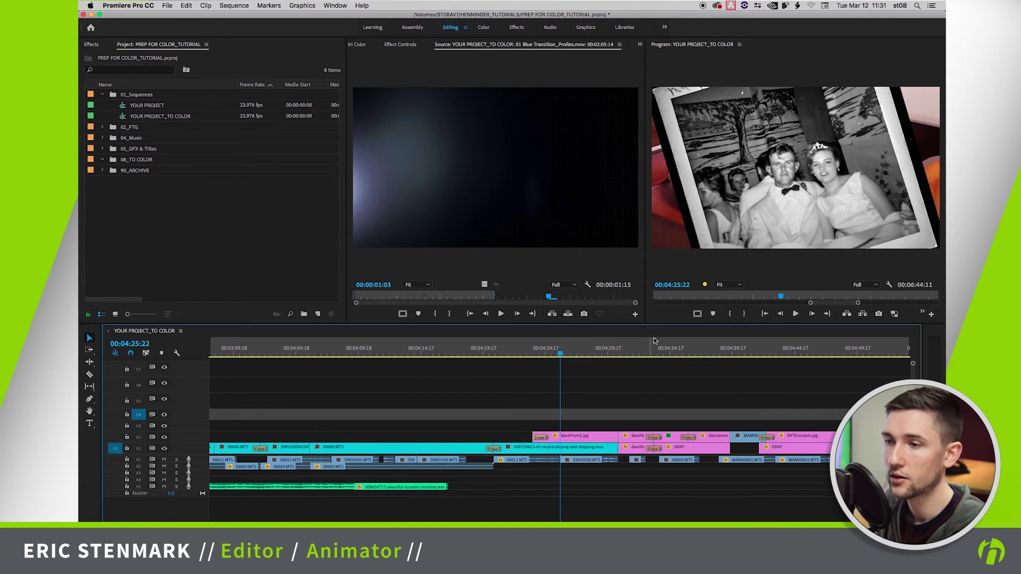
left_click(633, 351)
left_click(674, 351)
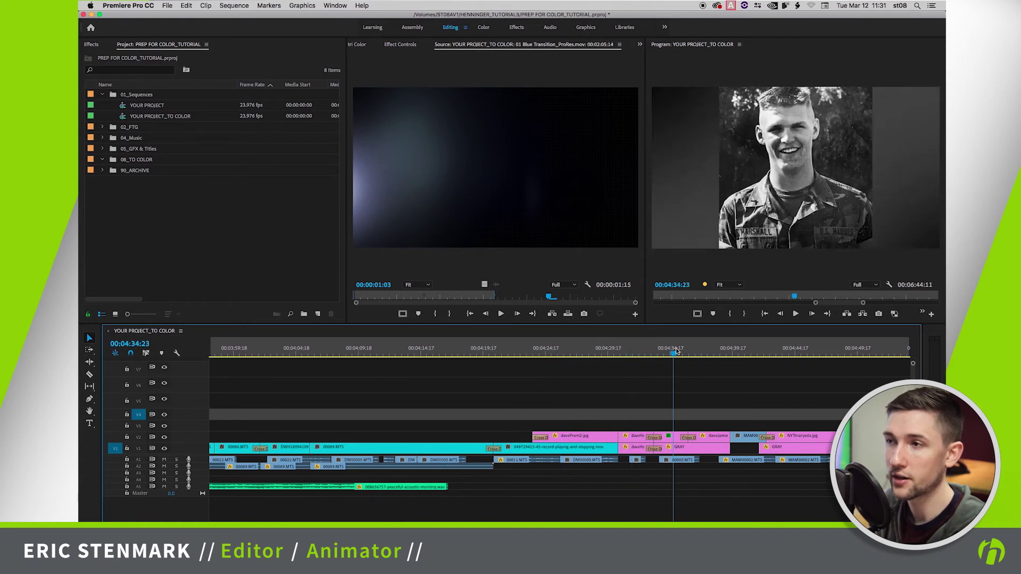
left_click(711, 352)
left_click(588, 351)
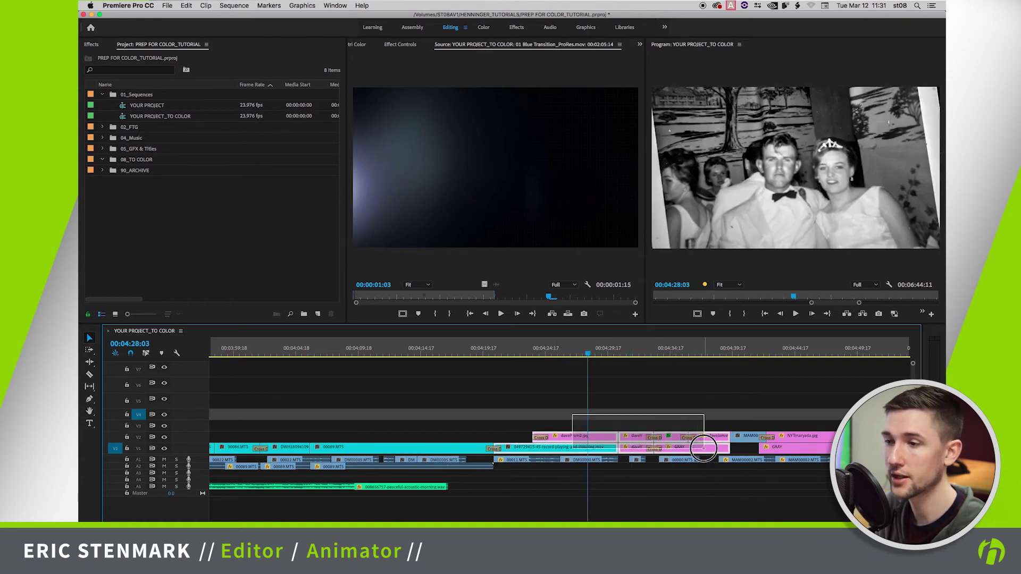
left_click(792, 422)
left_click_drag(791, 422, 810, 446)
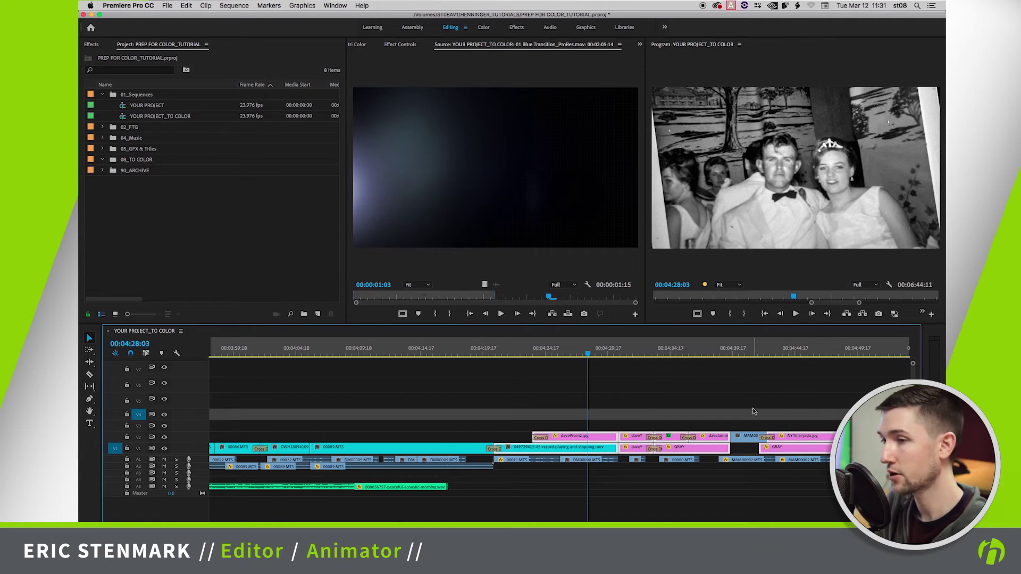
Step: Paste the copied photo clips five seconds past the sequence end using a +500 timecode offset
key("End")
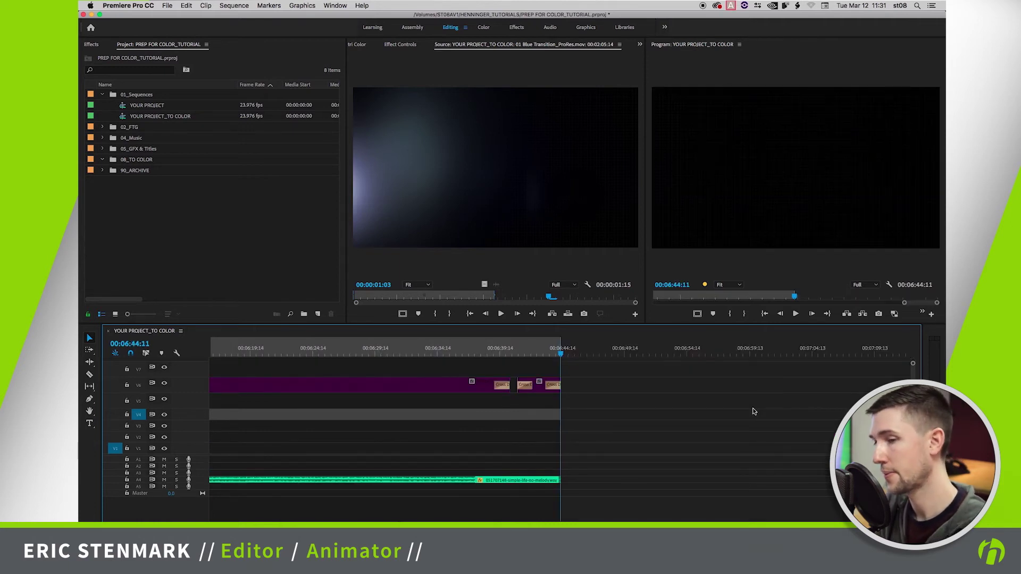
key("minus")
key("minus")
key("minus")
key("minus")
key("minus")
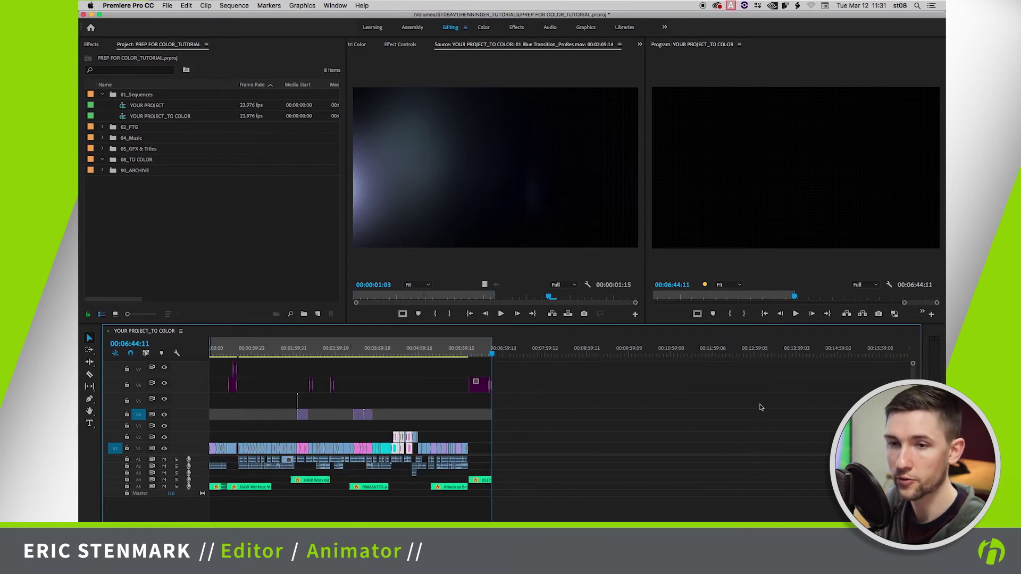
left_click(140, 345)
type("+500")
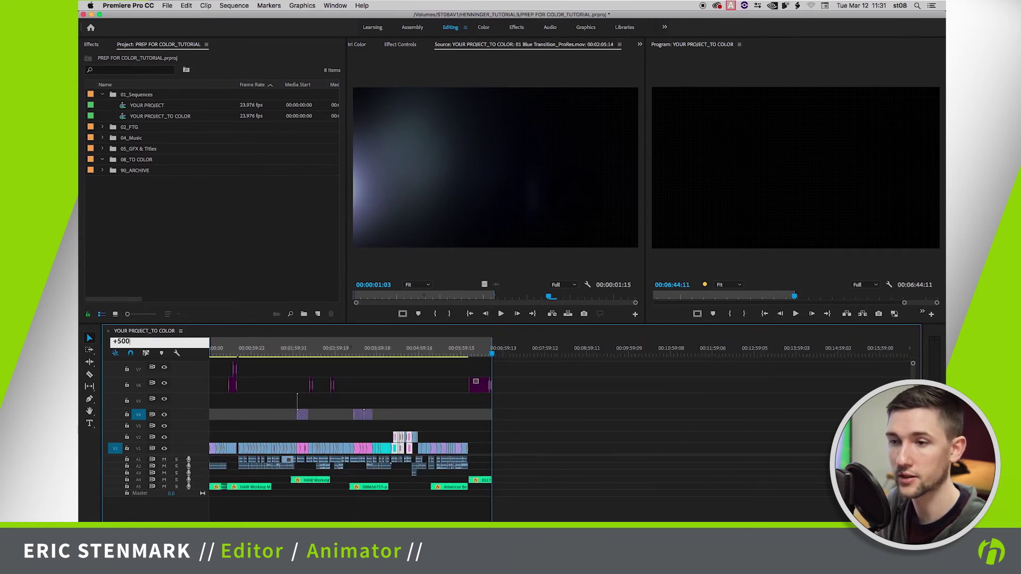
key("Return")
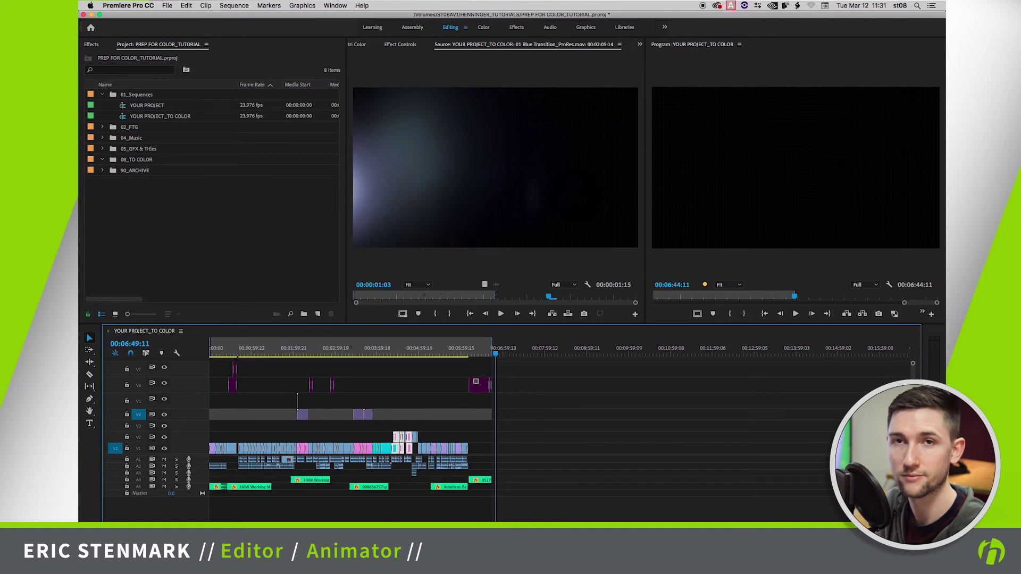
key("=")
key("=")
key("=")
key("=")
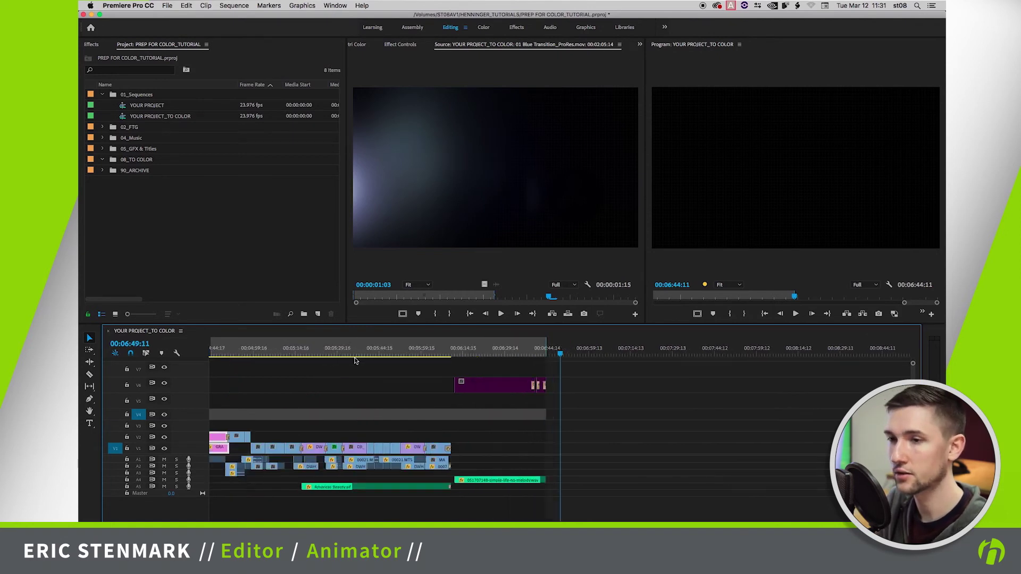
key("super+v")
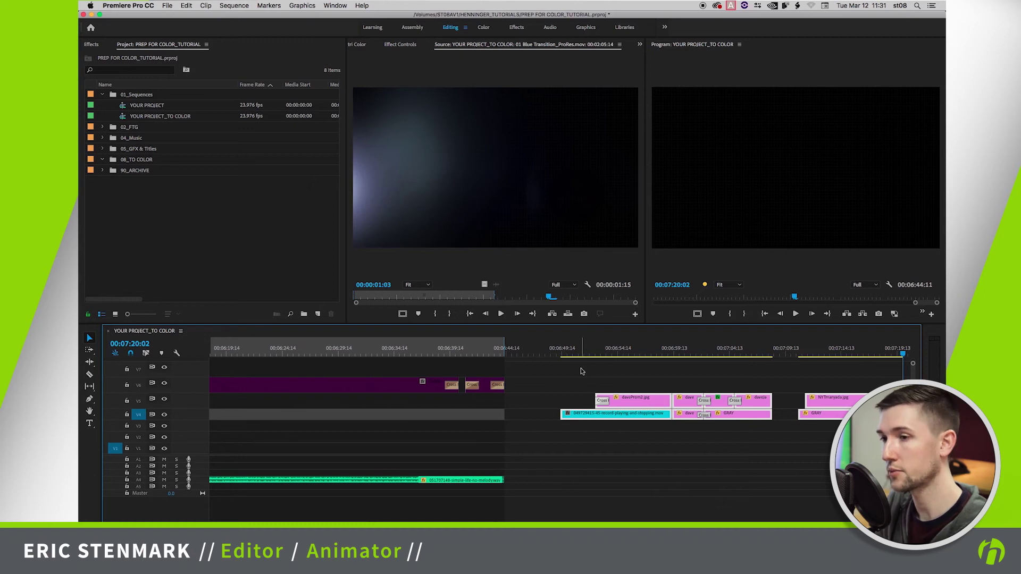
key("minus")
key("minus")
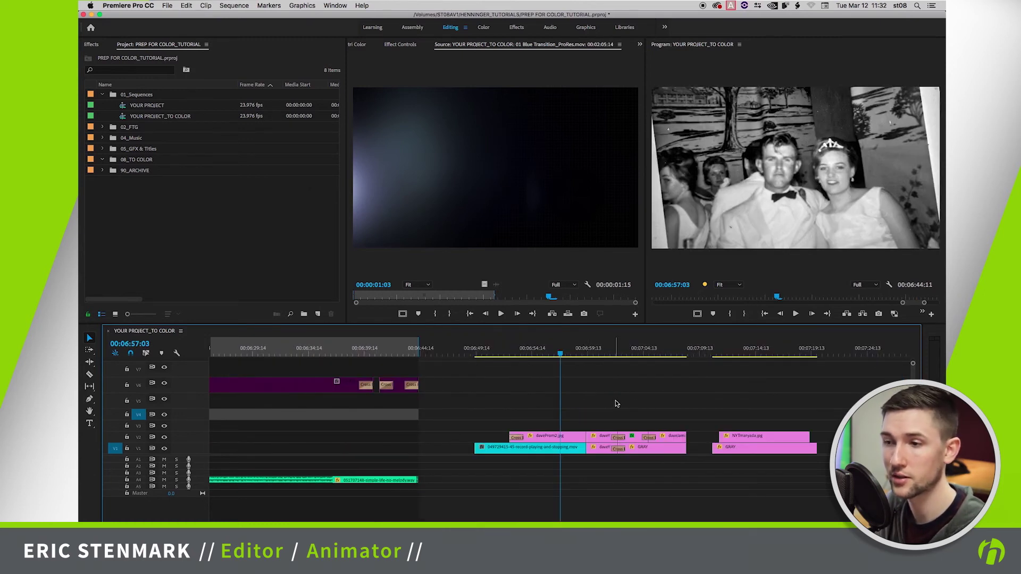
Step: Delete both pasted GRAY background clips and select the leftover photo clip on V1
left_click_drag(615, 353, 632, 354)
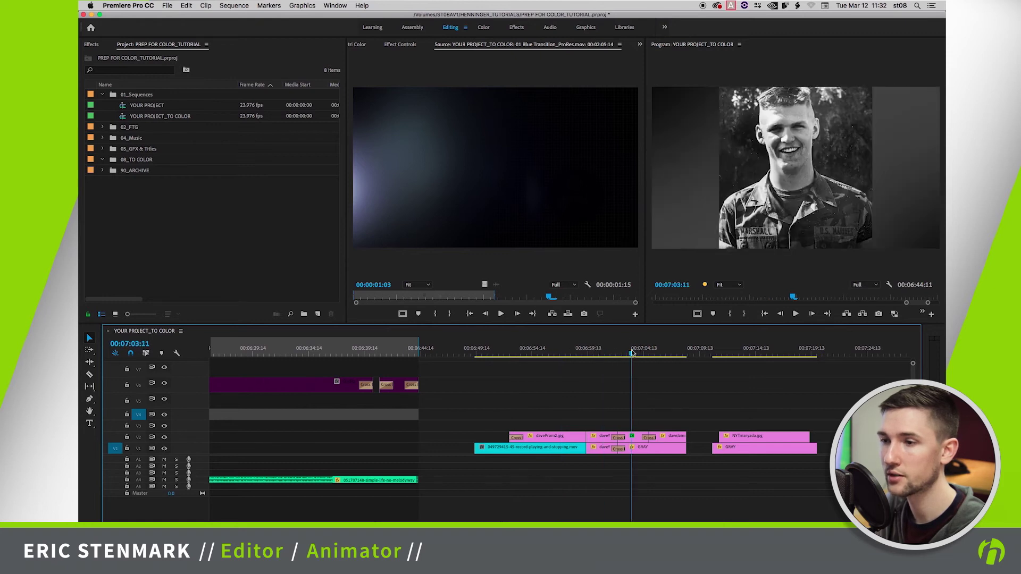
left_click(649, 452)
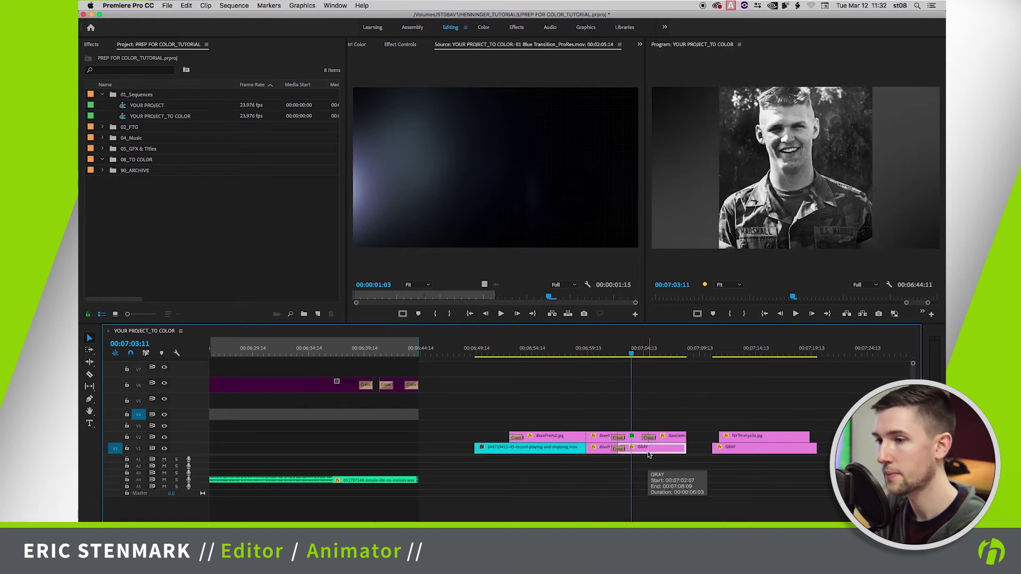
key("Delete")
left_click(781, 450)
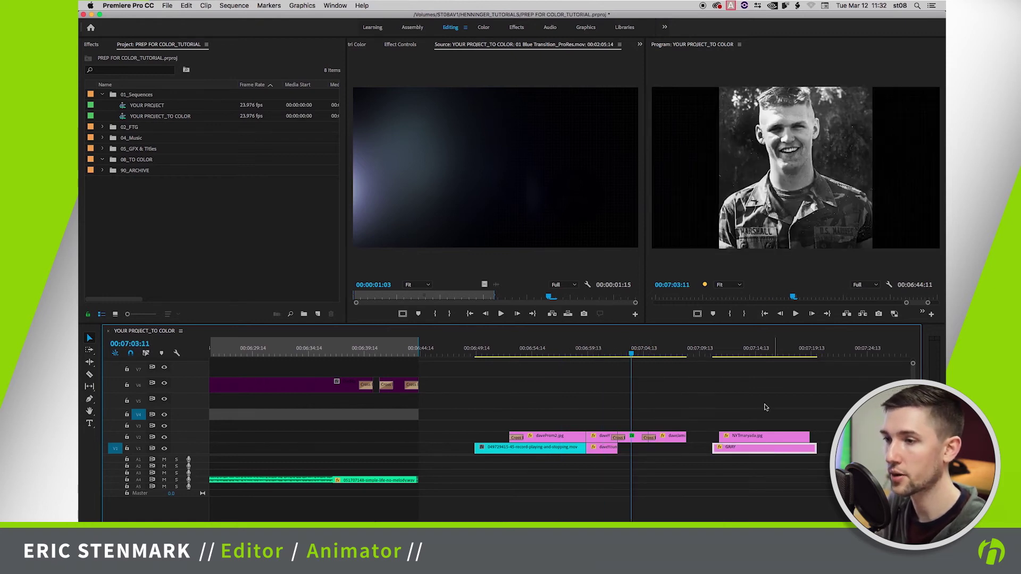
left_click(755, 350)
key("Delete")
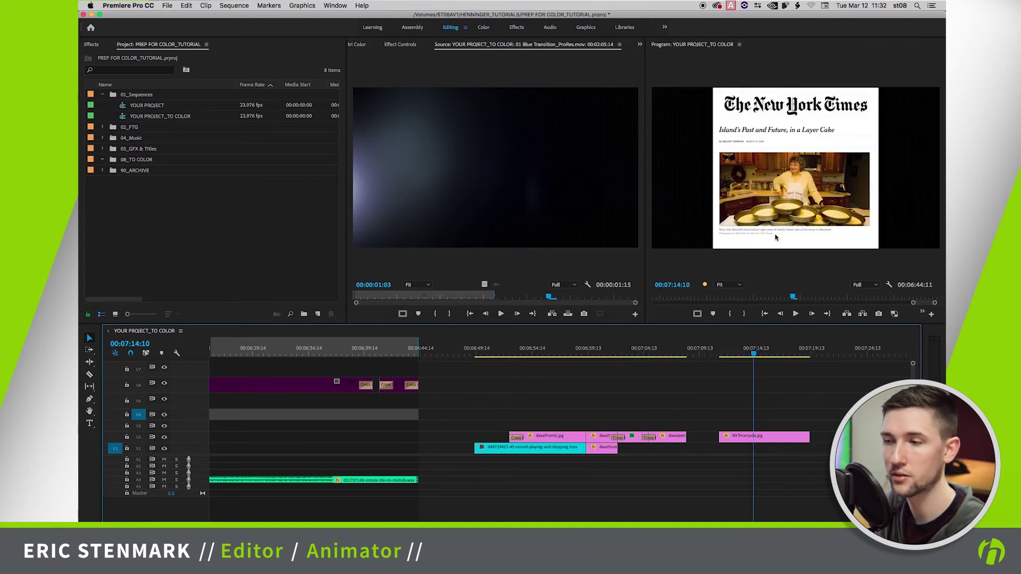
left_click_drag(744, 353, 770, 355)
left_click_drag(666, 355, 575, 358)
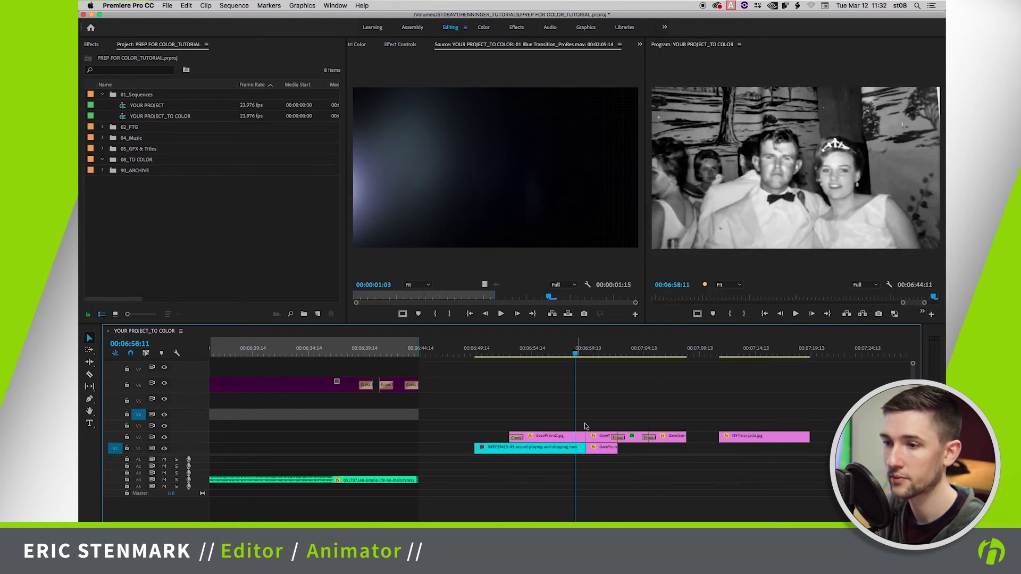
left_click(601, 448)
Step: Delete the leftover V1 photo and move the V2 photo clips to start after the record clip
key("Delete")
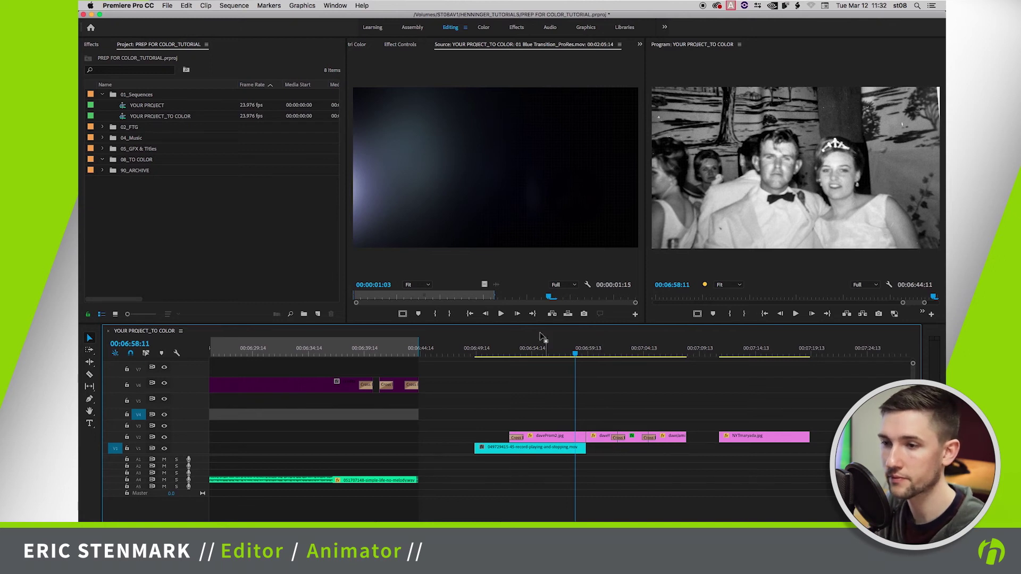
left_click(535, 349)
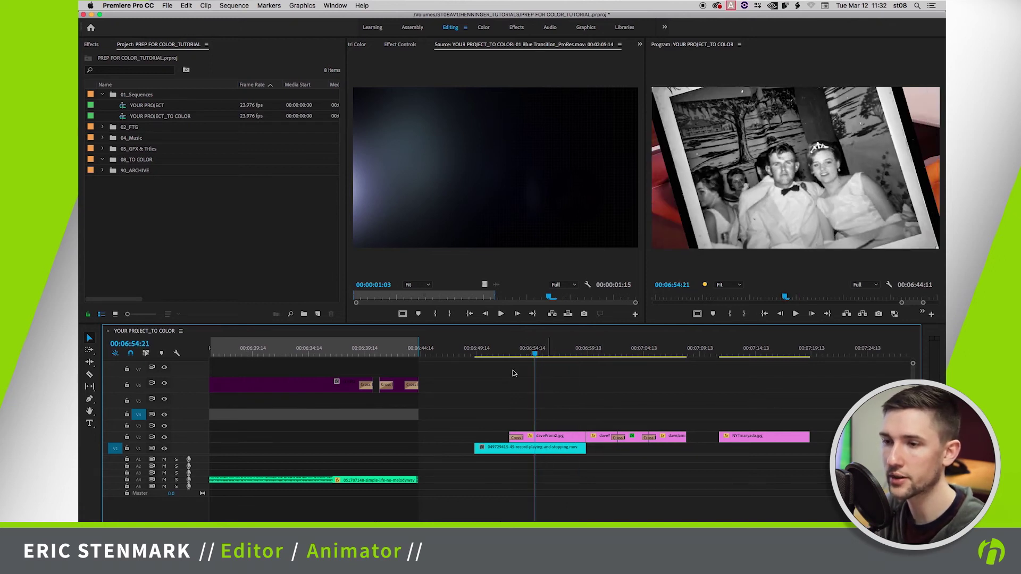
mouse_move(532, 348)
left_mouse_down()
mouse_move(520, 349)
mouse_move(532, 347)
left_mouse_up()
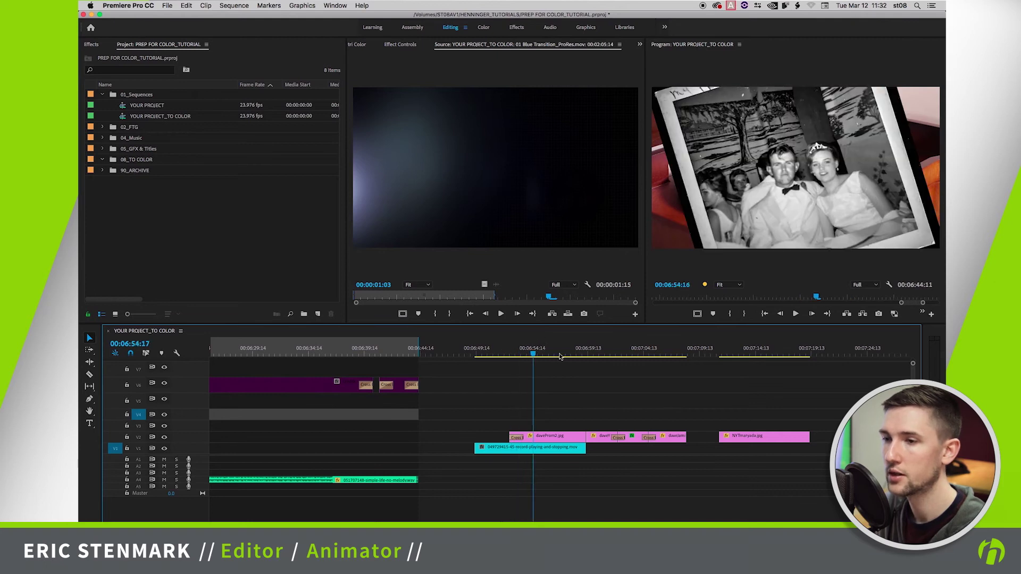
left_click_drag(583, 421, 768, 436)
left_click_drag(605, 438, 609, 440)
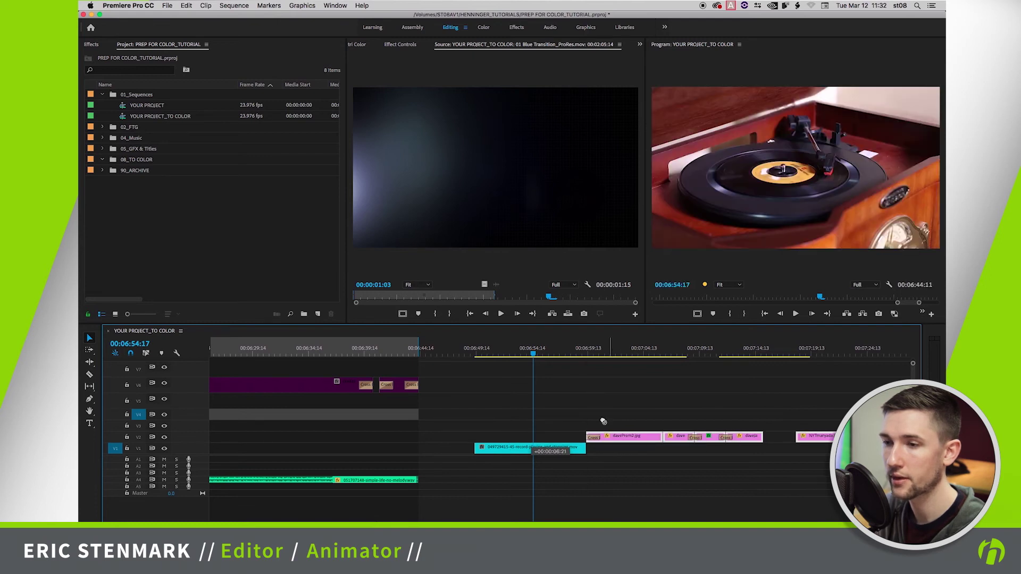
mouse_move(580, 348)
left_mouse_down()
mouse_move(600, 351)
mouse_move(588, 354)
left_mouse_up()
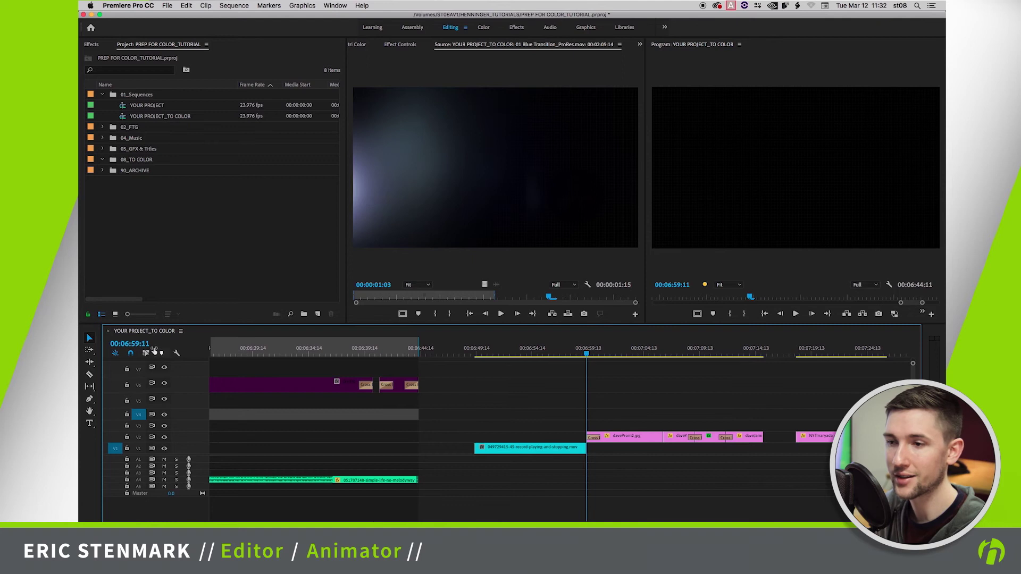
left_click(798, 436)
left_click_drag(799, 437, 807, 439)
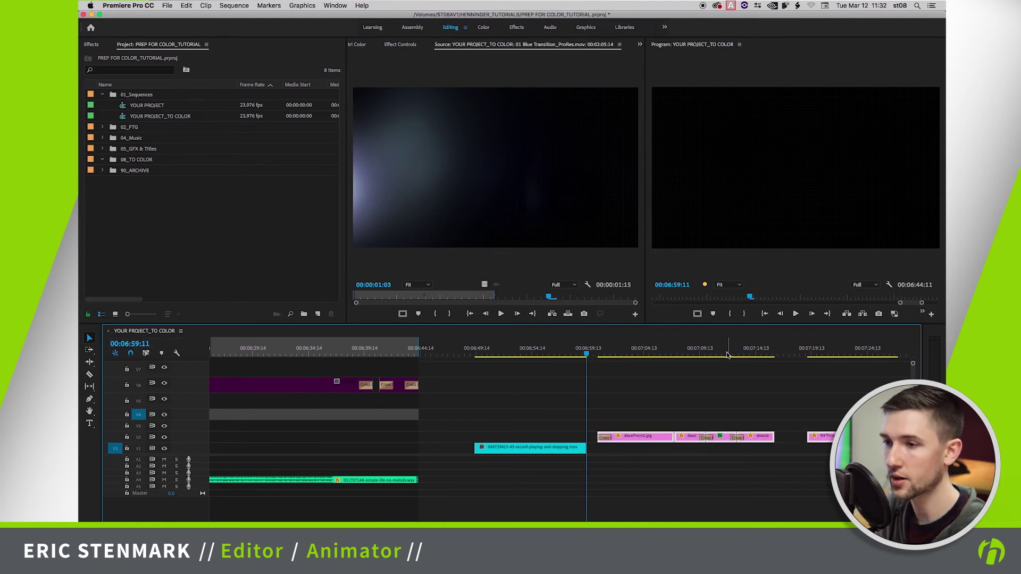
Step: Space out the later V2 photos by shifting them +100 frames, placing NYTmaryada.jpg at the playhead
left_click_drag(692, 407, 844, 466)
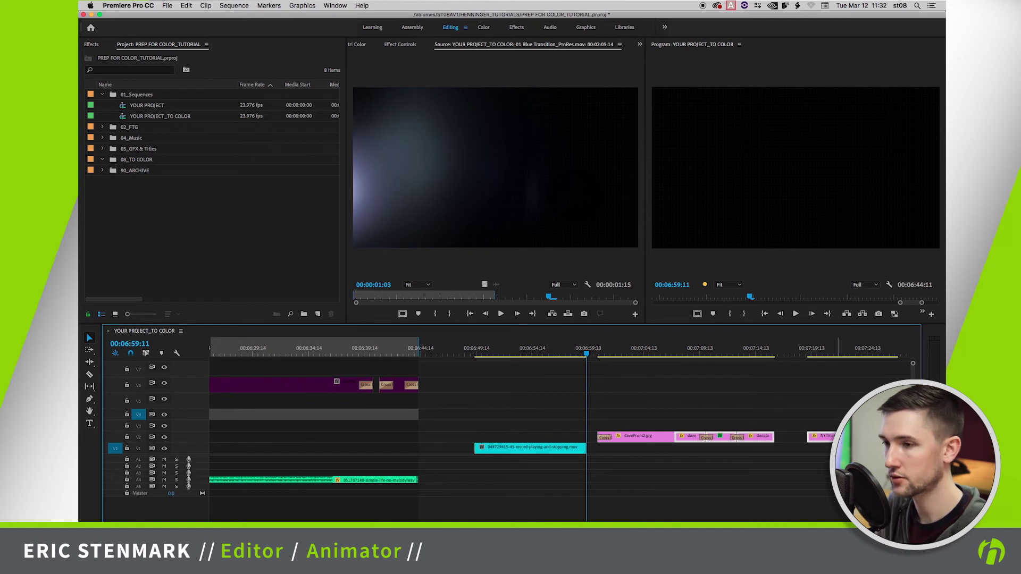
type("+100")
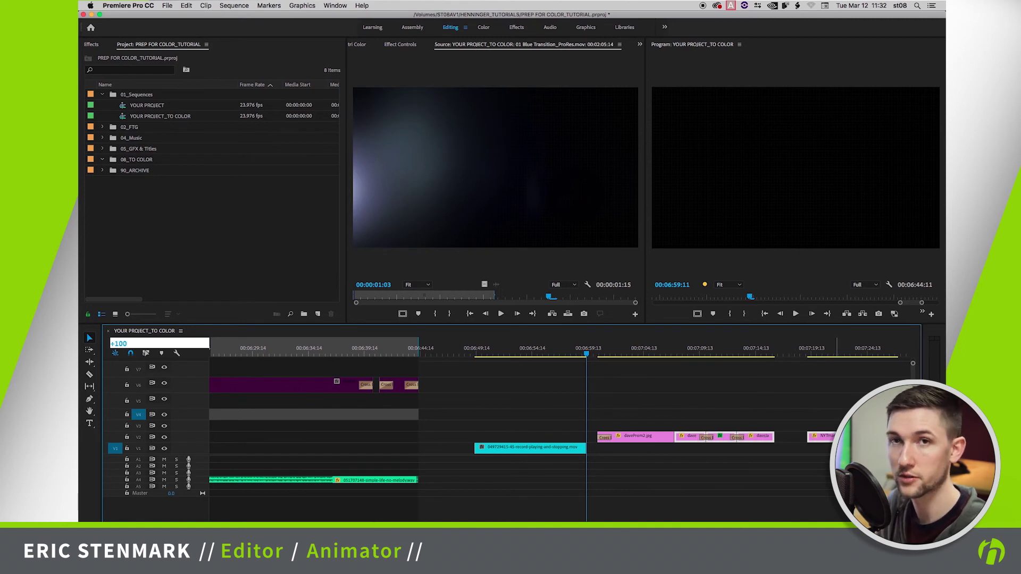
key("Return")
left_click(749, 409)
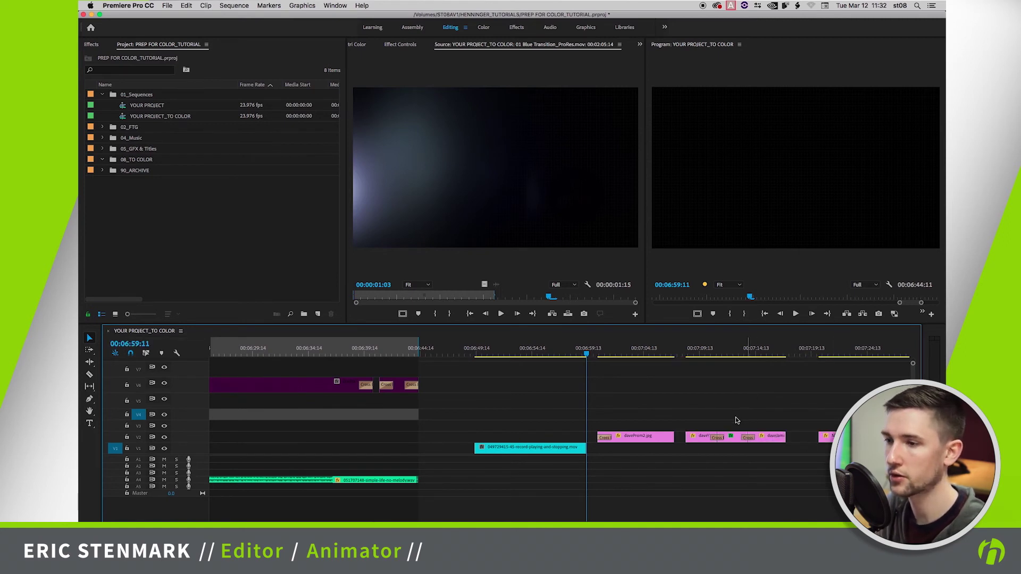
left_click_drag(705, 351, 786, 364)
left_click_drag(804, 440, 818, 442)
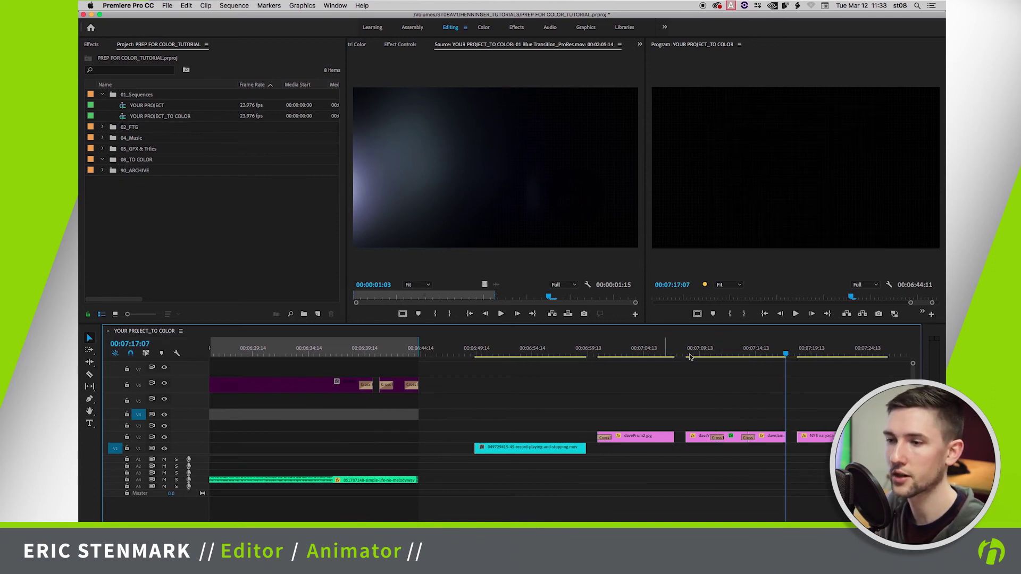
Step: Delete the Cross Dissolve at the head of daveProm2.jpg
left_click(606, 355)
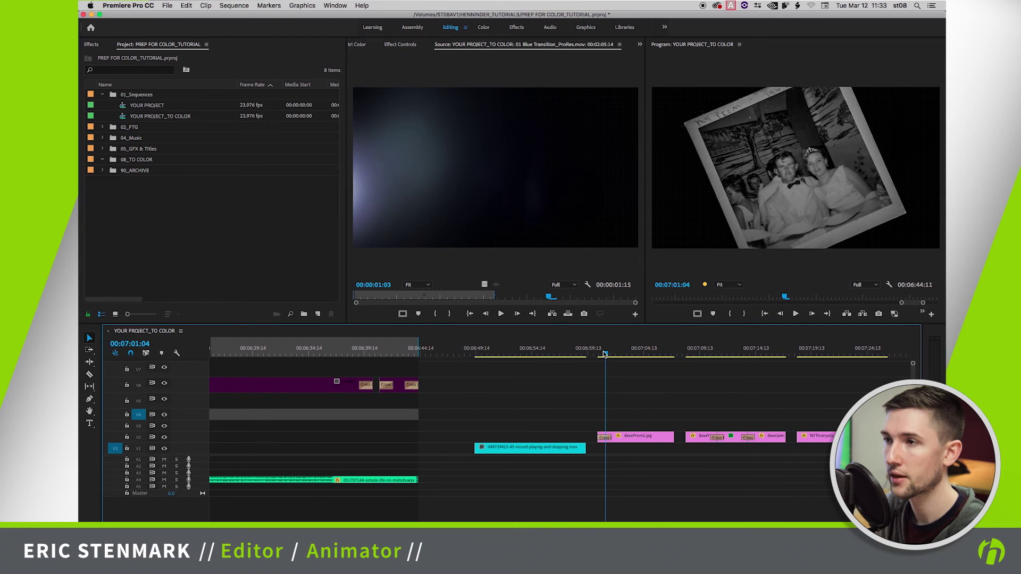
left_click(604, 353)
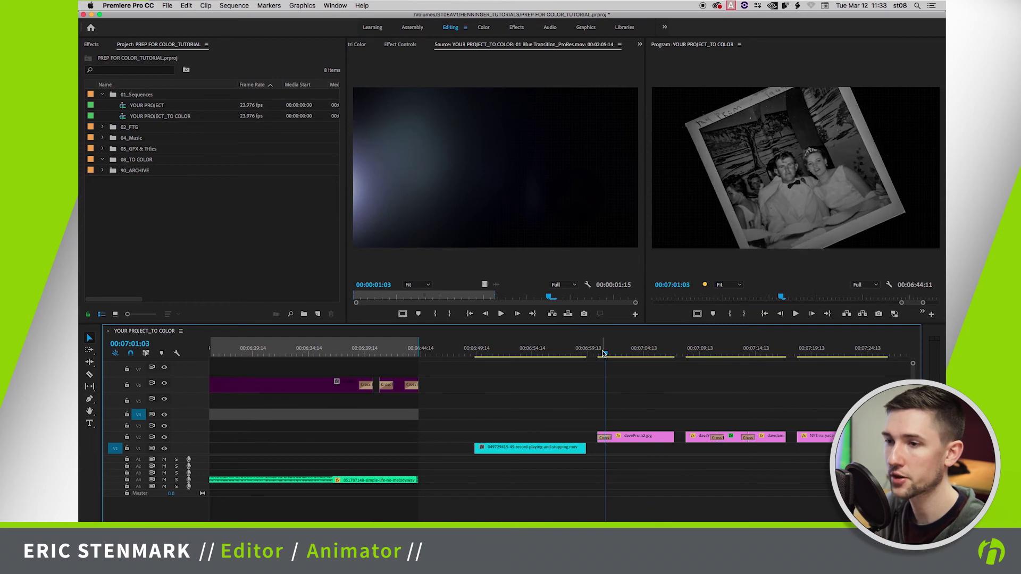
left_click(606, 437)
key("Delete")
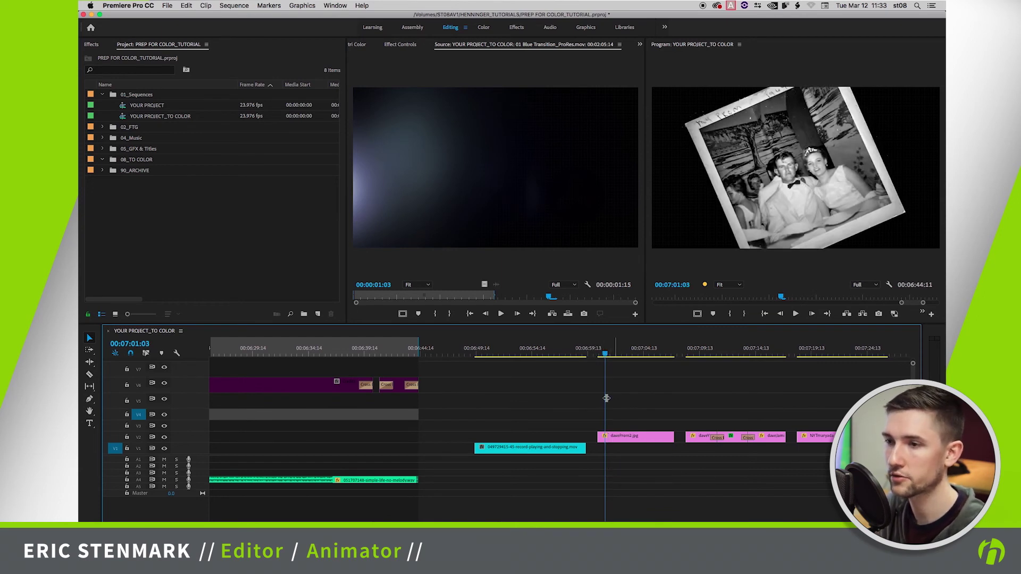
mouse_move(602, 354)
left_mouse_down()
mouse_move(624, 356)
mouse_move(600, 366)
left_mouse_up()
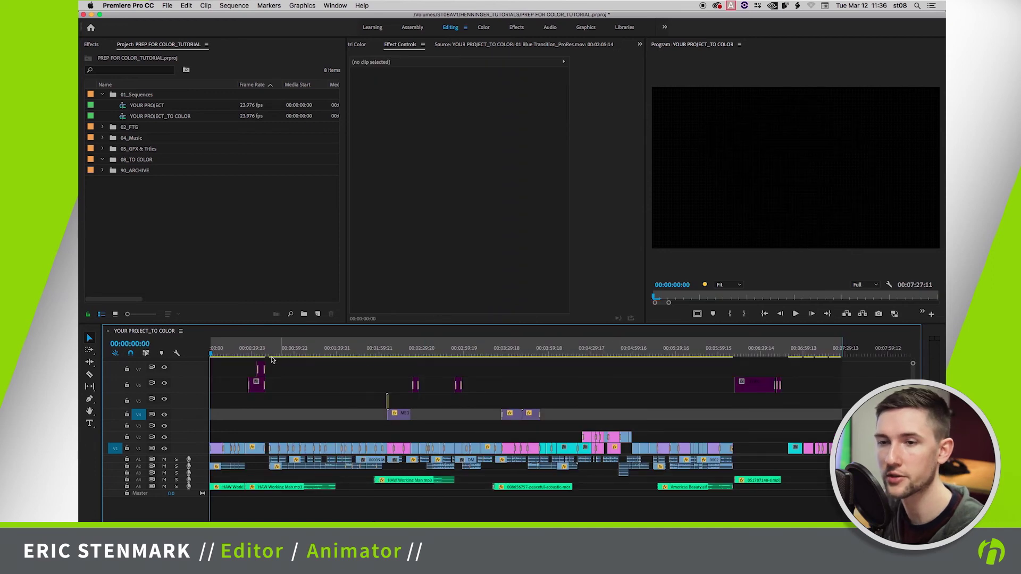
Step: Mark an out point at the sequence's last frame, return to the start, and open Export Settings with Cmd+M
left_click(261, 353)
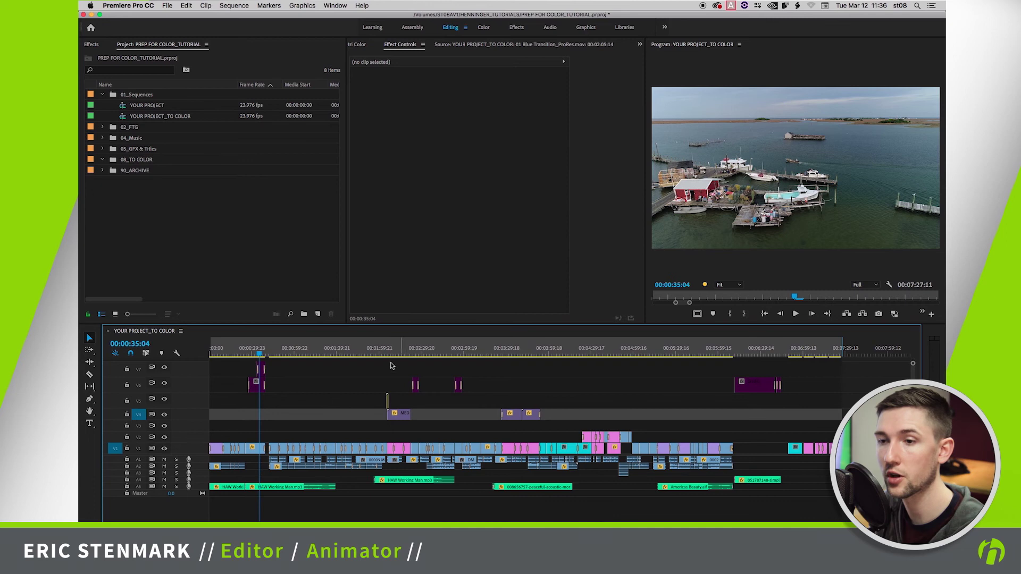
left_click_drag(391, 353, 396, 353)
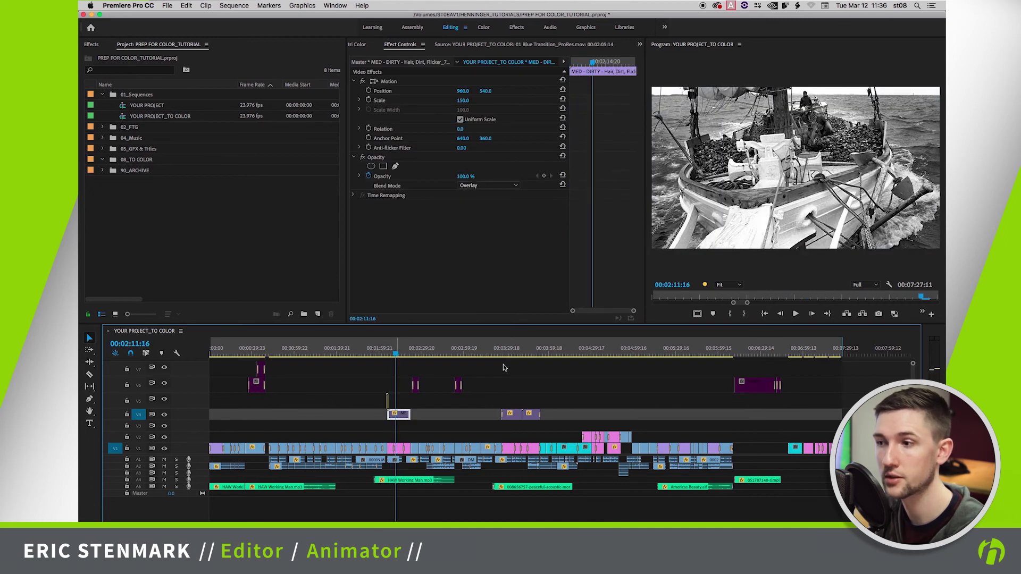
left_click_drag(785, 353, 796, 354)
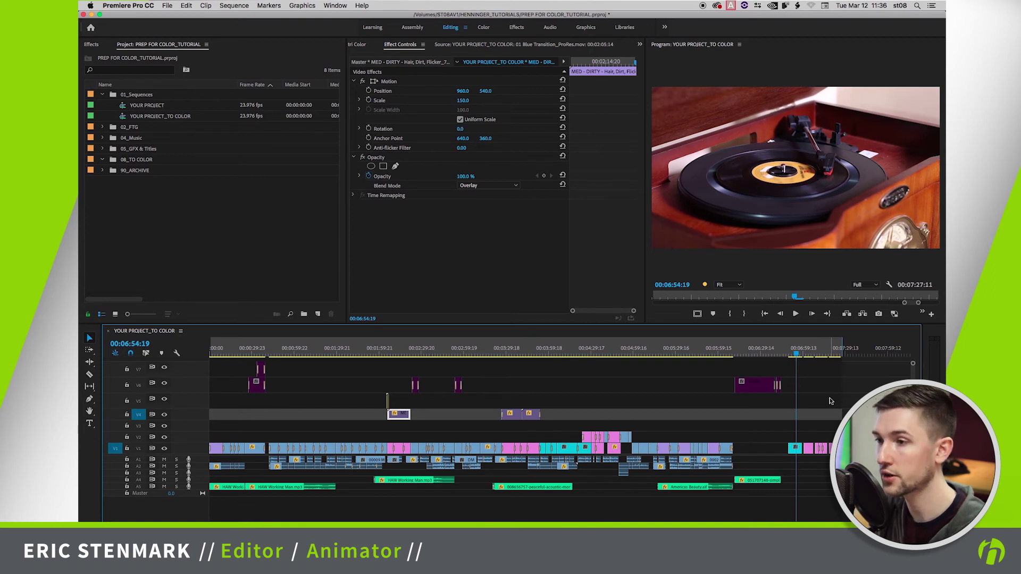
key("End")
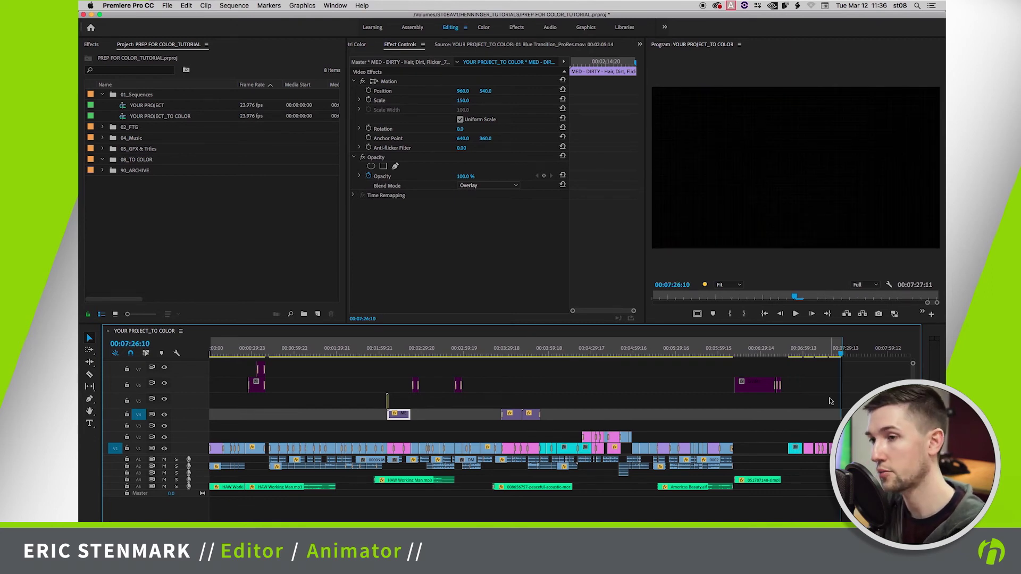
key("o")
key("Home")
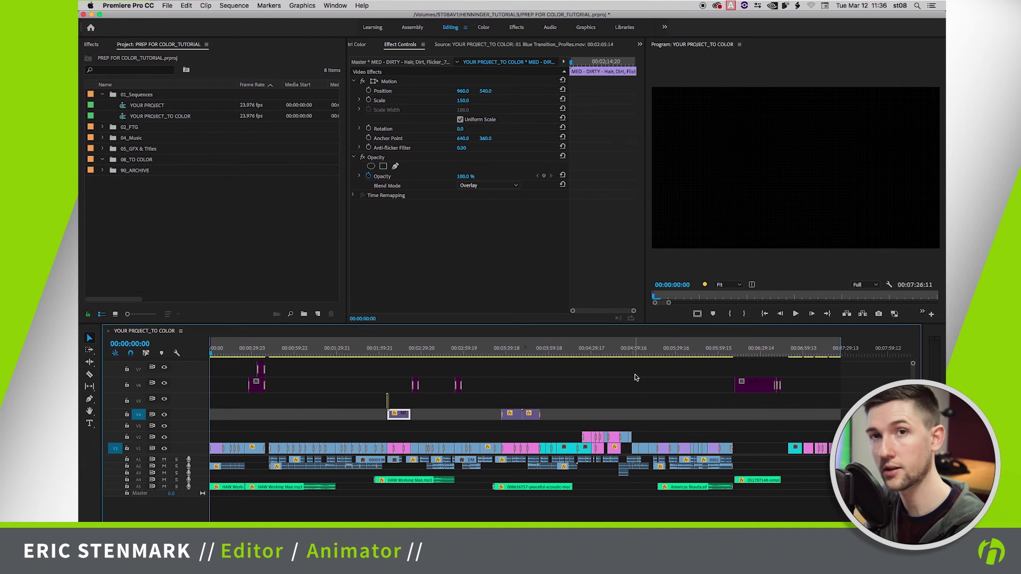
key("super+m")
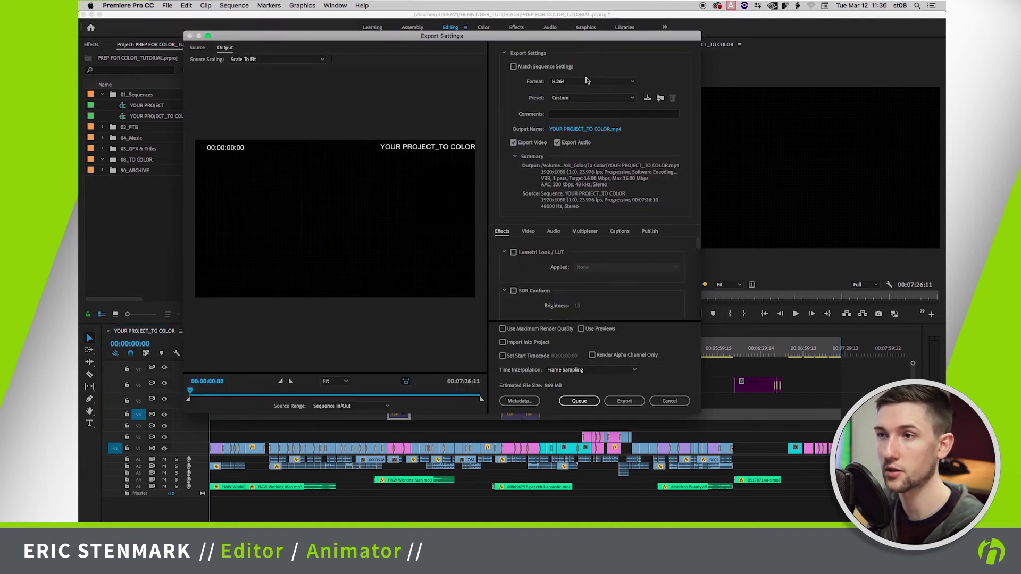
Step: Set the export to QuickTime with the Apple ProRes 422 (HQ) codec, matching the source's 1920x1080
left_click(588, 81)
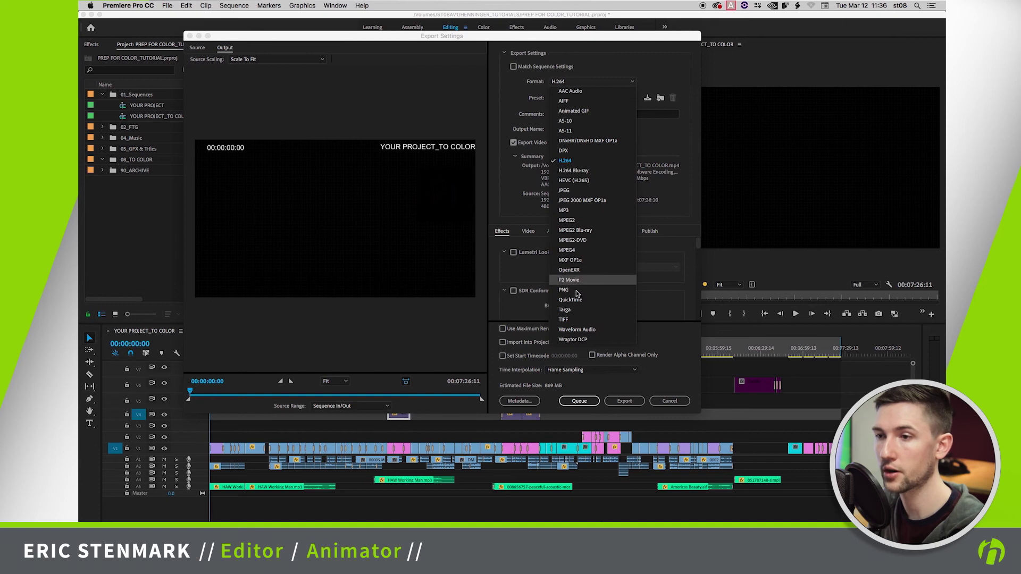
left_click(569, 300)
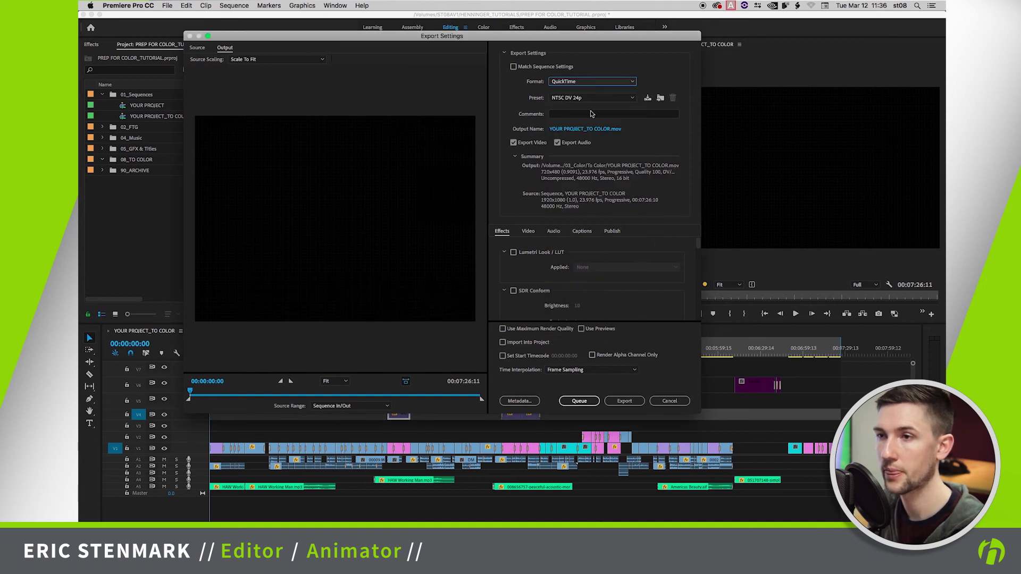
left_click(529, 232)
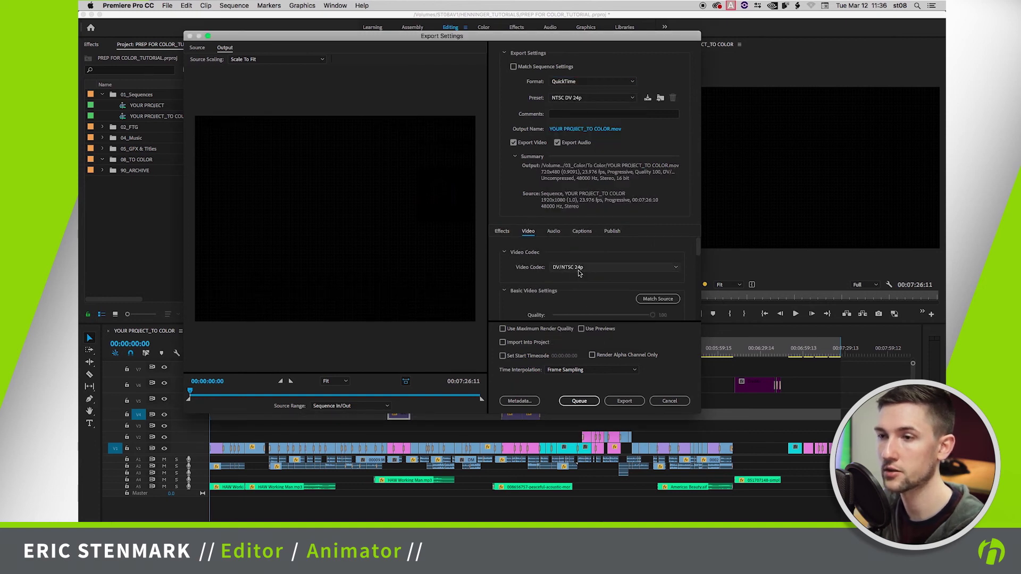
left_click(596, 267)
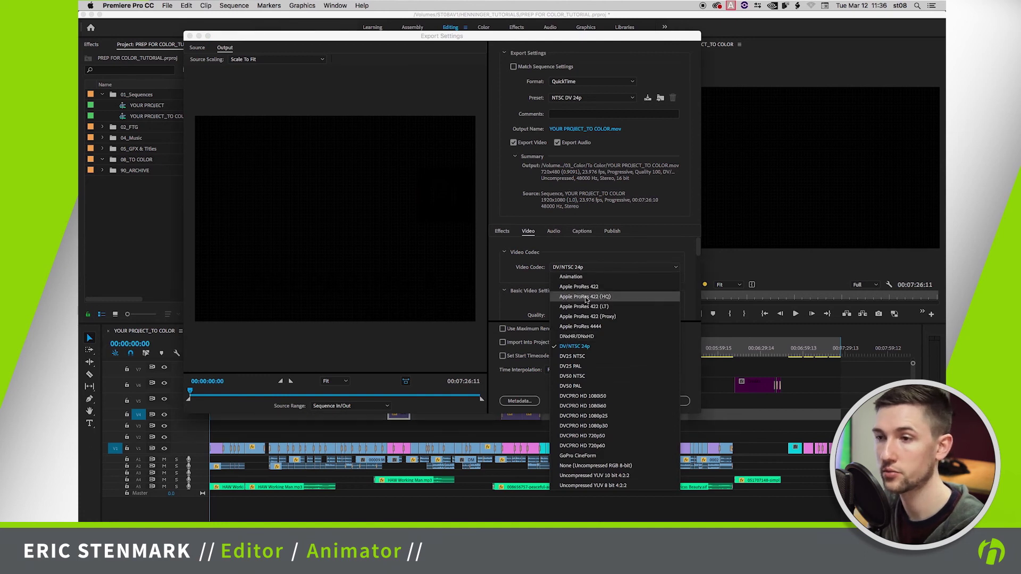
left_click(585, 297)
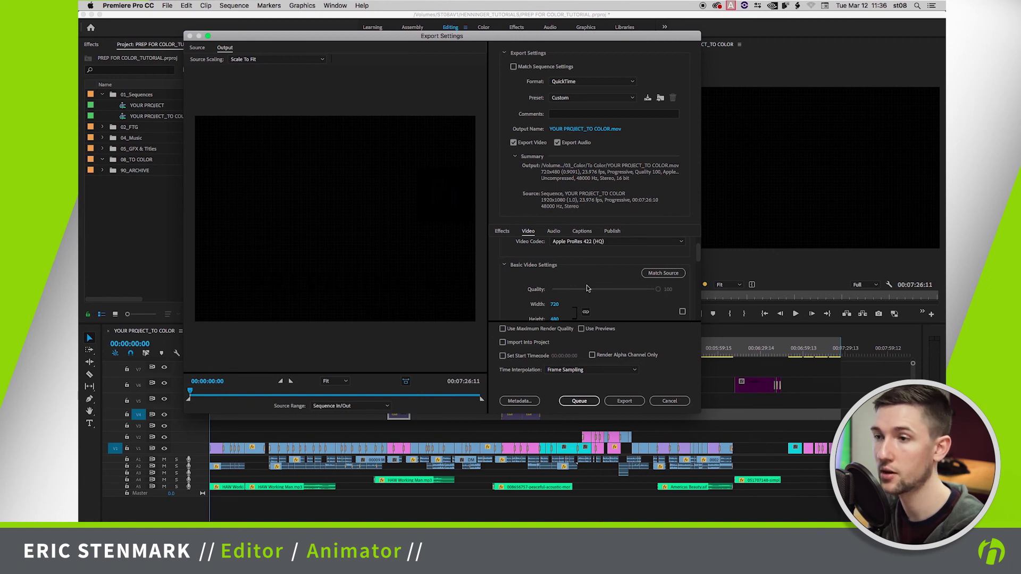
left_click(671, 275)
Step: Turn on Render at Maximum Depth at 16-bpc and Use Maximum Render Quality
scroll(551, 294, "down", 2)
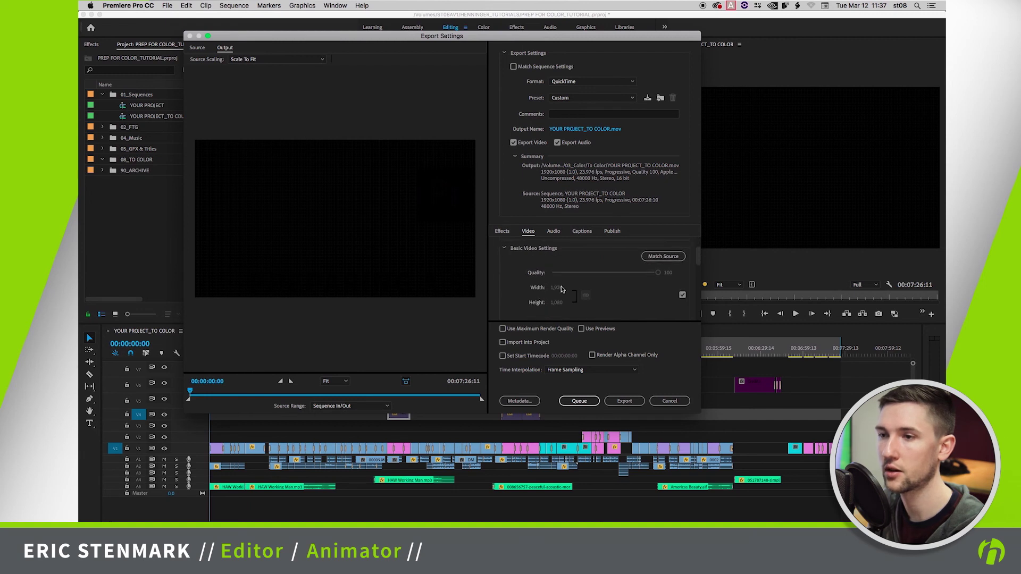
scroll(557, 293, "down", 2)
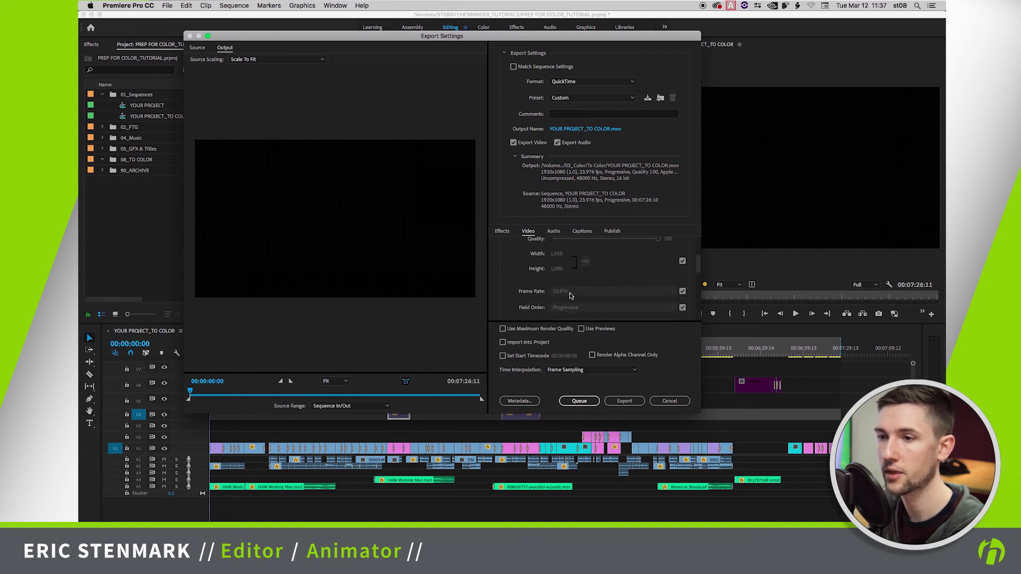
scroll(572, 284, "down", 1)
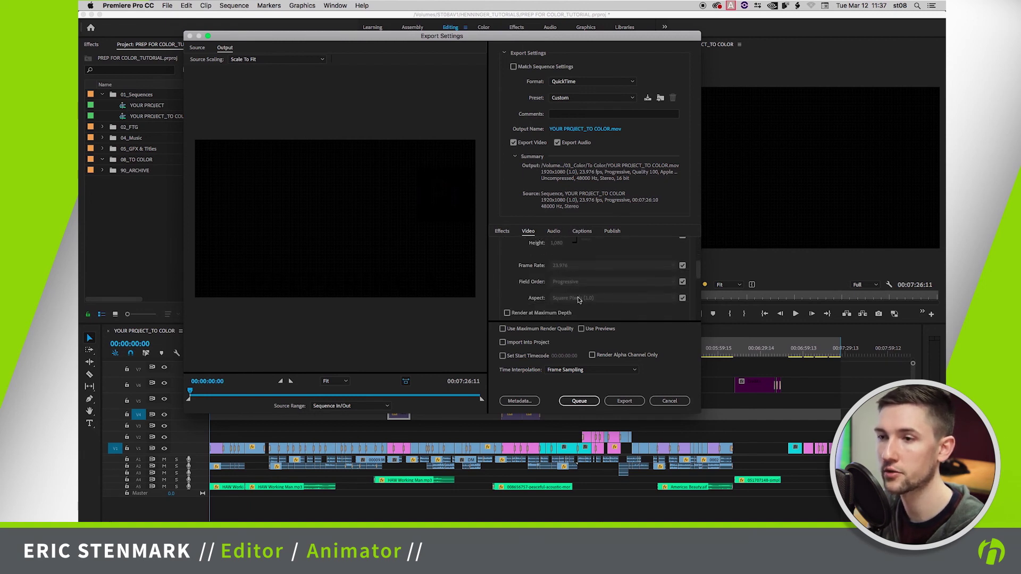
scroll(579, 300, "down", 2)
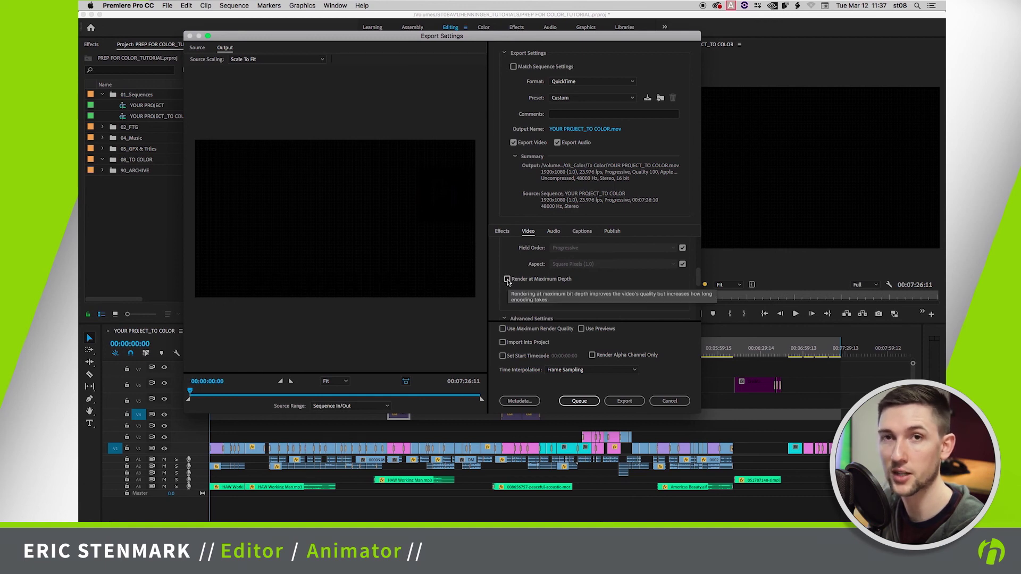
left_click(508, 280)
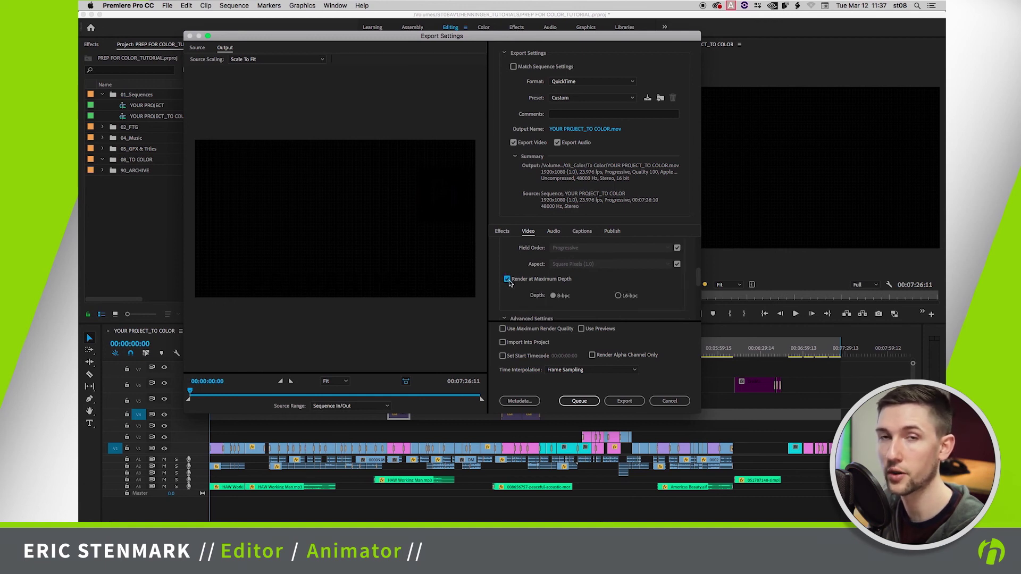
left_click(618, 297)
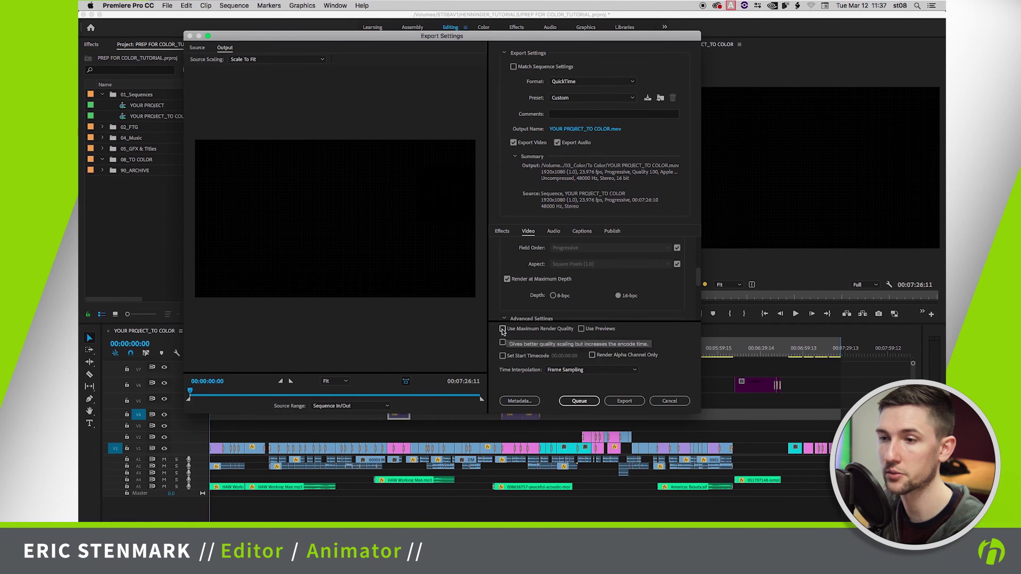
left_click(503, 330)
Step: Check the audio settings (uncompressed 48000 Hz, 16-bit stereo) and preview a sequence frame
scroll(587, 311, "down", 1)
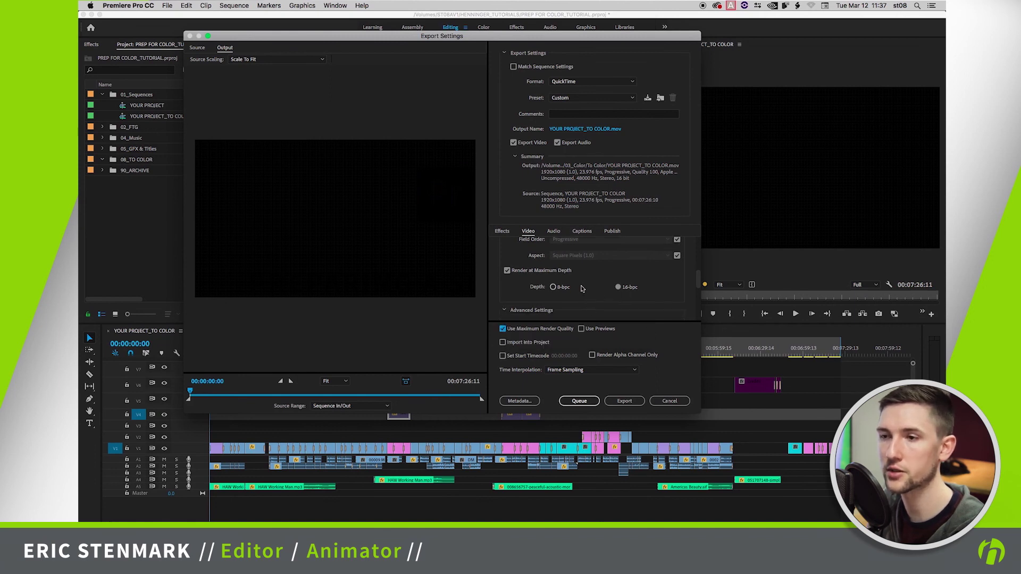
scroll(601, 298, "up", 1)
scroll(600, 298, "up", 1)
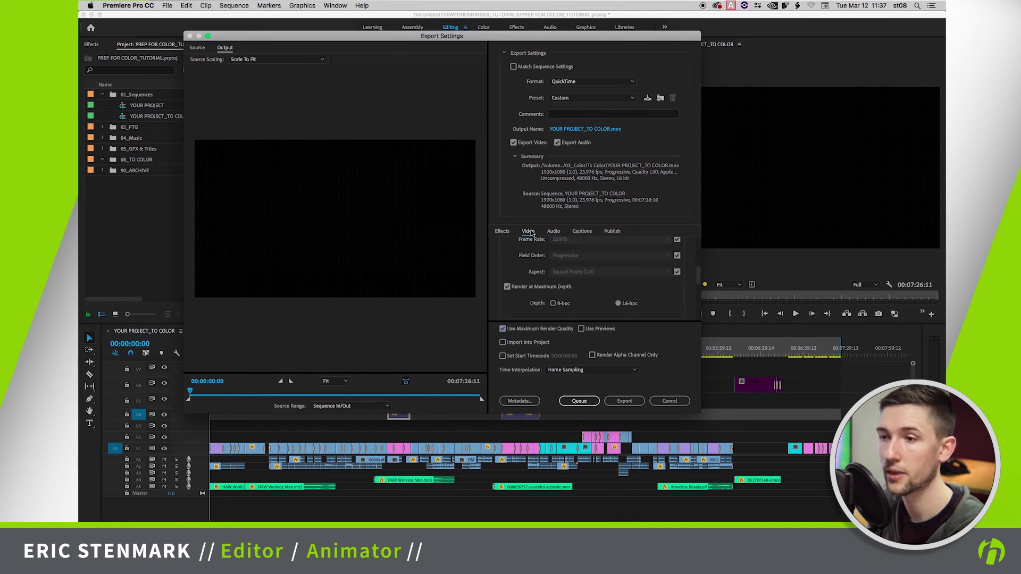
left_click(556, 232)
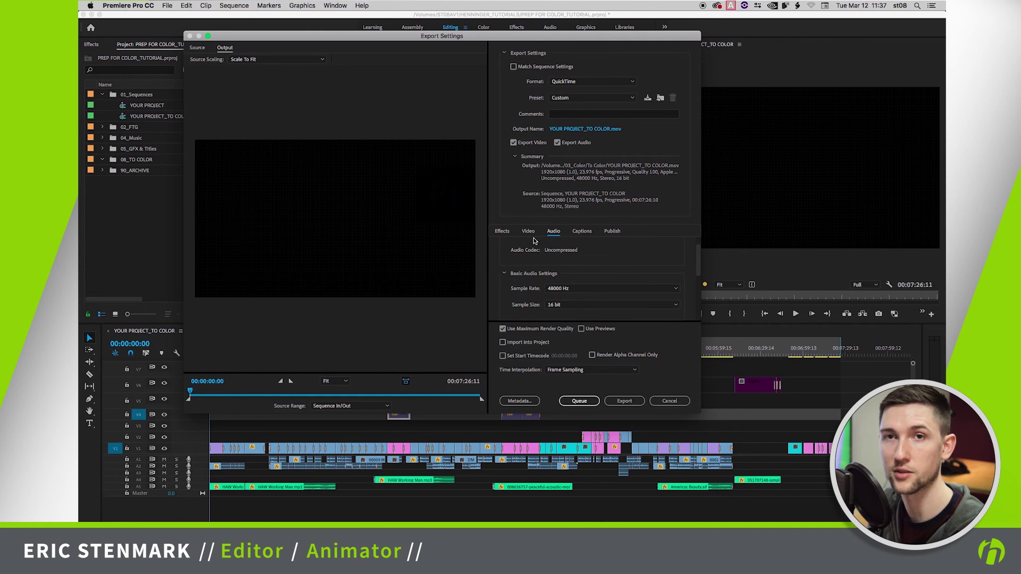
left_click(529, 232)
scroll(526, 281, "down", 1)
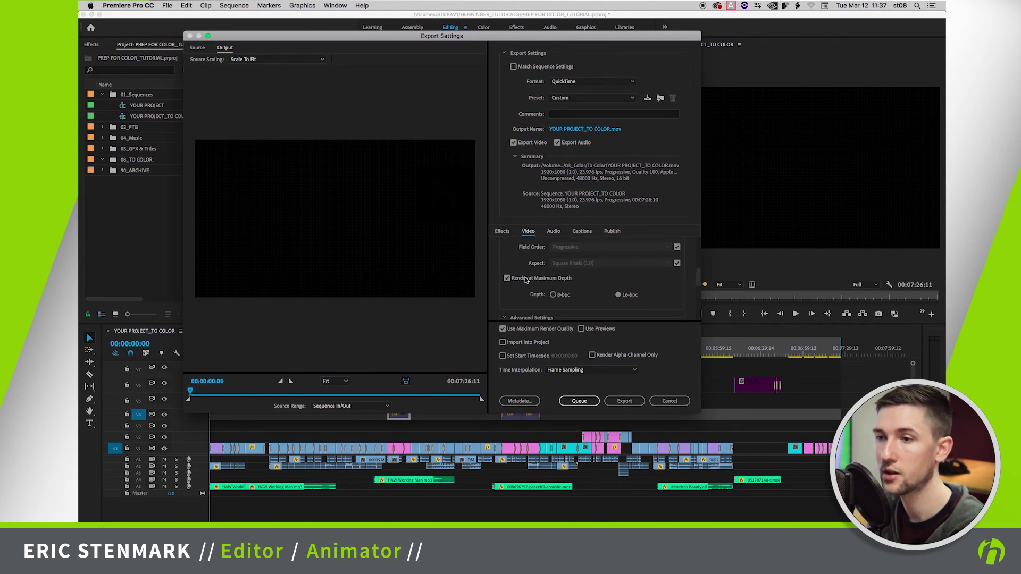
scroll(525, 281, "down", 1)
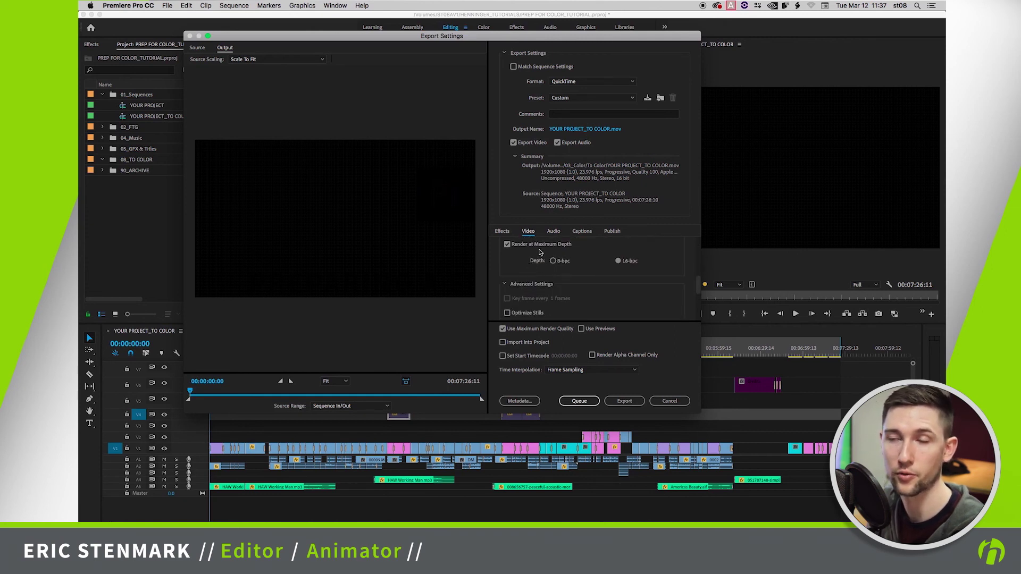
scroll(532, 266, "up", 5)
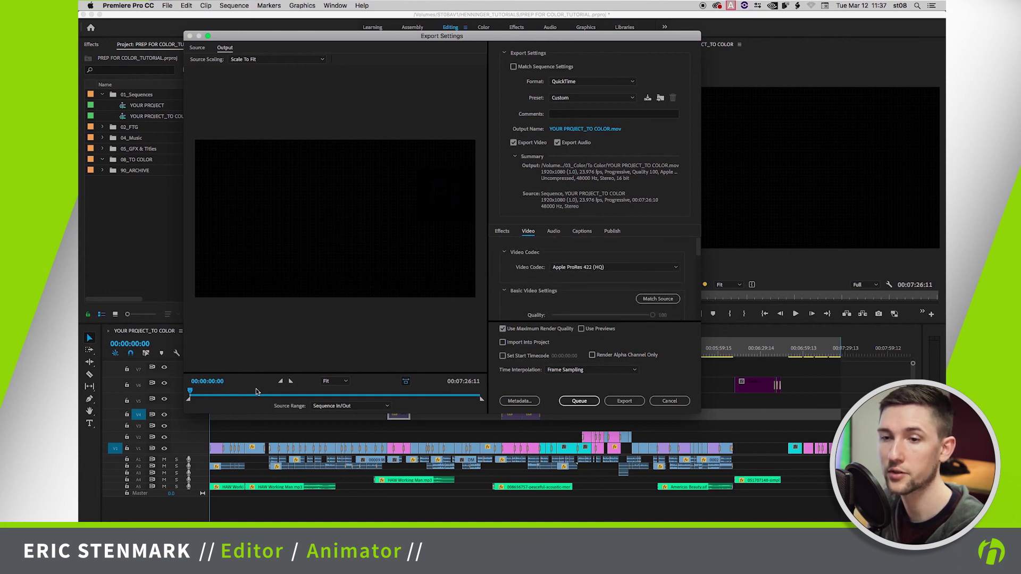
left_click(197, 394)
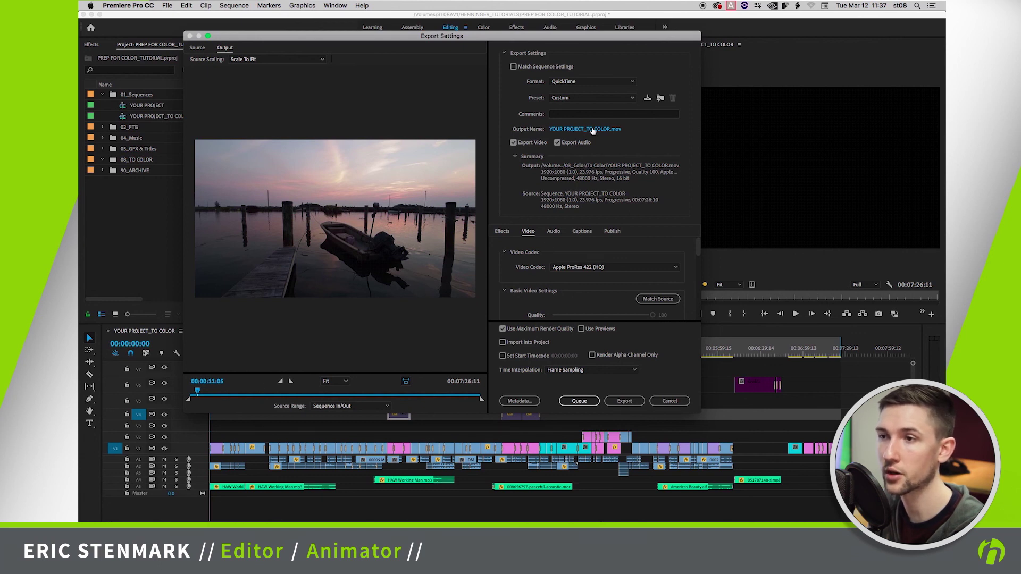
Step: Save the export output as YOUR PROJECT_TO COLOR in the To Color folder
left_click(597, 130)
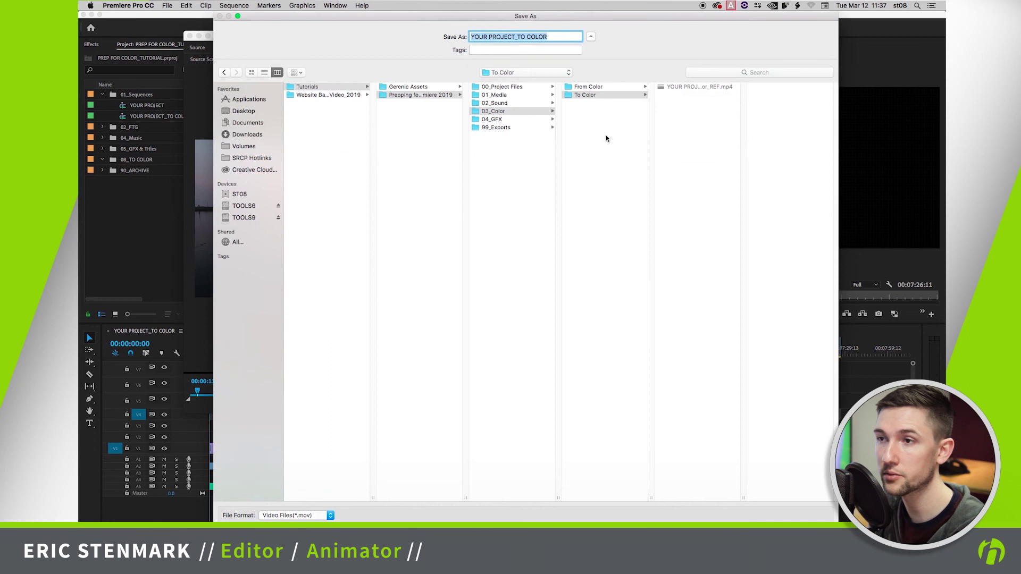
left_click(608, 99)
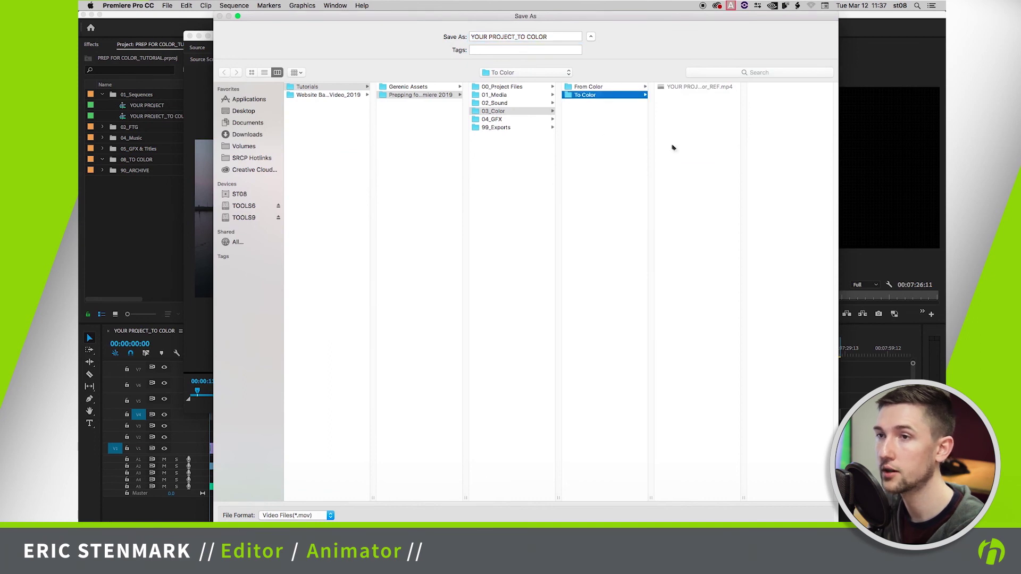
left_click(551, 38)
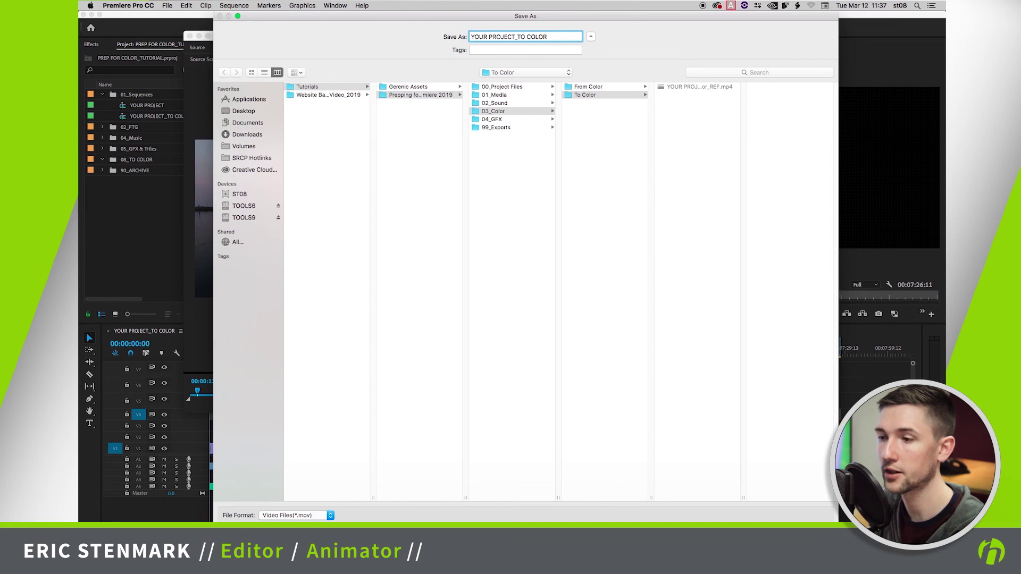
key("Return")
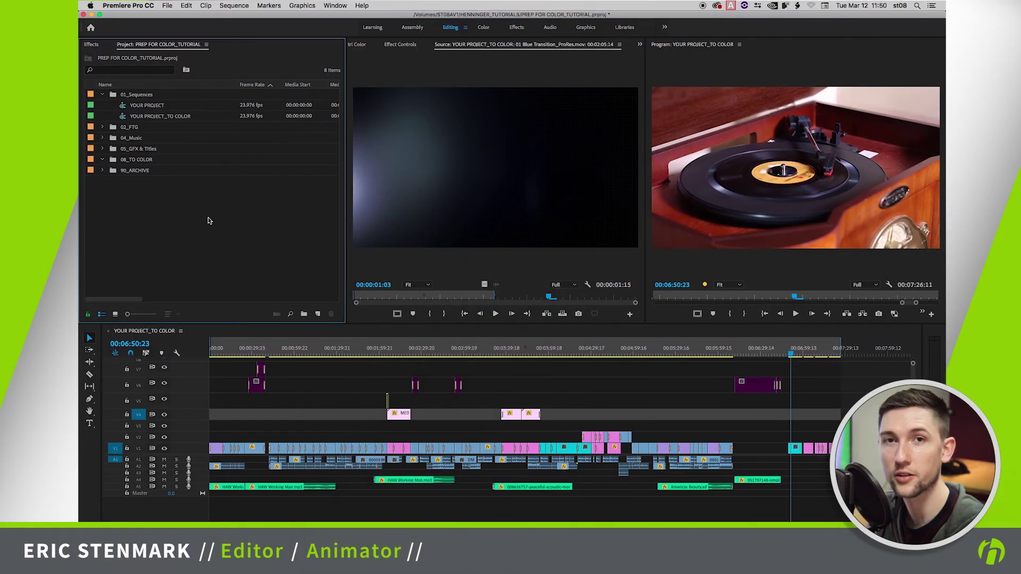
Step: Import the exported YOUR PROJECT_TO COLOR.mov file into the project
double_click(208, 220)
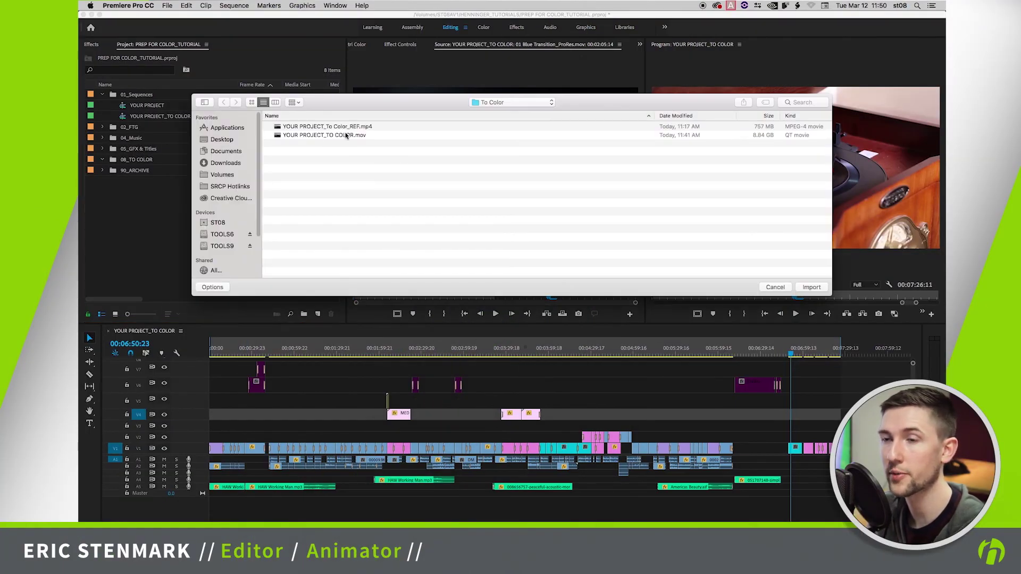
left_click(345, 136)
left_click(812, 287)
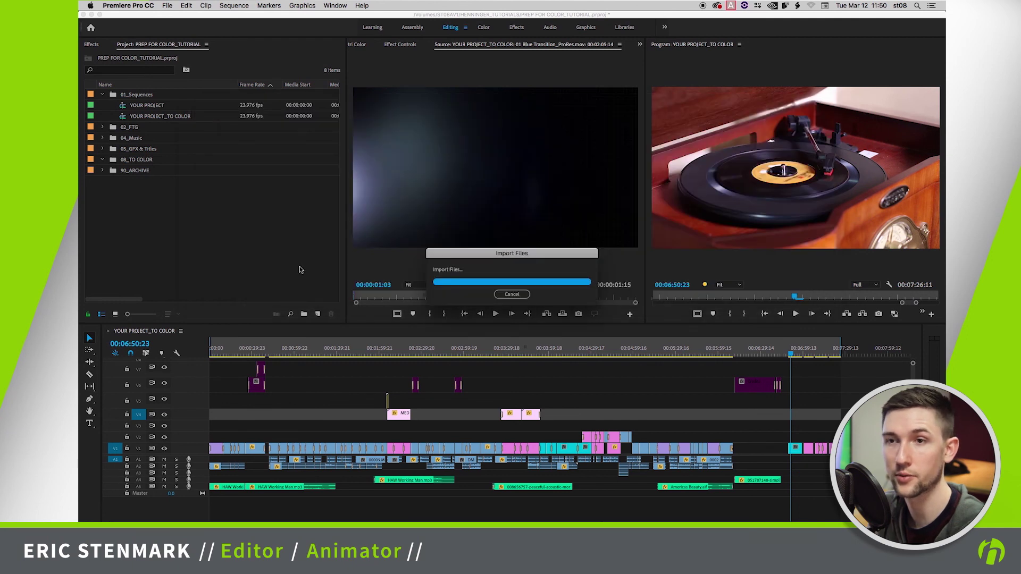
Step: Load the imported clip in the Source monitor and lay it across the full sequence on V3
left_click(149, 208)
left_click(112, 183)
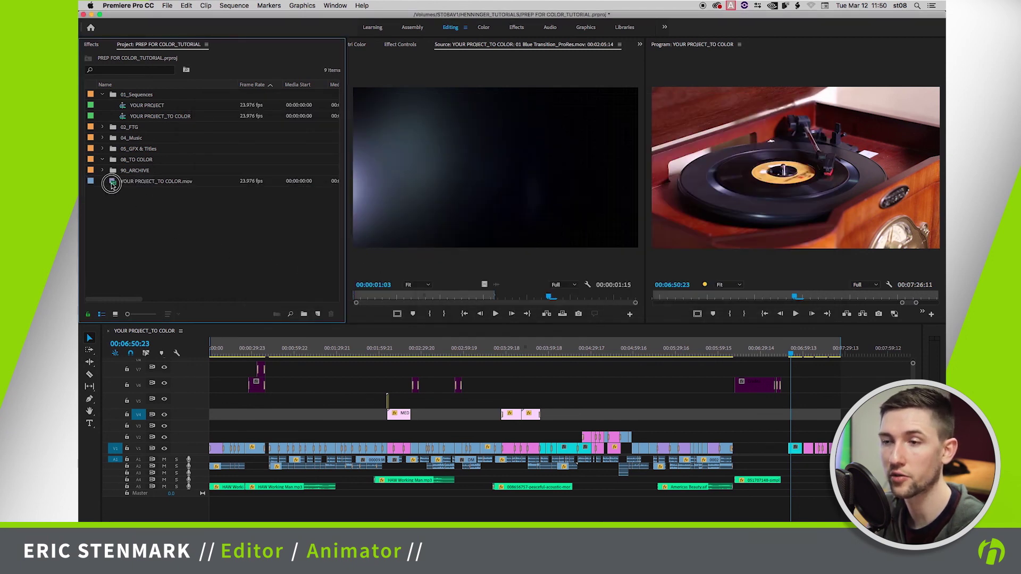
double_click(112, 184)
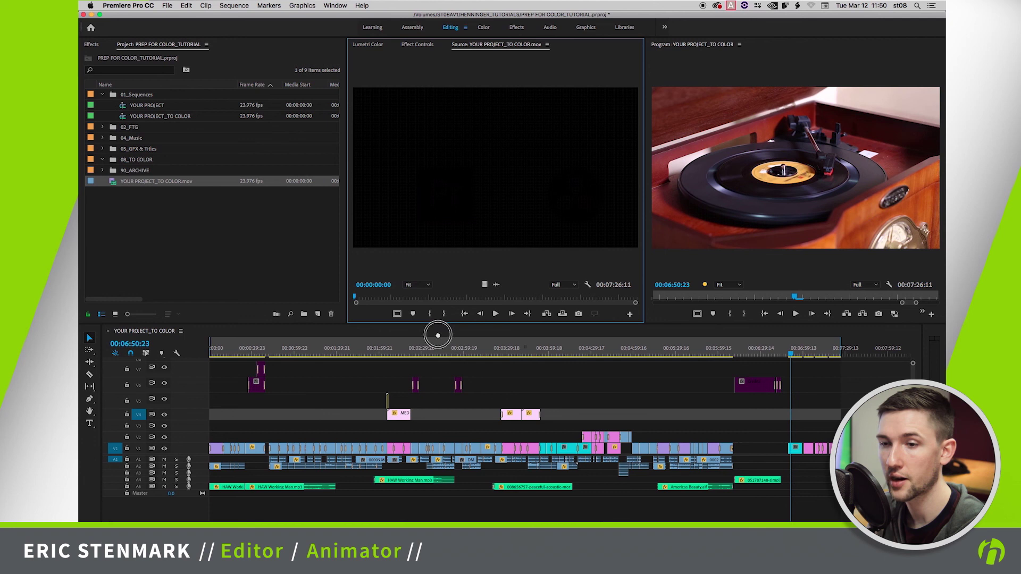
left_click_drag(437, 335, 210, 423)
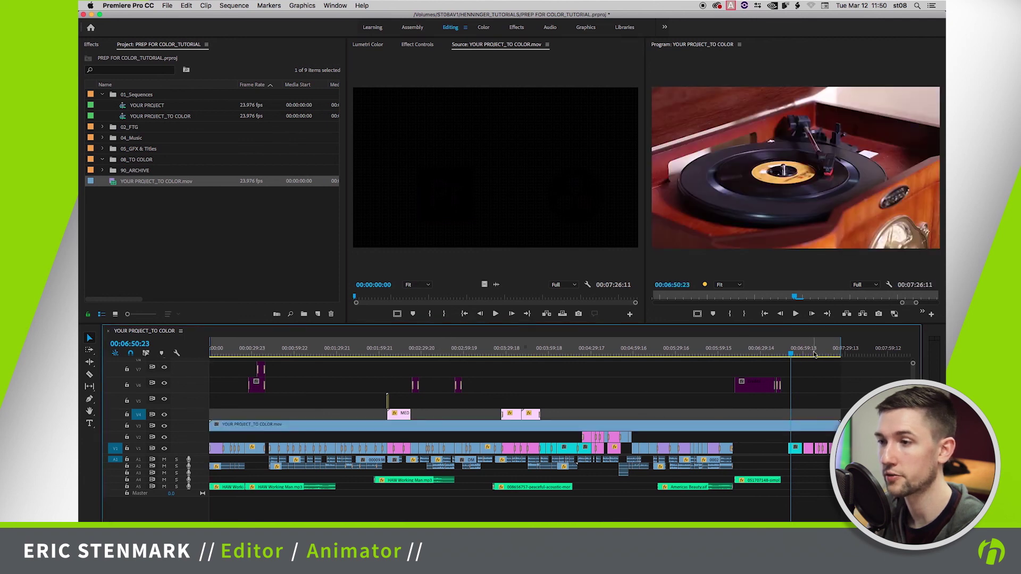
left_click_drag(815, 354, 655, 357)
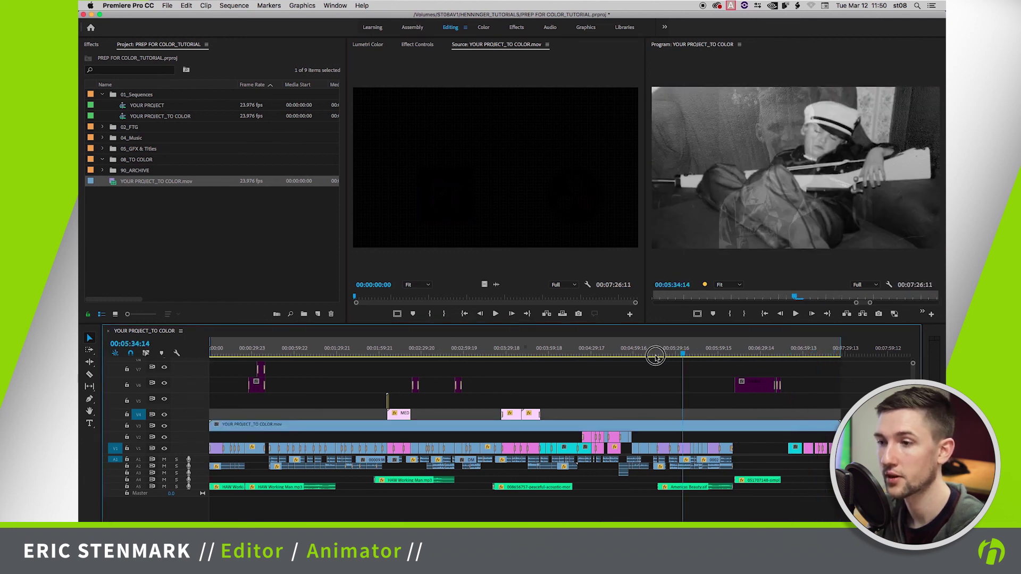